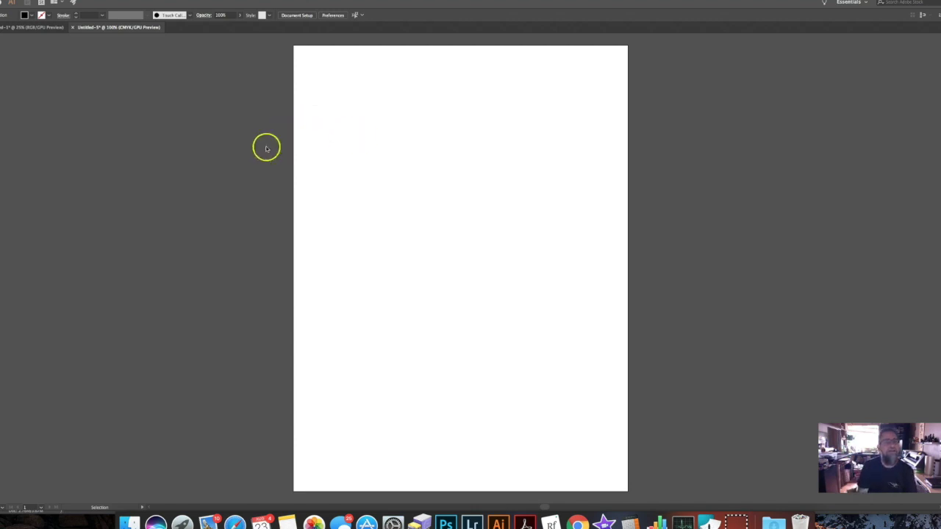
# - Add the text "BE A NICE HUMAN" to the artboard and move it down toward the middle
pyautogui.press('Tab')
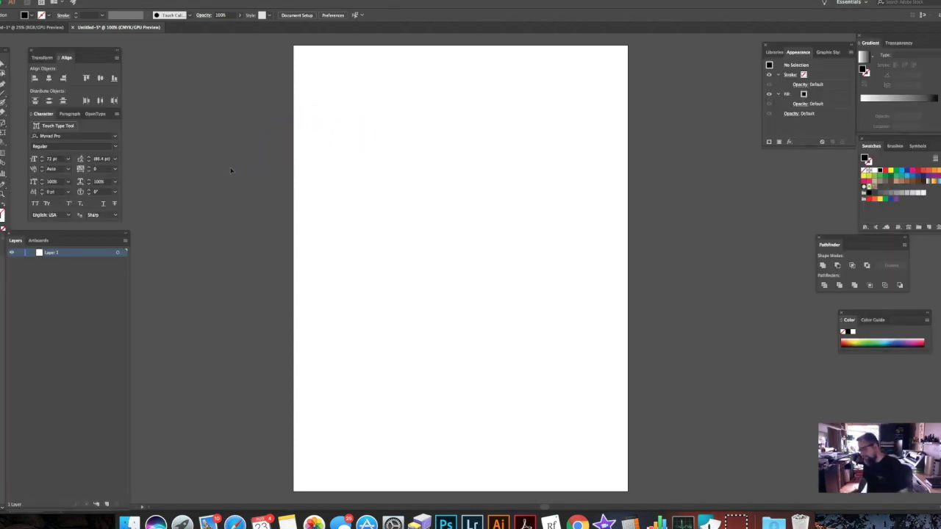
pyautogui.click(258, 307)
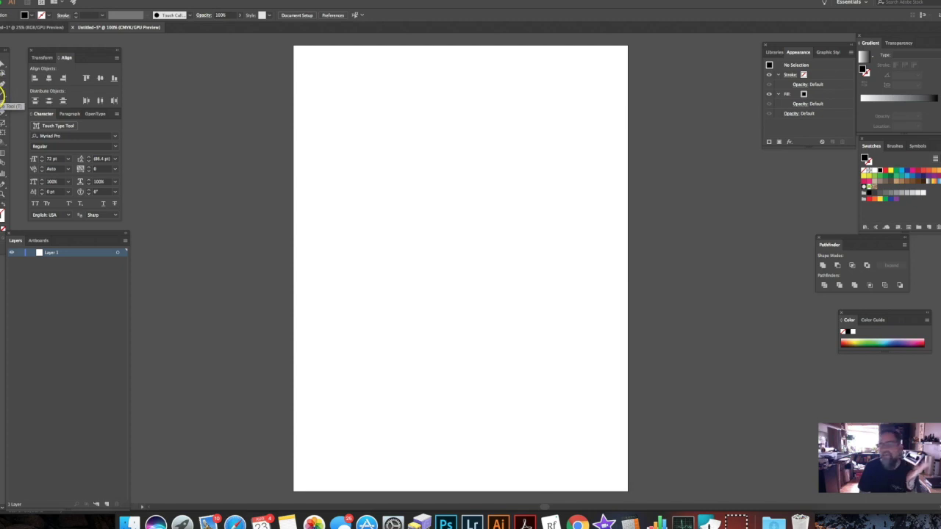
pyautogui.click(3, 96)
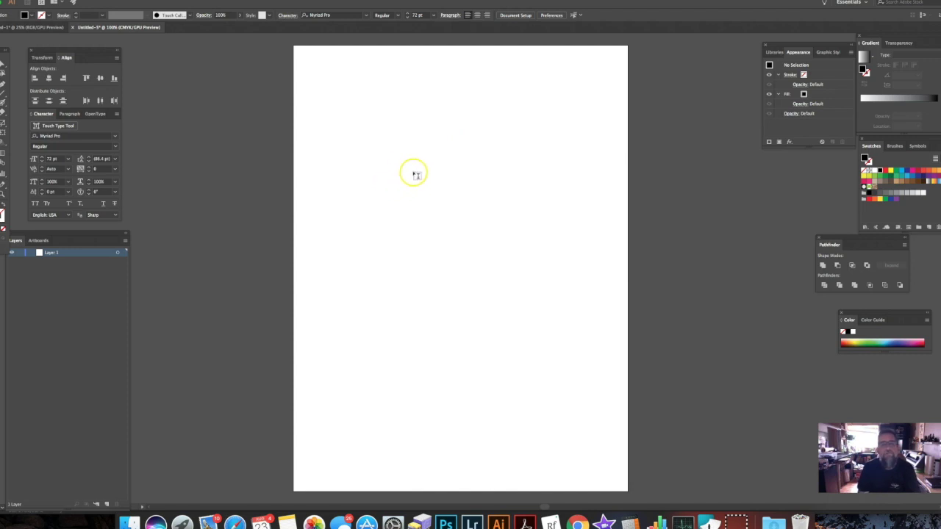
pyautogui.click(363, 175)
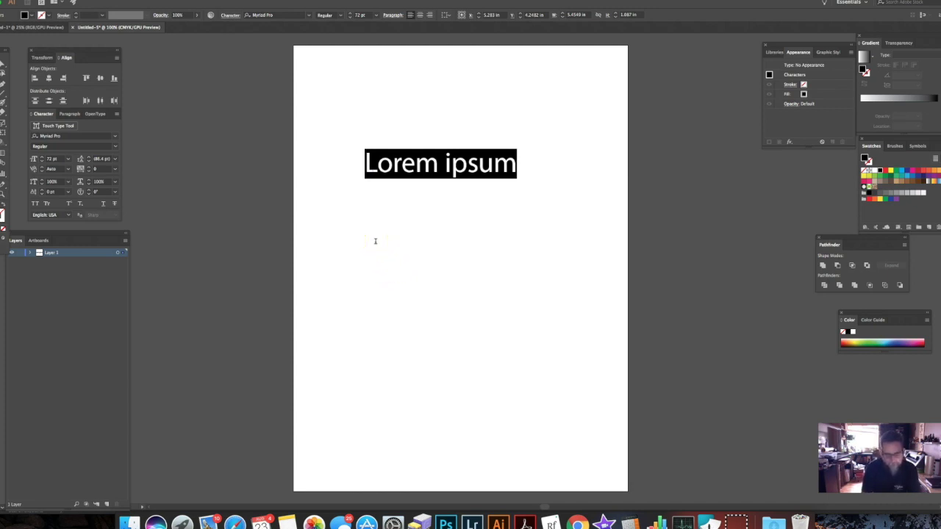
pyautogui.write('BE A')
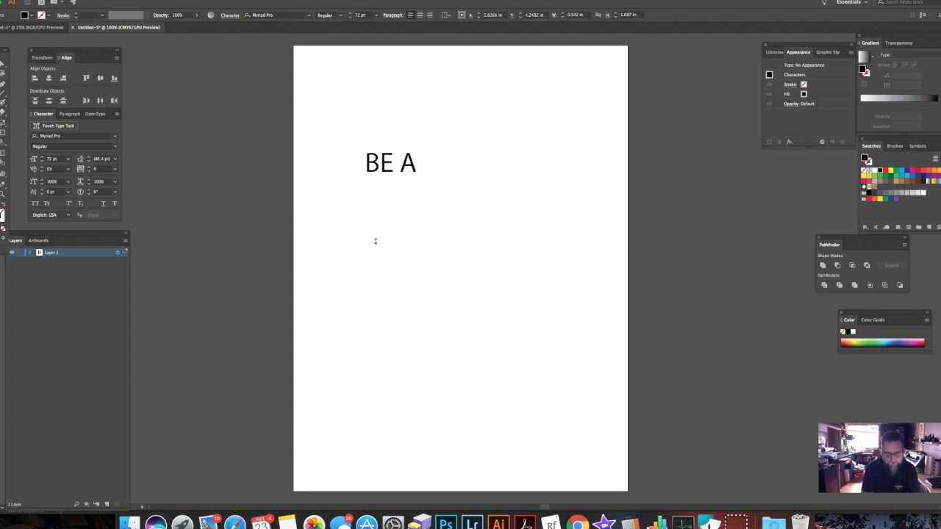
pyautogui.write(' NICE HUMAN')
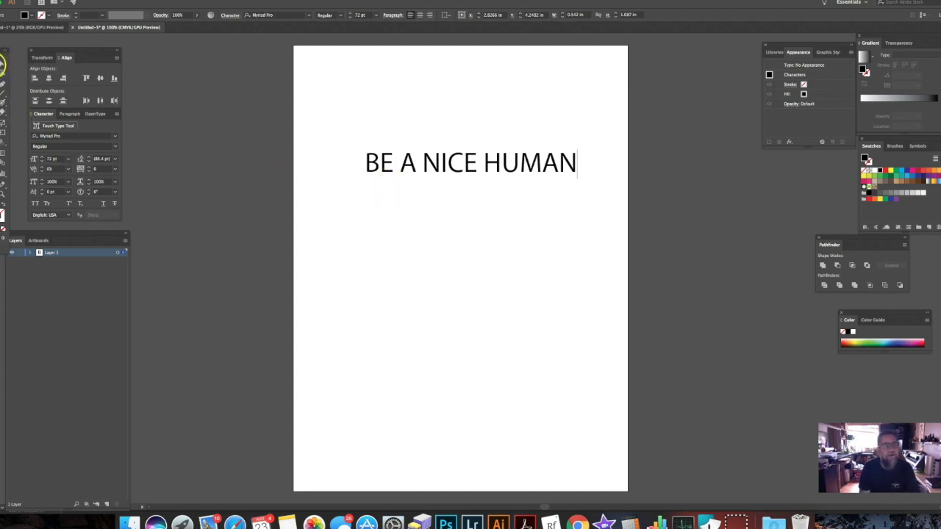
pyautogui.click(3, 64)
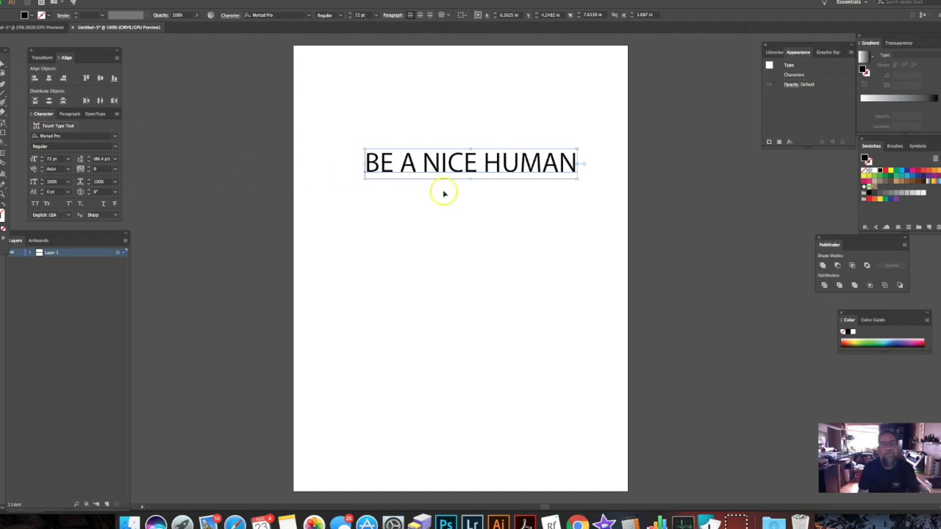
pyautogui.moveTo(456, 168); pyautogui.dragTo(439, 234)
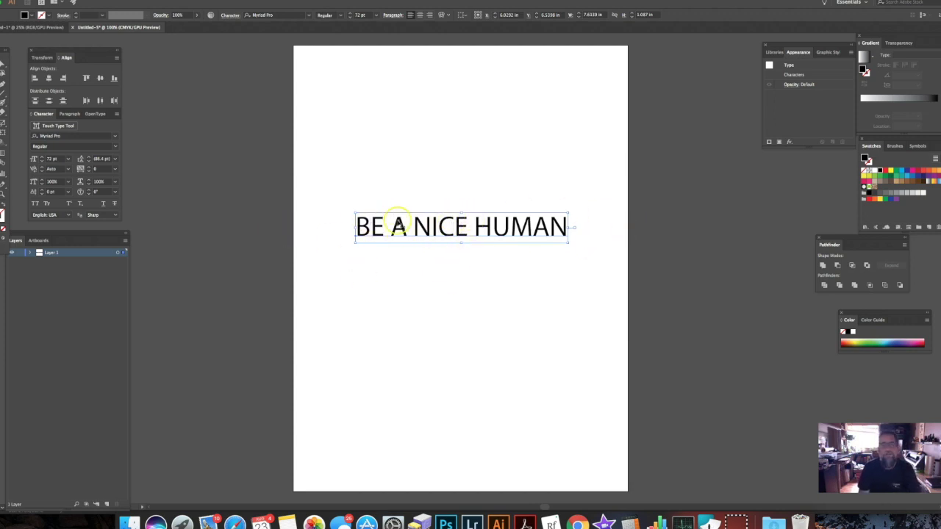
# - Set the font of the "BE A NICE HUMAN" text to Jersey M54
pyautogui.click(377, 16)
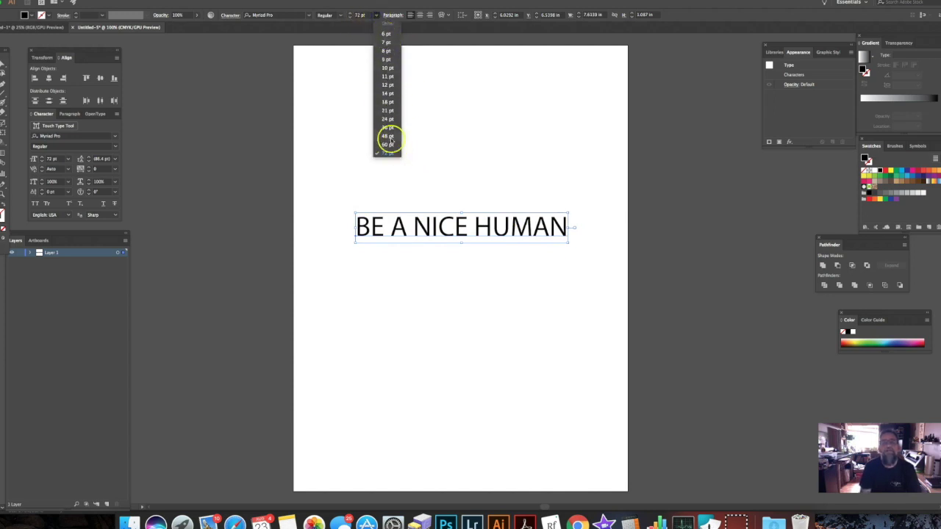
pyautogui.click(354, 34)
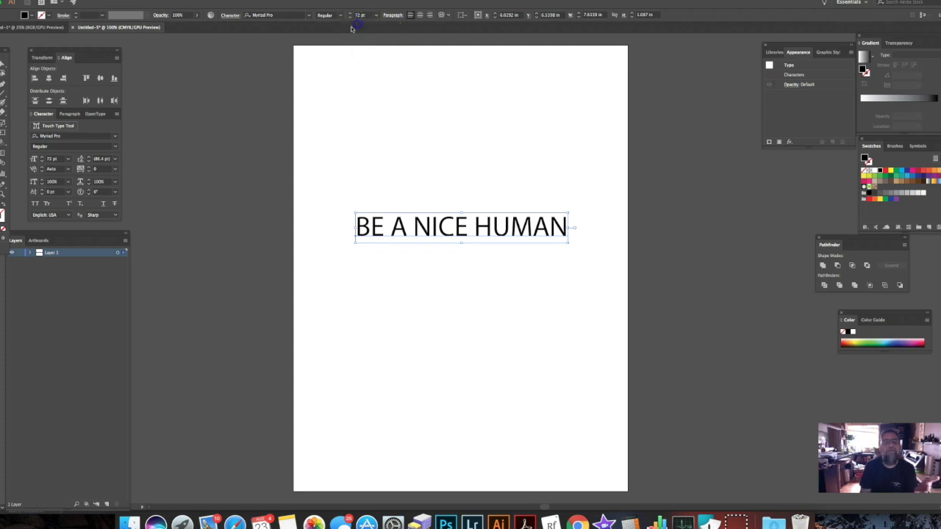
pyautogui.click(308, 15)
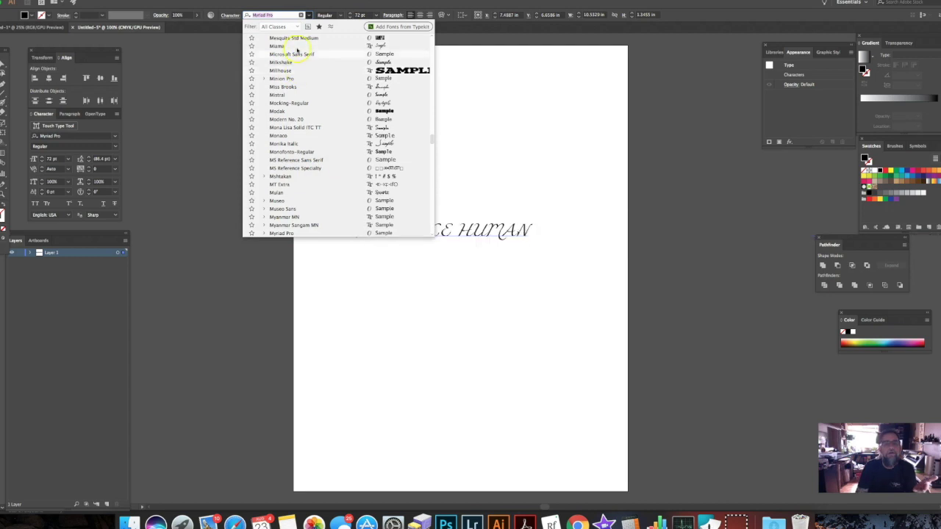
pyautogui.scroll(10, 299, 63)
pyautogui.scroll(15, 297, 49)
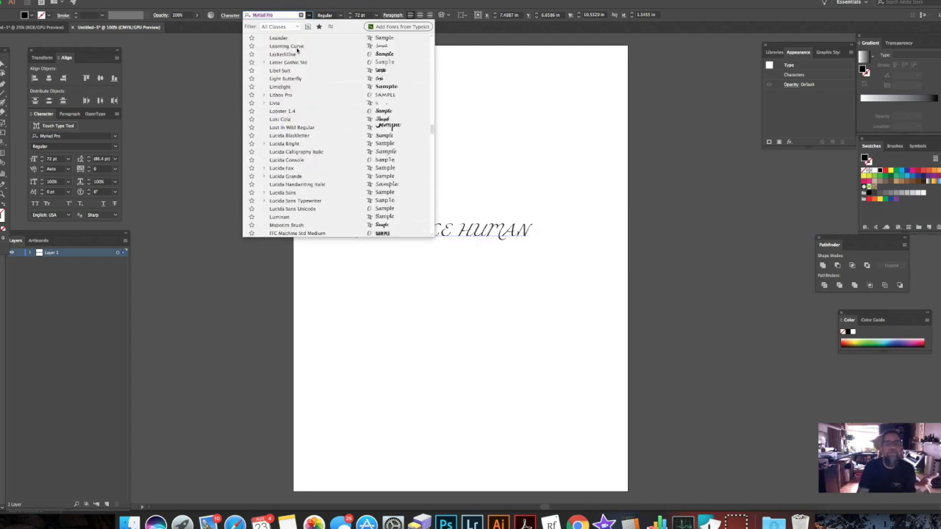
pyautogui.scroll(2, 297, 49)
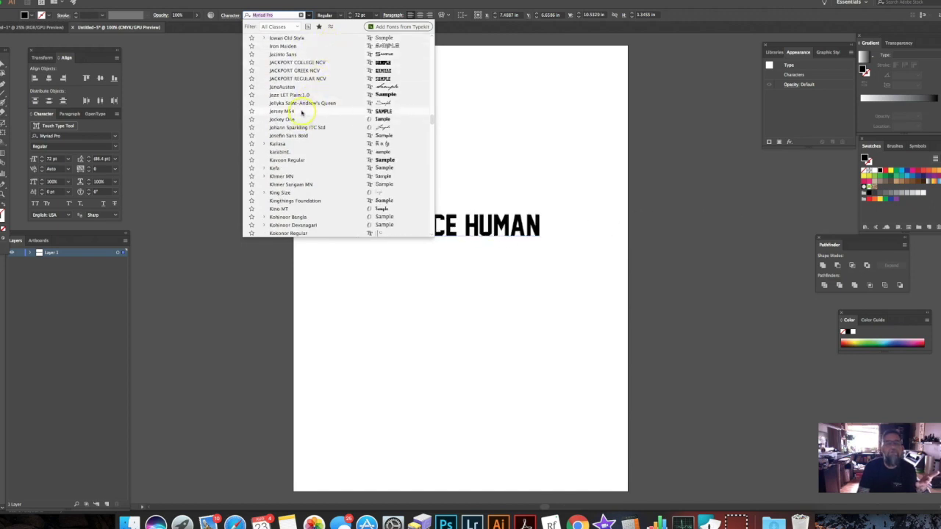
pyautogui.click(302, 111)
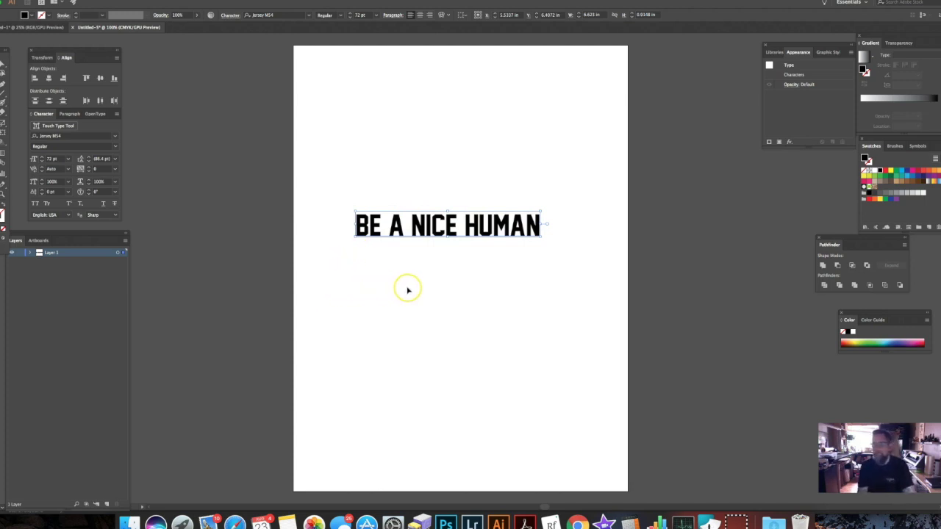
# - Scale the text up proportionally from its lower corner to about 10.44 in wide
pyautogui.tripleClick(539, 232)
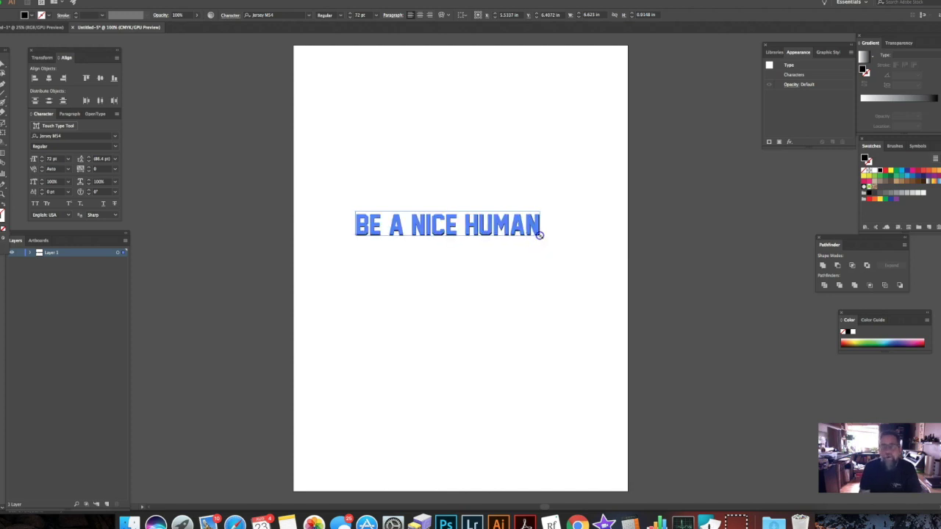
pyautogui.hotkey('alt', 'Left')
pyautogui.moveTo(539, 234); pyautogui.dragTo(646, 307)
# - Try stretching the text's height and width separately, and undo both distortions
pyautogui.moveTo(501, 211)
pyautogui.mouseDown()
pyautogui.moveTo(498, 99)
pyautogui.moveTo(508, 195)
pyautogui.mouseUp()
pyautogui.moveTo(356, 223); pyautogui.dragTo(331, 226)
pyautogui.press('super+z')
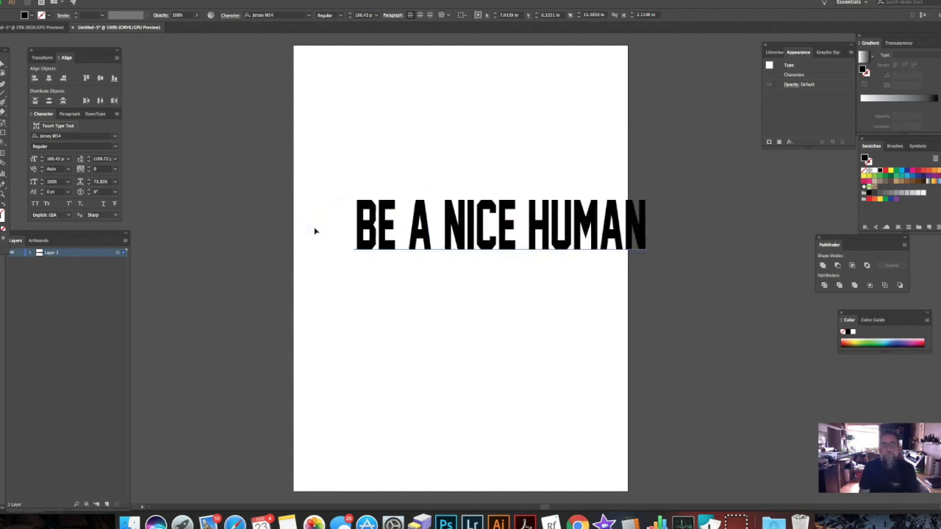
pyautogui.press('super+z')
pyautogui.press('super+shift+z')
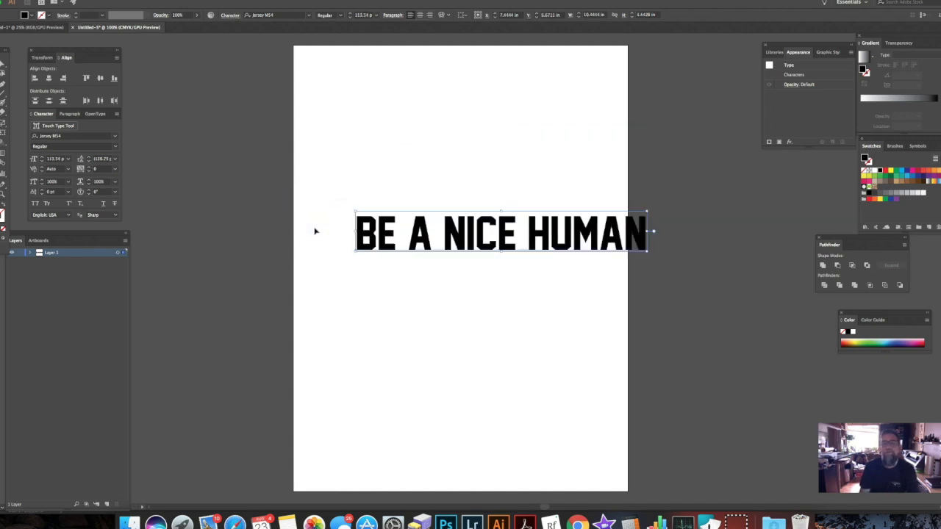
# - Move the enlarged text so it sits fully inside the artboard, roughly centred between its side edges
pyautogui.moveTo(482, 235); pyautogui.dragTo(446, 248)
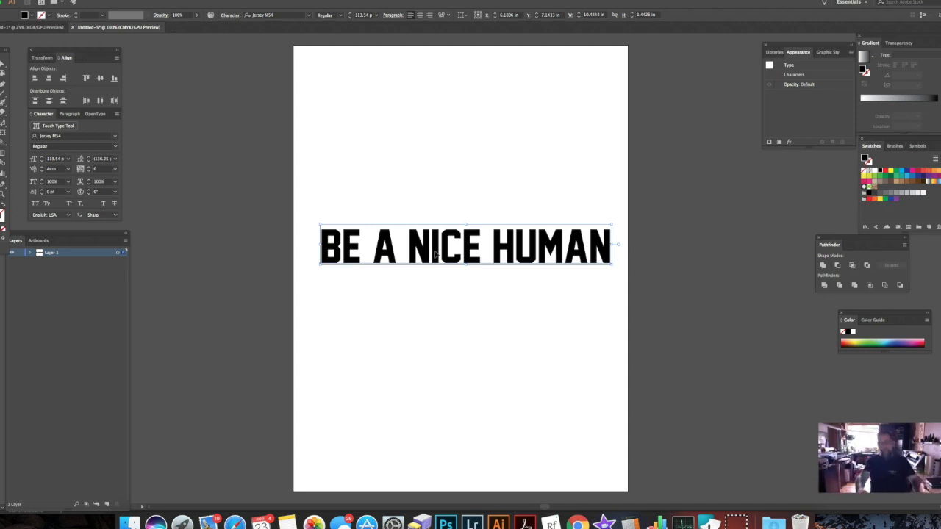
pyautogui.moveTo(434, 247); pyautogui.dragTo(429, 242)
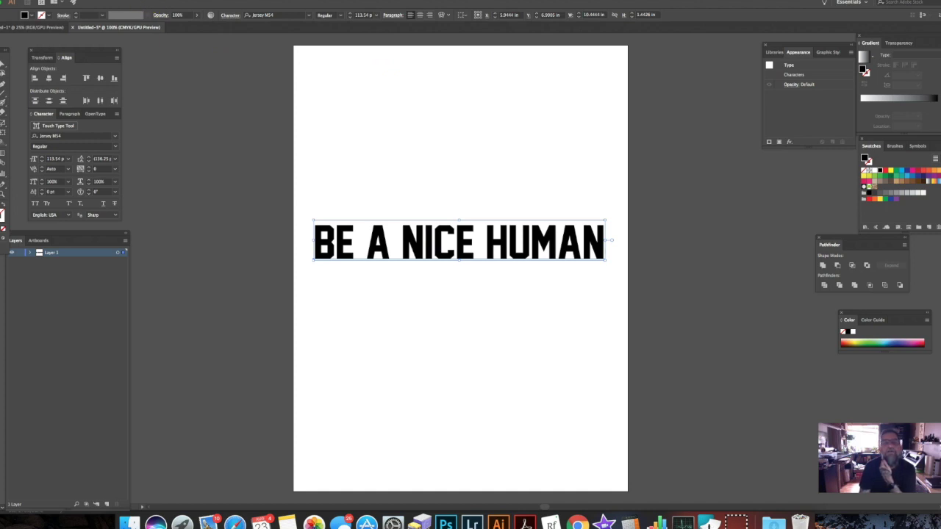
pyautogui.press('Tab')
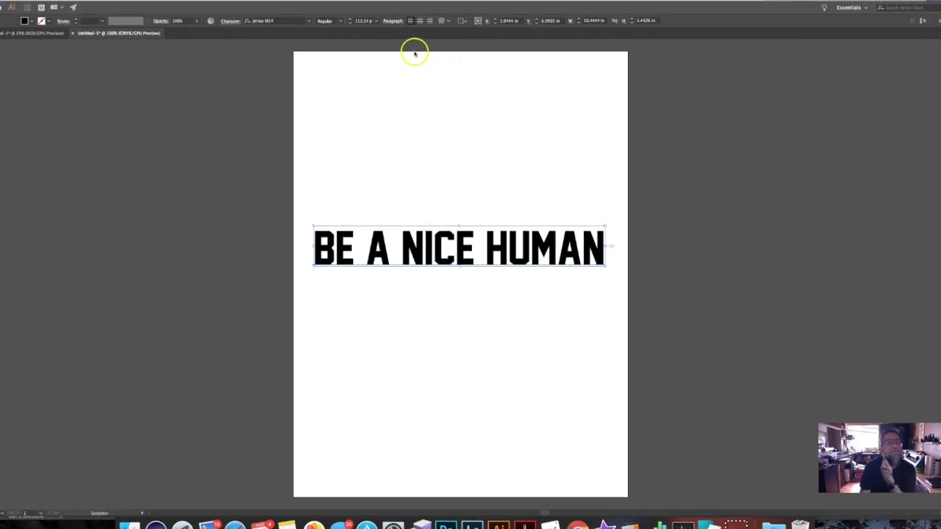
pyautogui.press('Tab')
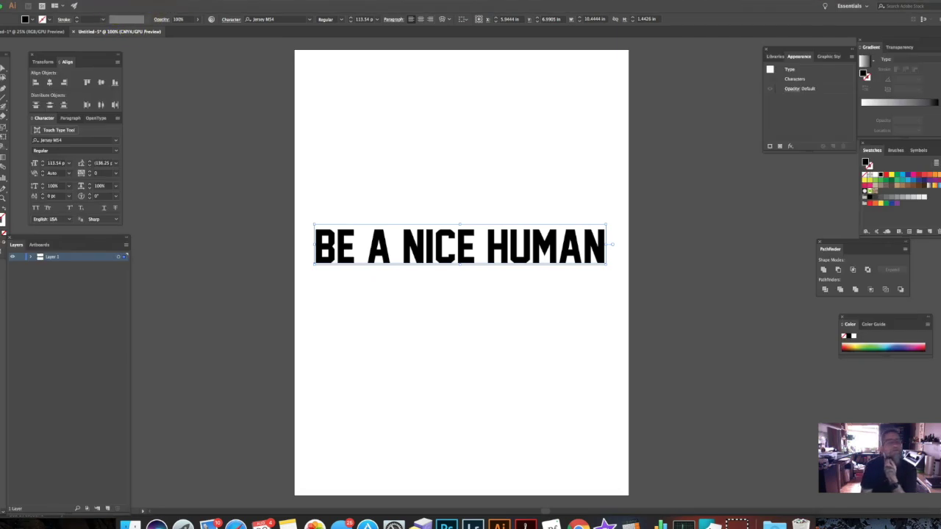
# - Try an Arc warp effect on the text with a horizontal bend of 43%
pyautogui.click(141, 1)
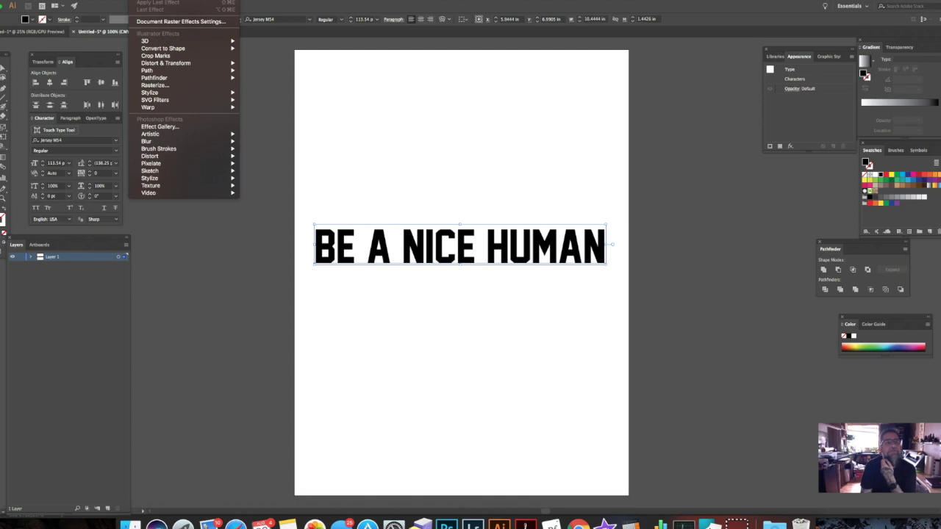
pyautogui.moveTo(151, 107)
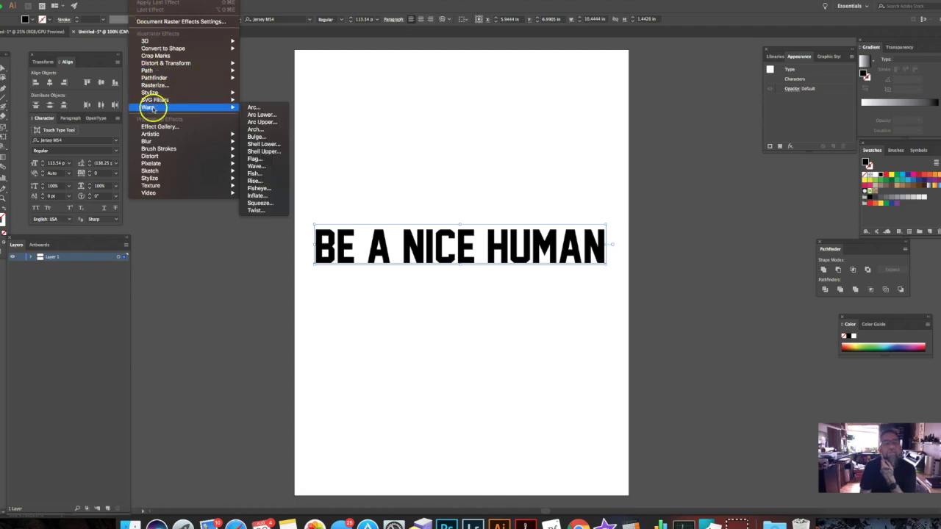
pyautogui.click(248, 109)
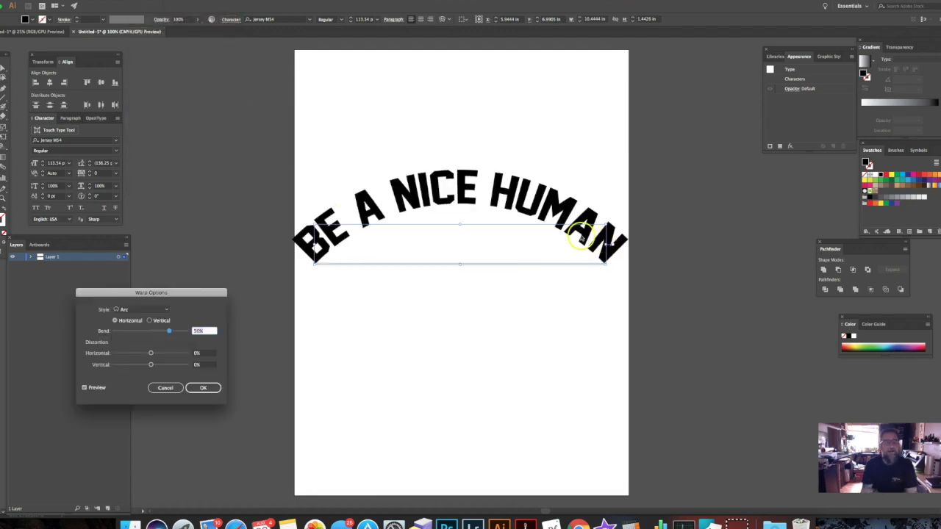
pyautogui.moveTo(160, 292); pyautogui.dragTo(202, 308)
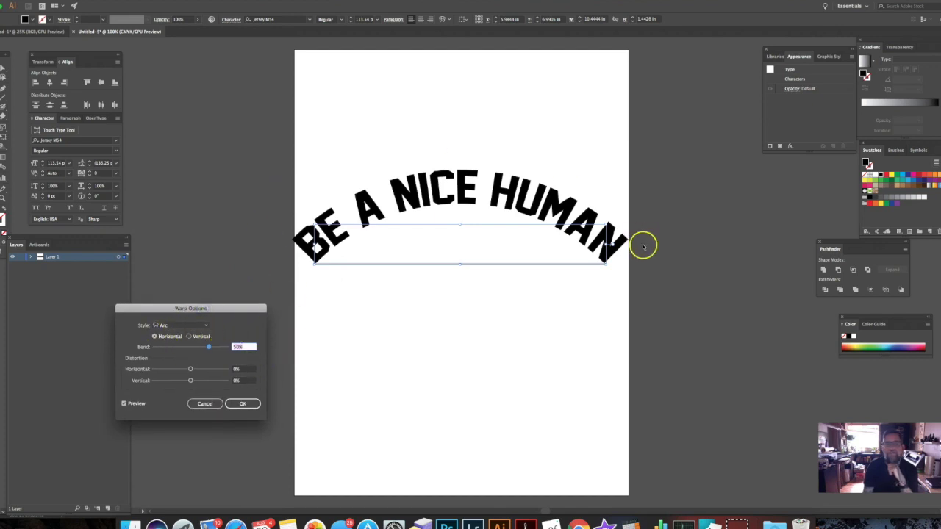
pyautogui.moveTo(210, 348)
pyautogui.mouseDown()
pyautogui.moveTo(223, 348)
pyautogui.moveTo(170, 350)
pyautogui.moveTo(207, 346)
pyautogui.mouseUp()
pyautogui.click(169, 348)
# - Compare the Arc warp's vertical and horizontal orientations, changing the bend to -25%
pyautogui.click(190, 337)
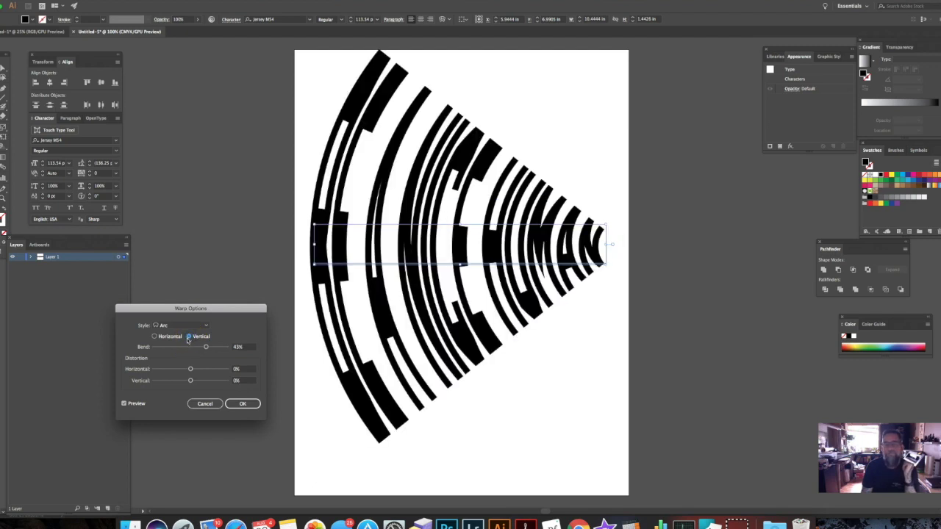
pyautogui.click(155, 337)
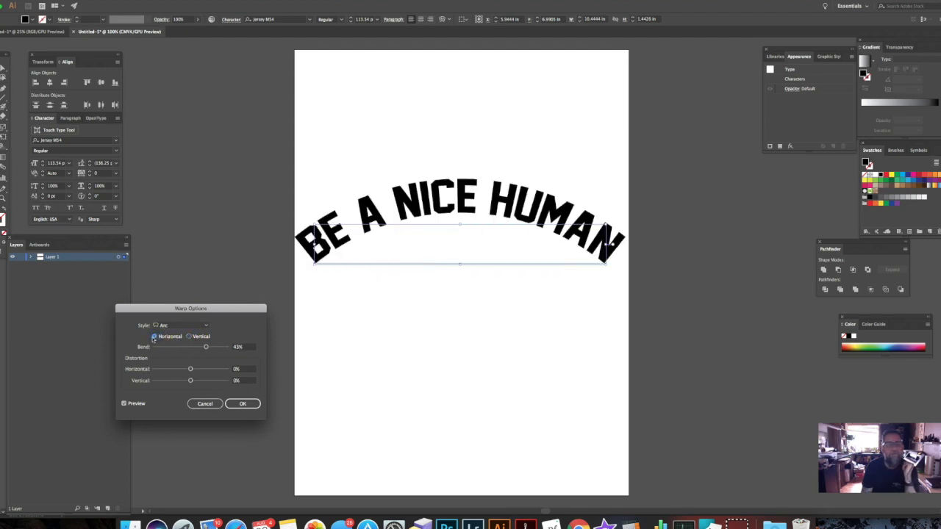
pyautogui.click(187, 337)
pyautogui.moveTo(206, 346); pyautogui.dragTo(163, 351)
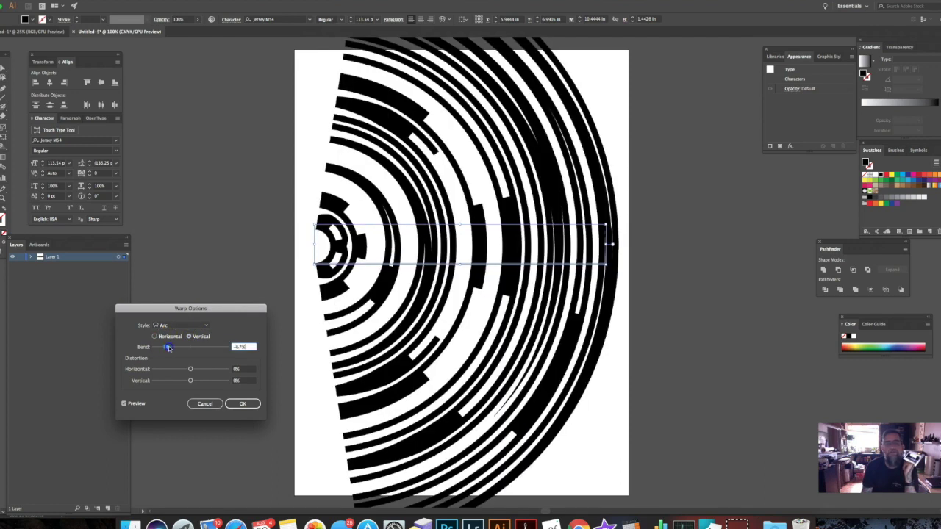
pyautogui.moveTo(179, 347); pyautogui.dragTo(180, 348)
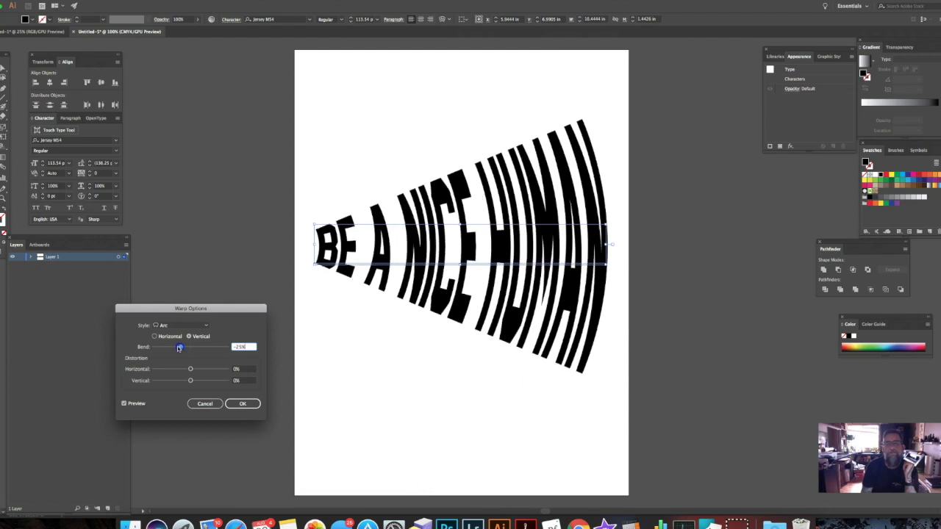
pyautogui.click(155, 336)
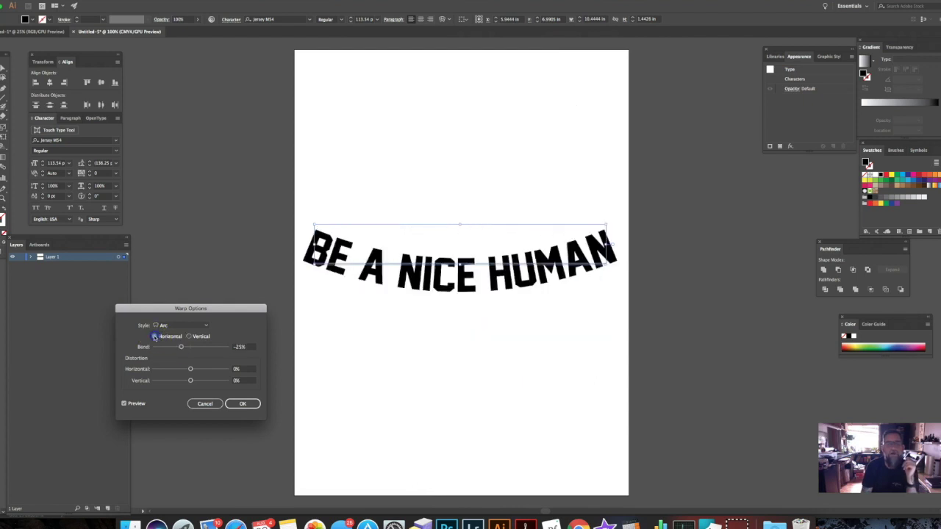
# - Try the Arc warp with a 40% bend and -70% horizontal distortion, and discard the effect
pyautogui.moveTo(183, 347); pyautogui.dragTo(167, 370)
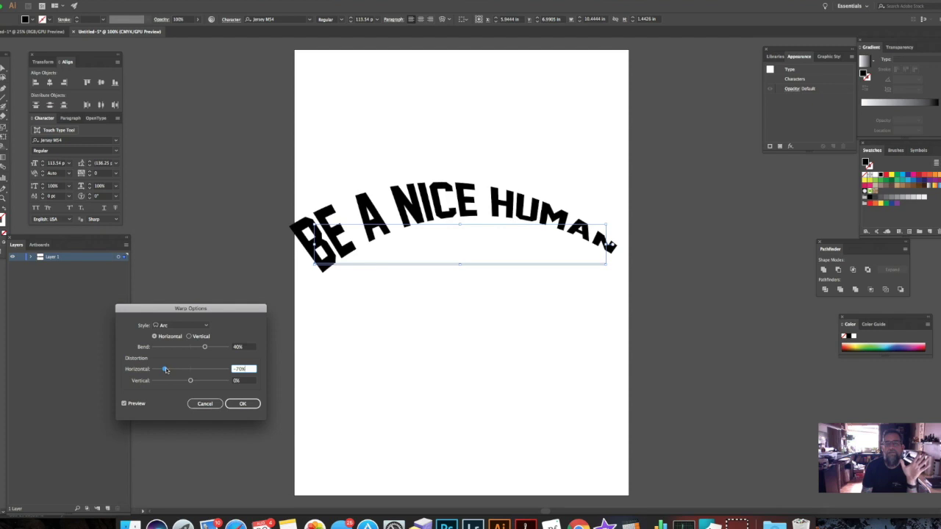
pyautogui.click(134, 405)
pyautogui.click(135, 405)
pyautogui.moveTo(191, 377)
pyautogui.mouseDown()
pyautogui.moveTo(171, 382)
pyautogui.moveTo(195, 381)
pyautogui.moveTo(168, 369)
pyautogui.moveTo(193, 372)
pyautogui.mouseUp()
pyautogui.click(204, 403)
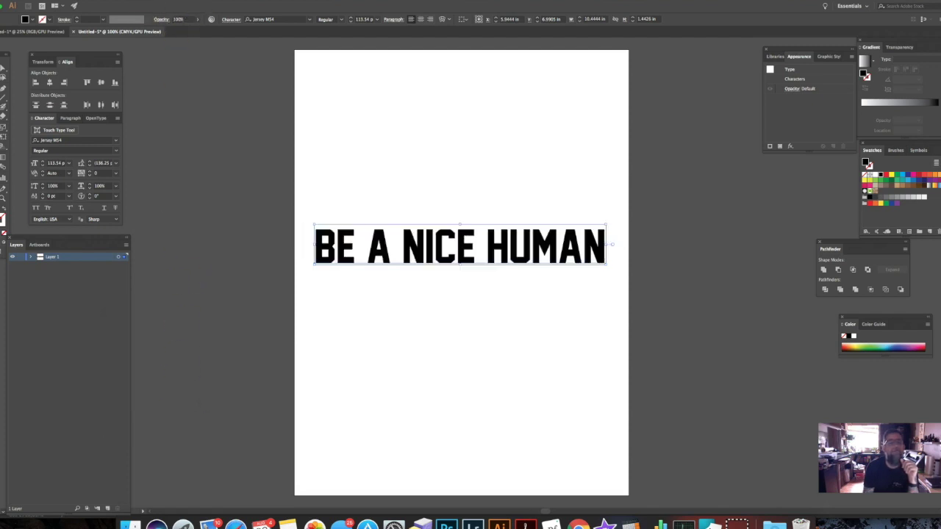
# - Try the Arc Lower warp on the text with an 11% horizontal bend, and discard the effect
pyautogui.click(140, 6)
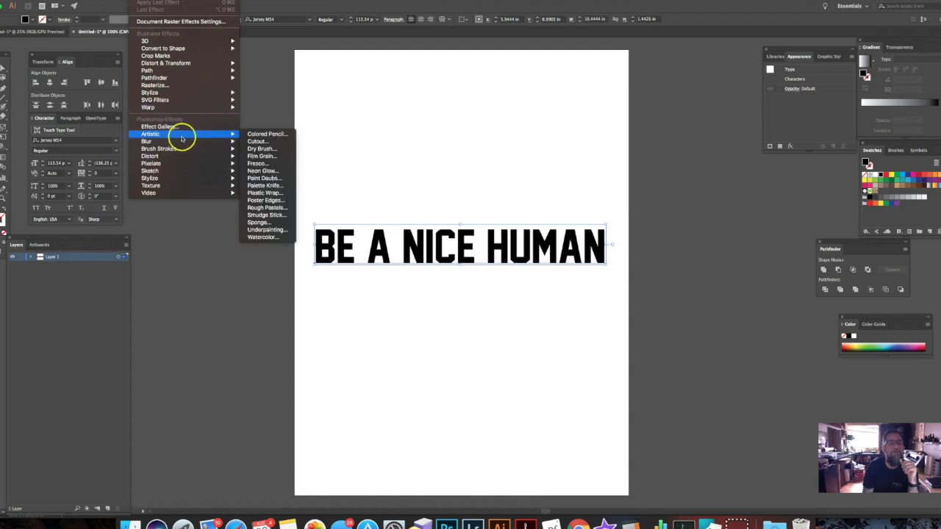
pyautogui.moveTo(179, 100)
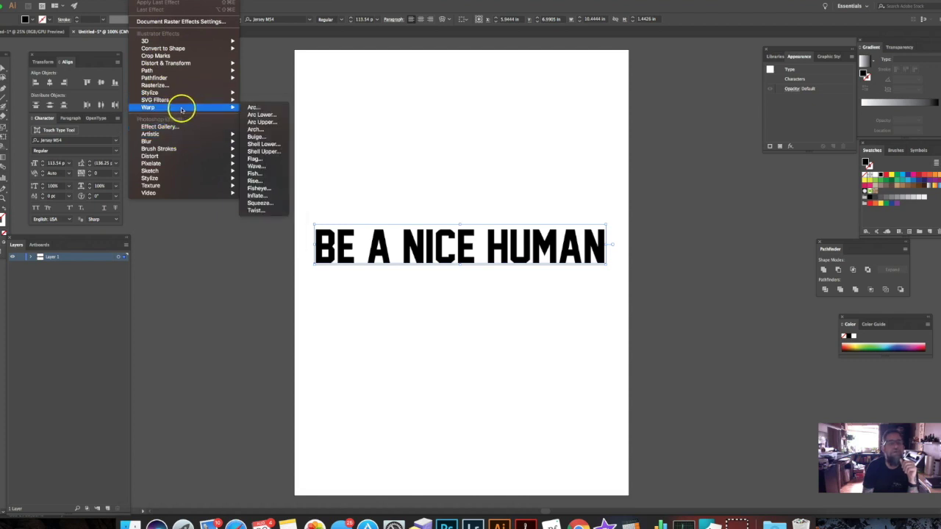
pyautogui.click(264, 115)
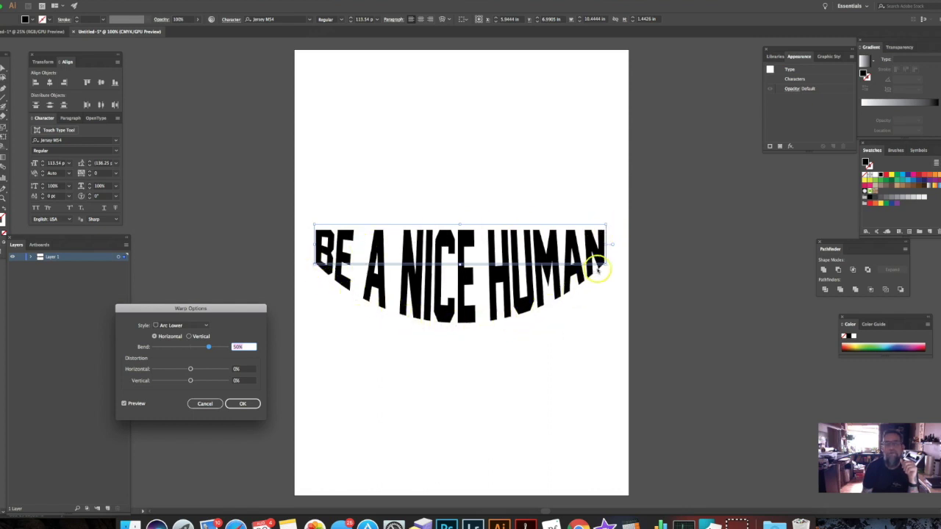
pyautogui.moveTo(212, 350)
pyautogui.mouseDown()
pyautogui.moveTo(219, 352)
pyautogui.moveTo(177, 355)
pyautogui.moveTo(195, 349)
pyautogui.mouseUp()
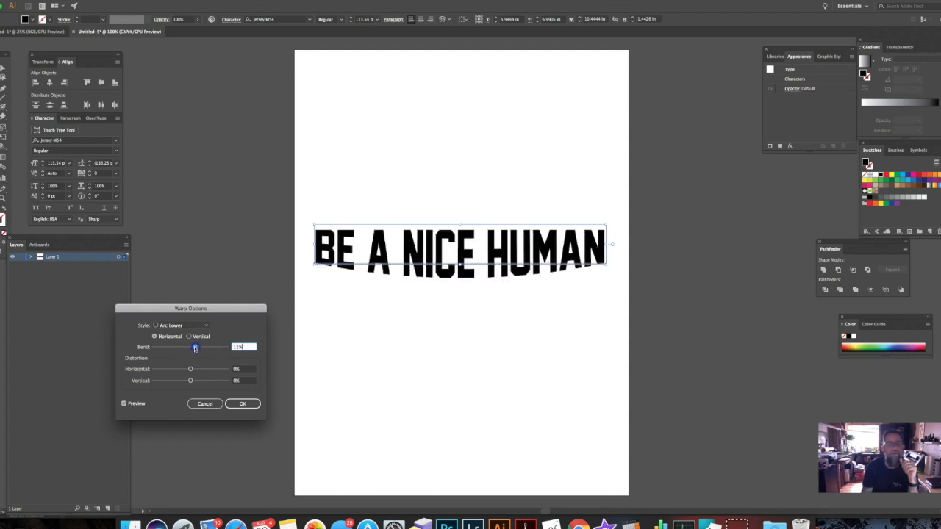
pyautogui.click(211, 404)
# - Try the horizontal Arch warp on the text, adjusting its bend, and discard the effect
pyautogui.click(157, 4)
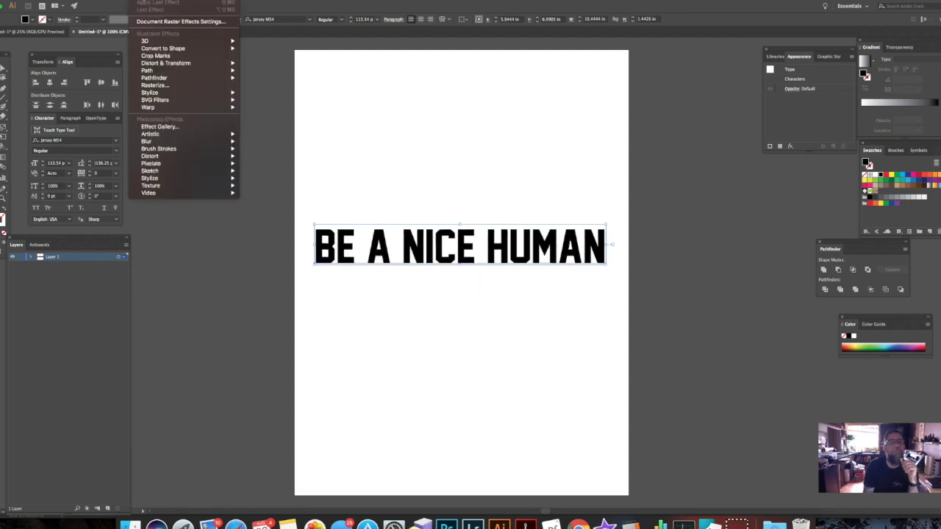
pyautogui.moveTo(203, 107)
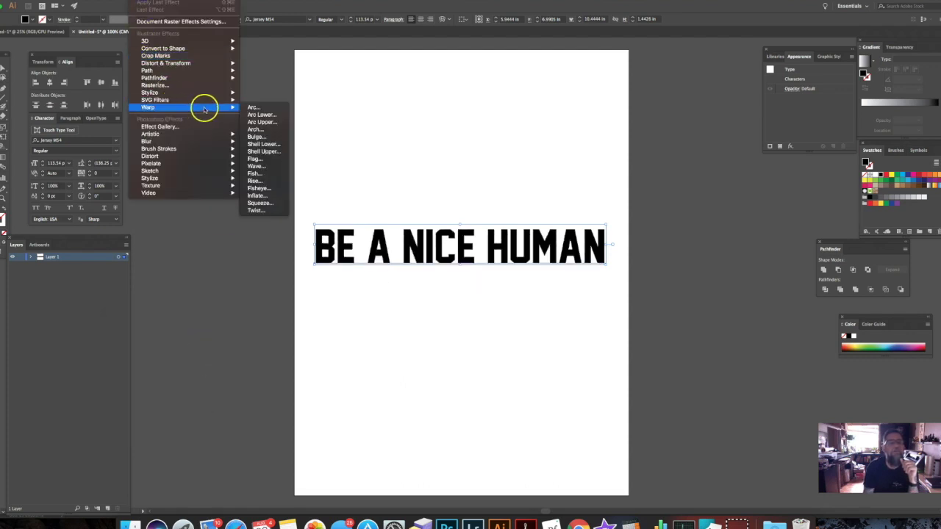
pyautogui.click(271, 130)
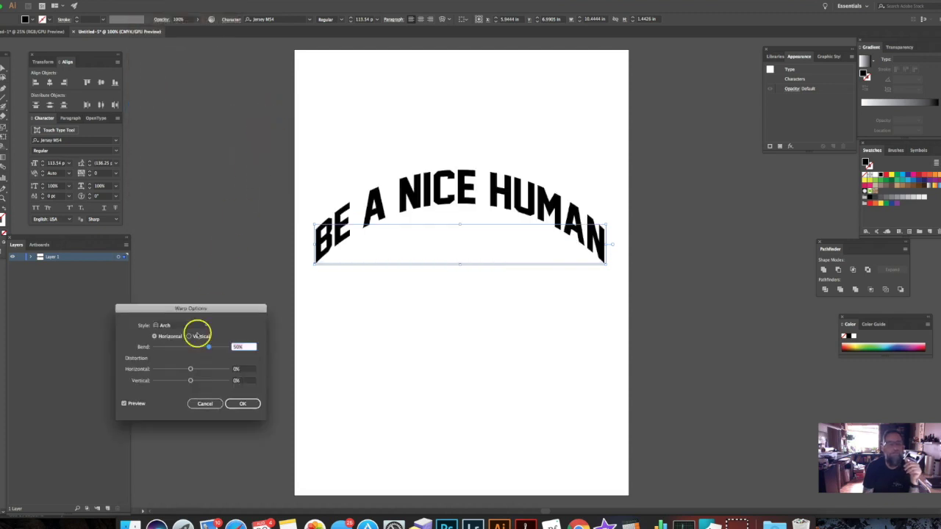
pyautogui.moveTo(206, 350)
pyautogui.mouseDown()
pyautogui.moveTo(177, 350)
pyautogui.moveTo(210, 348)
pyautogui.mouseUp()
pyautogui.click(208, 403)
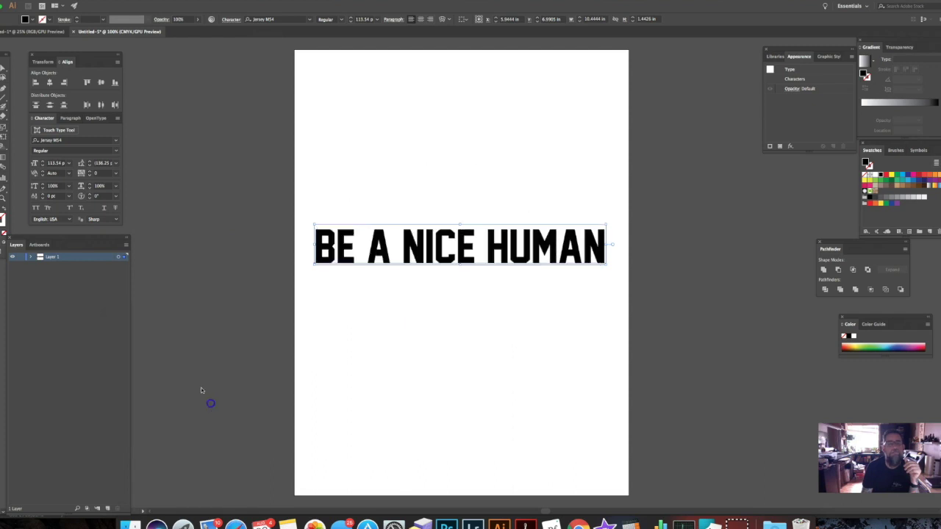
# - Try the Wave warp on the text with 93% and 45% bends plus horizontal distortion, and discard the effect
pyautogui.click(143, 6)
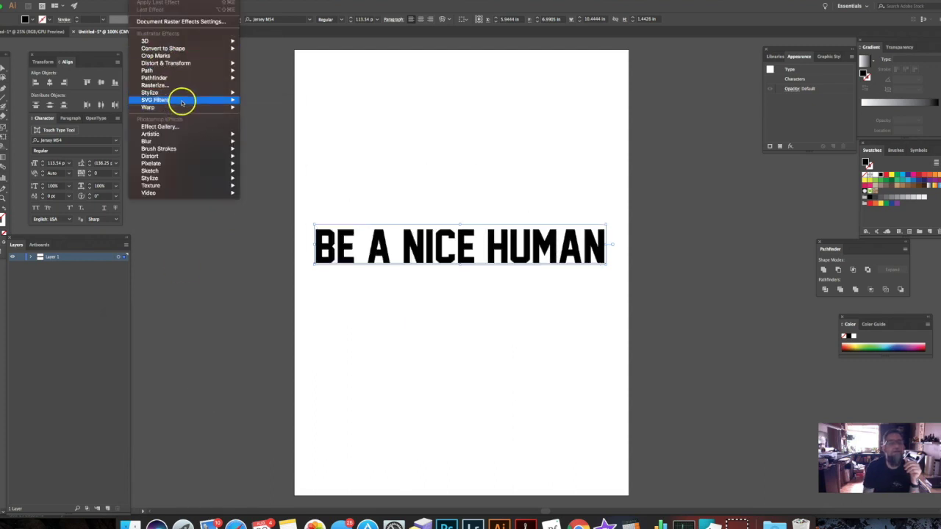
pyautogui.moveTo(222, 109)
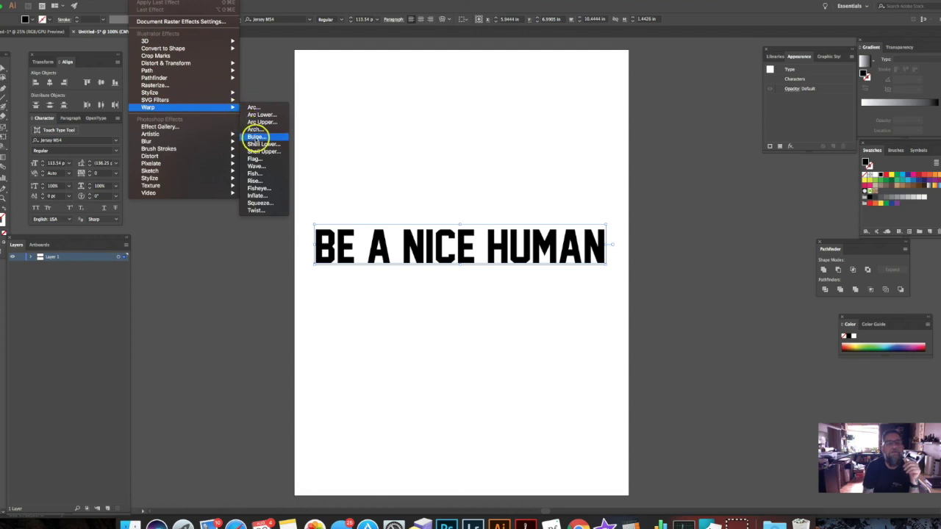
pyautogui.click(264, 167)
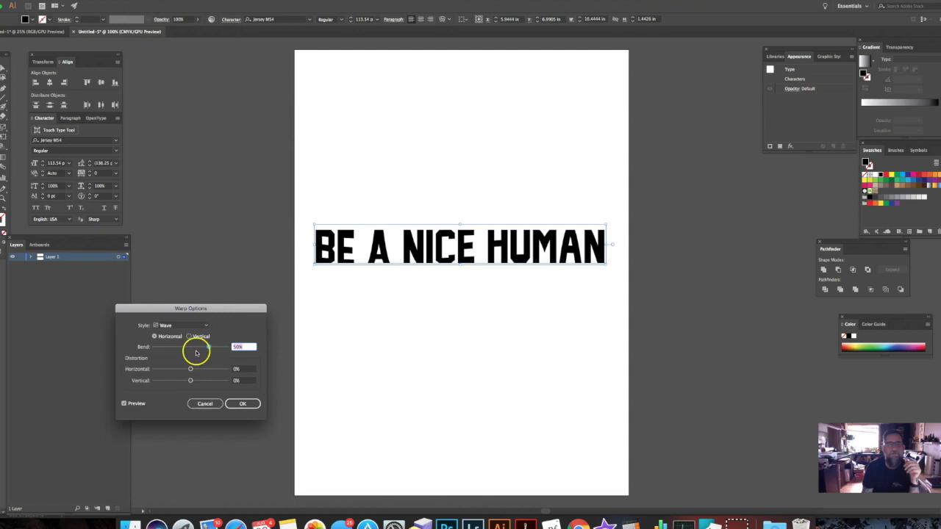
pyautogui.moveTo(210, 349); pyautogui.dragTo(225, 348)
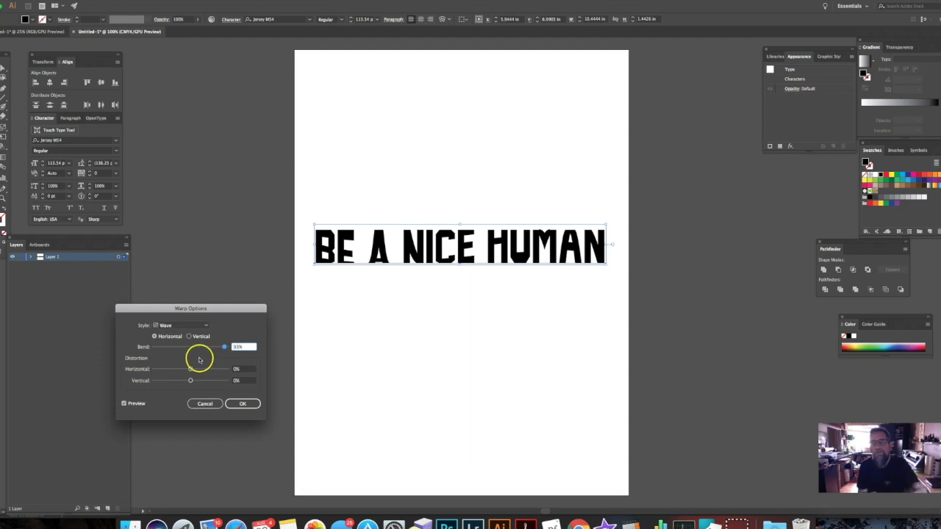
pyautogui.moveTo(173, 350); pyautogui.dragTo(164, 369)
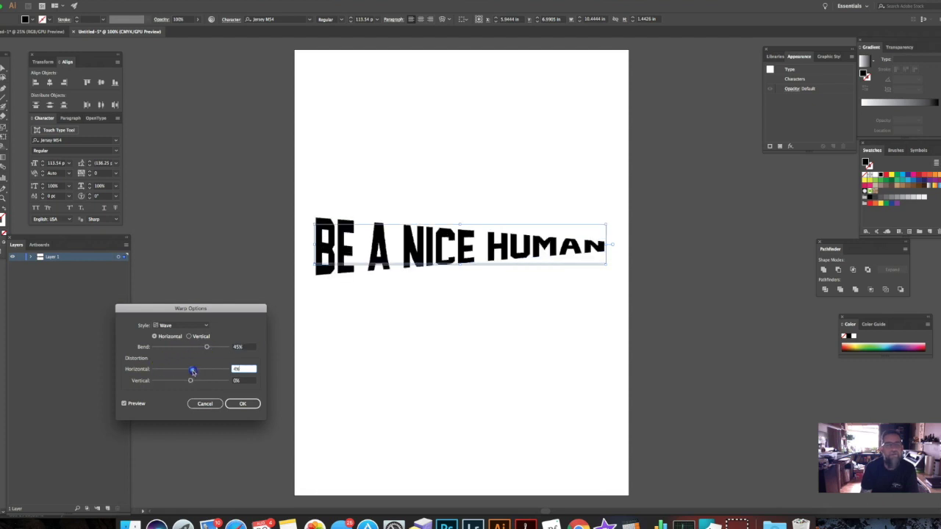
pyautogui.click(211, 403)
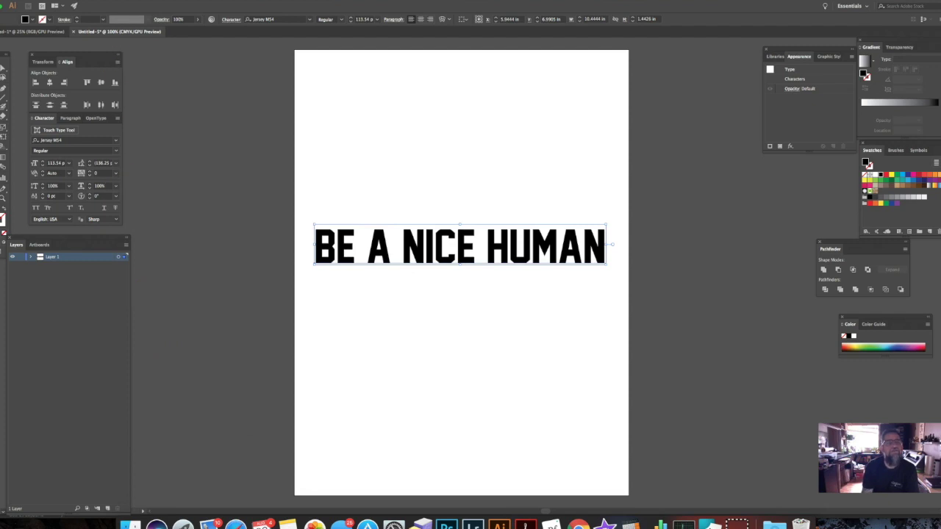
# - Try the Fish warp on the text, varying the horizontal bend between positive and negative, and discard the effect
pyautogui.click(147, 4)
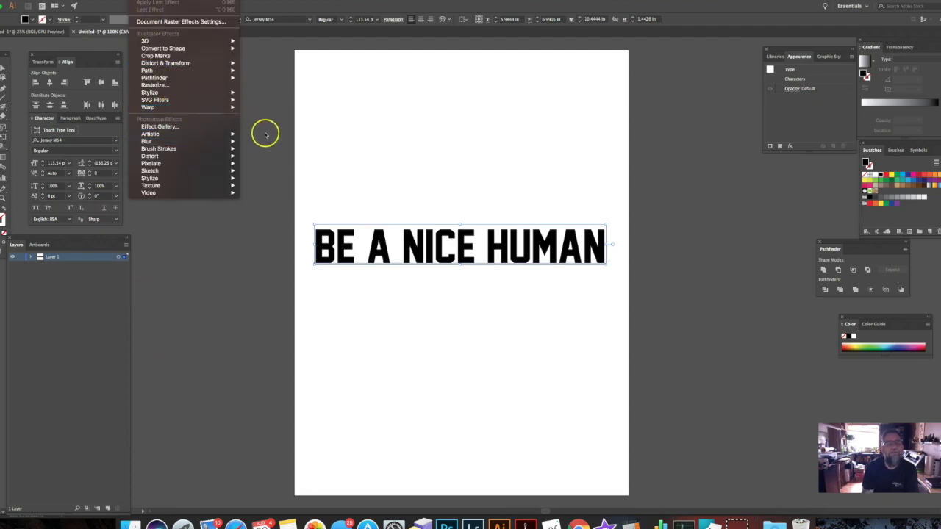
pyautogui.moveTo(219, 108)
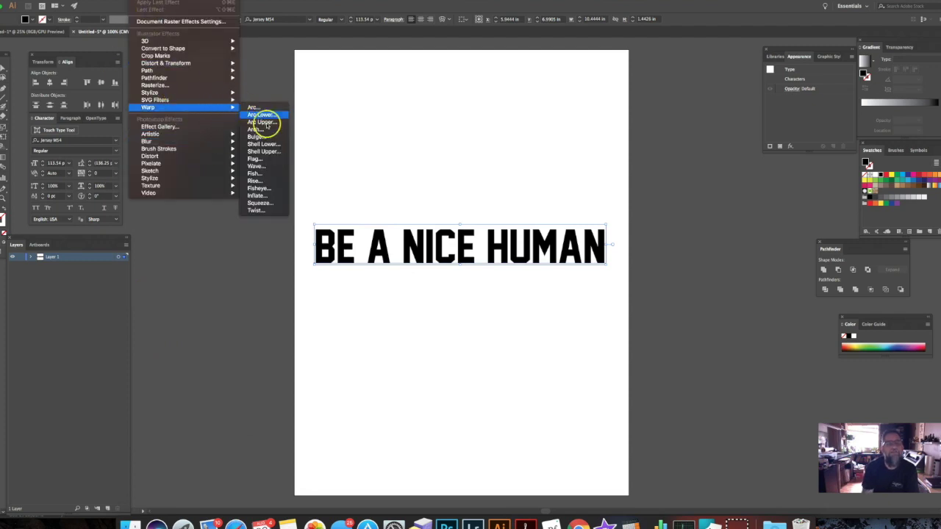
pyautogui.click(268, 176)
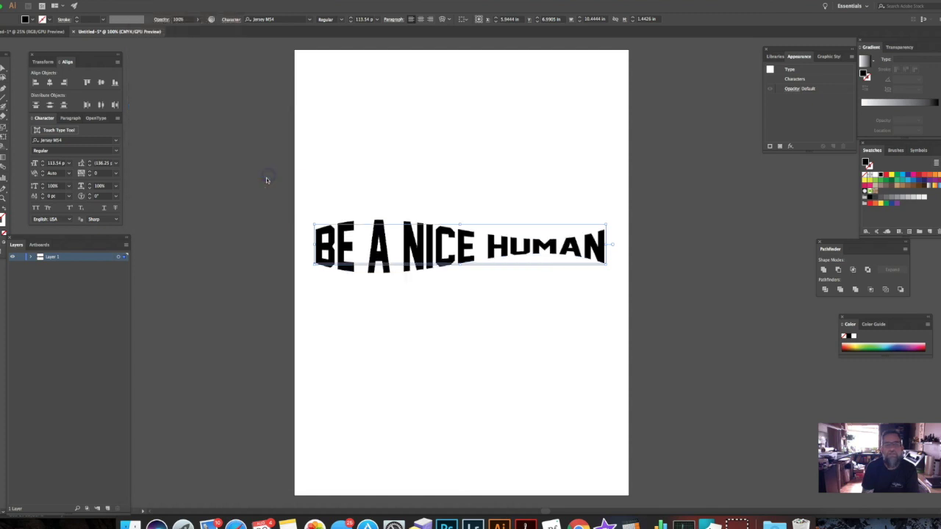
pyautogui.moveTo(209, 346); pyautogui.dragTo(171, 349)
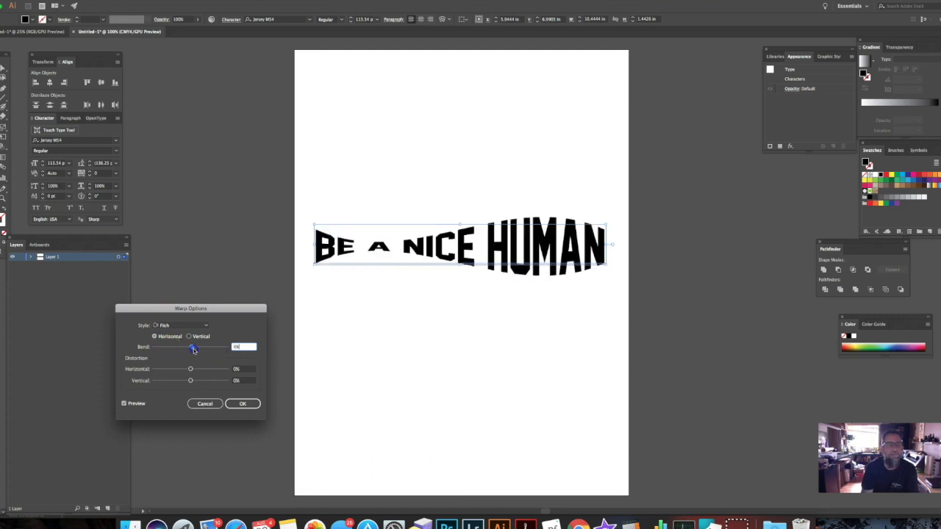
pyautogui.moveTo(193, 349); pyautogui.dragTo(190, 349)
pyautogui.click(204, 403)
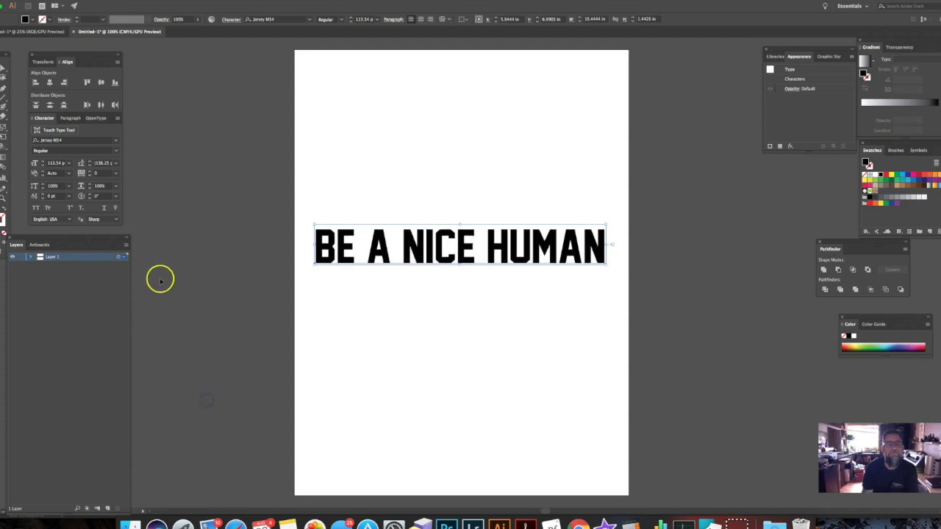
# - Try the Twist warp on the text with a 21% horizontal bend, and discard the effect
pyautogui.click(140, 1)
pyautogui.moveTo(187, 108)
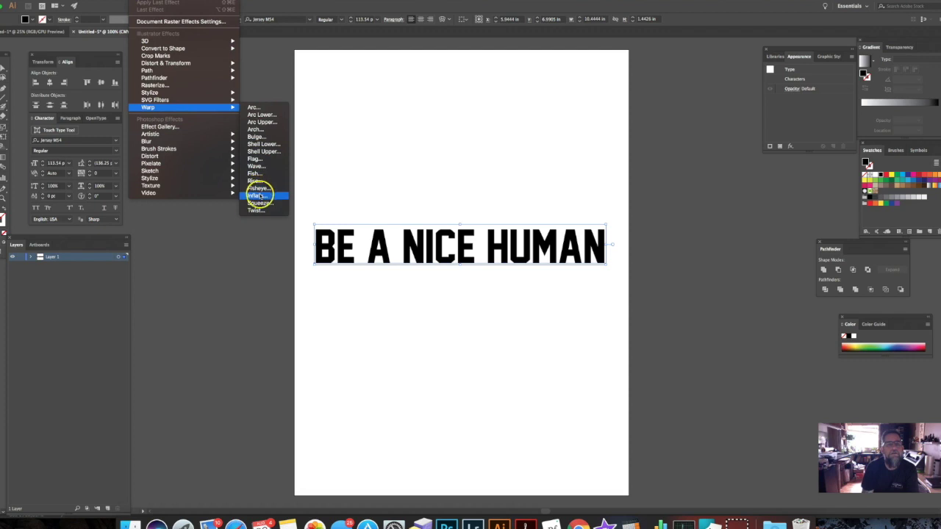
pyautogui.click(255, 211)
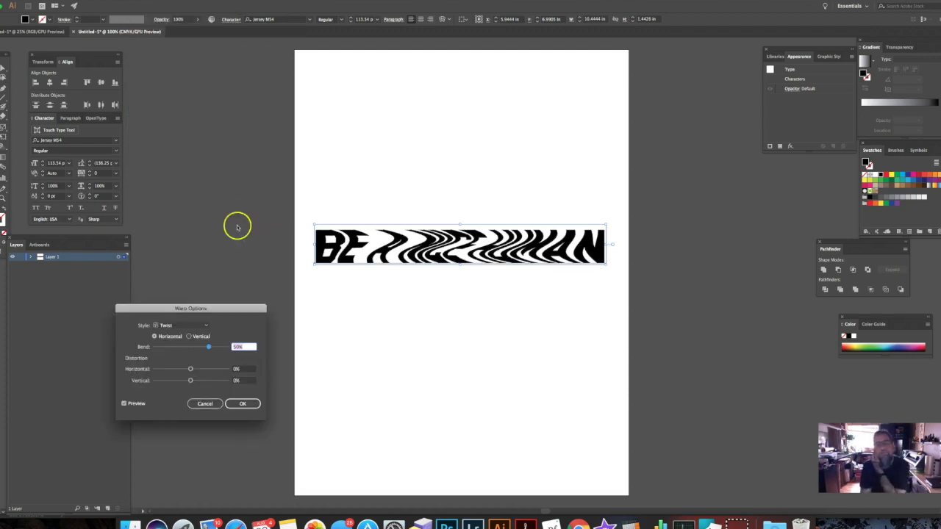
pyautogui.moveTo(208, 346)
pyautogui.mouseDown()
pyautogui.moveTo(179, 350)
pyautogui.moveTo(197, 349)
pyautogui.mouseUp()
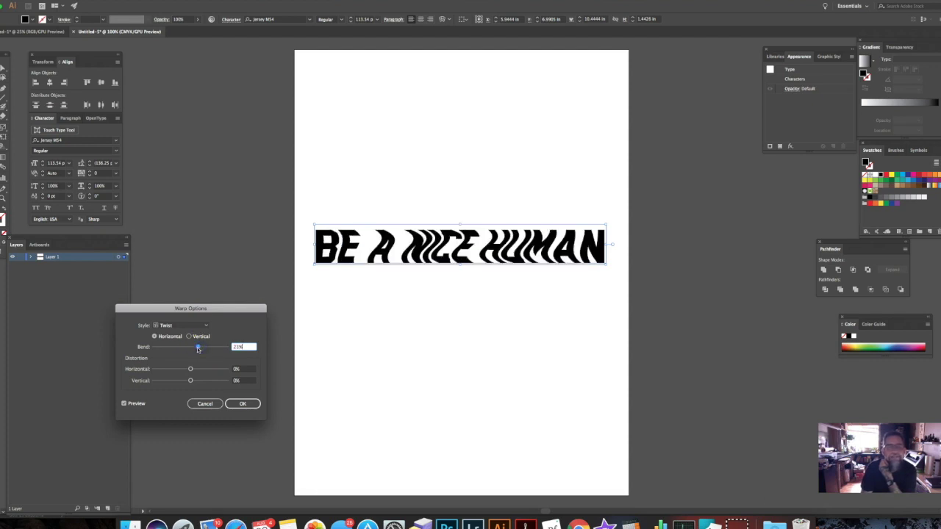
pyautogui.click(205, 405)
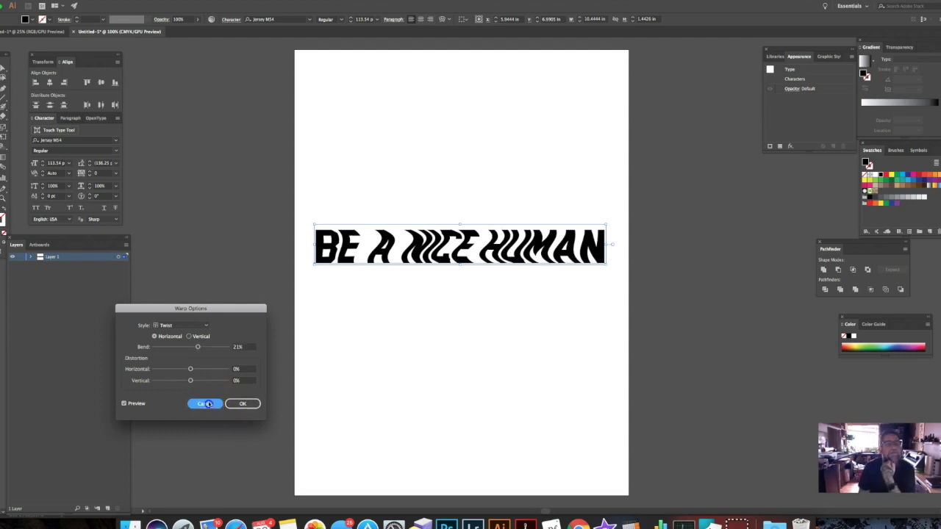
# - Try the Inflate warp on the text, reducing its bend to 0%, and discard the effect
pyautogui.click(156, 5)
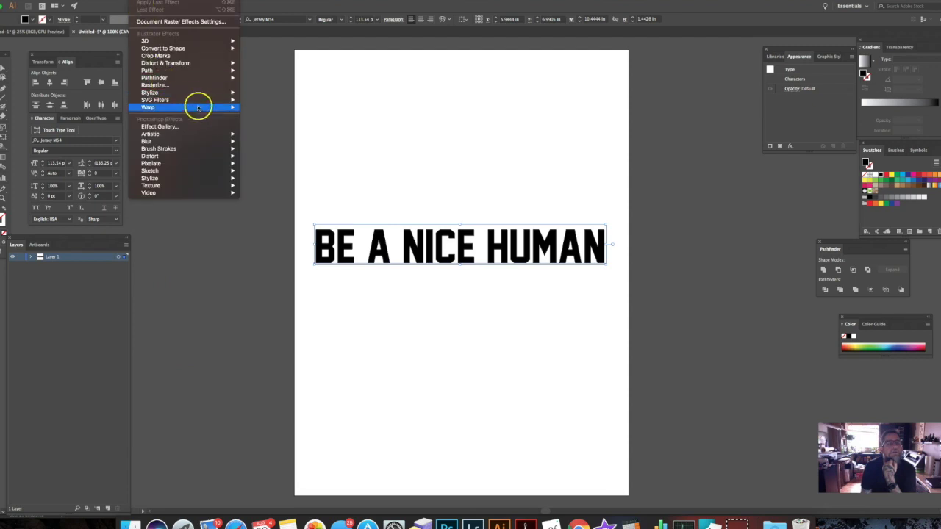
pyautogui.moveTo(196, 108)
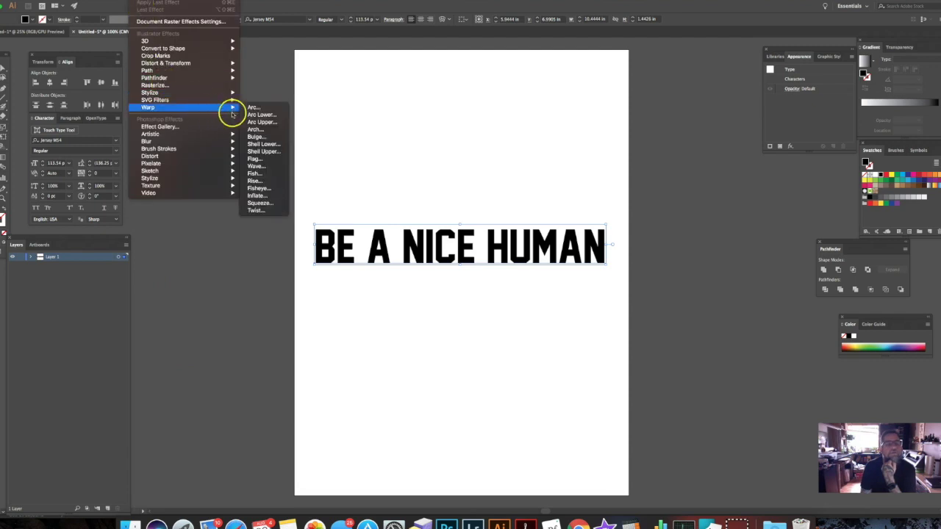
pyautogui.click(257, 196)
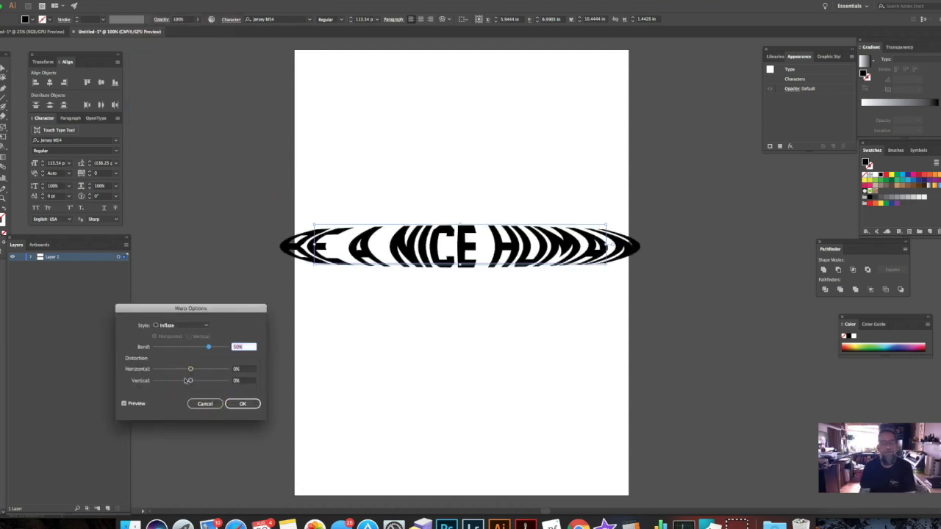
pyautogui.moveTo(206, 349)
pyautogui.mouseDown()
pyautogui.moveTo(219, 348)
pyautogui.moveTo(191, 348)
pyautogui.mouseUp()
pyautogui.click(248, 406)
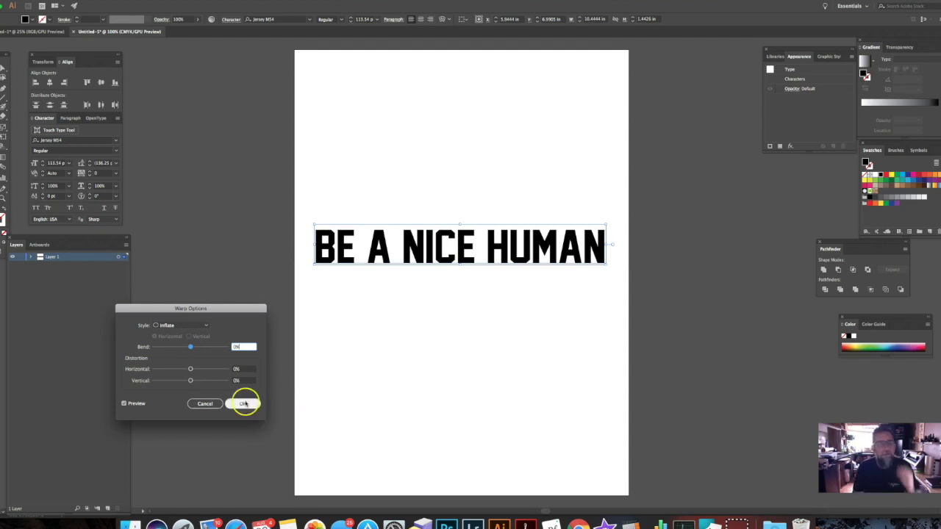
pyautogui.click(209, 403)
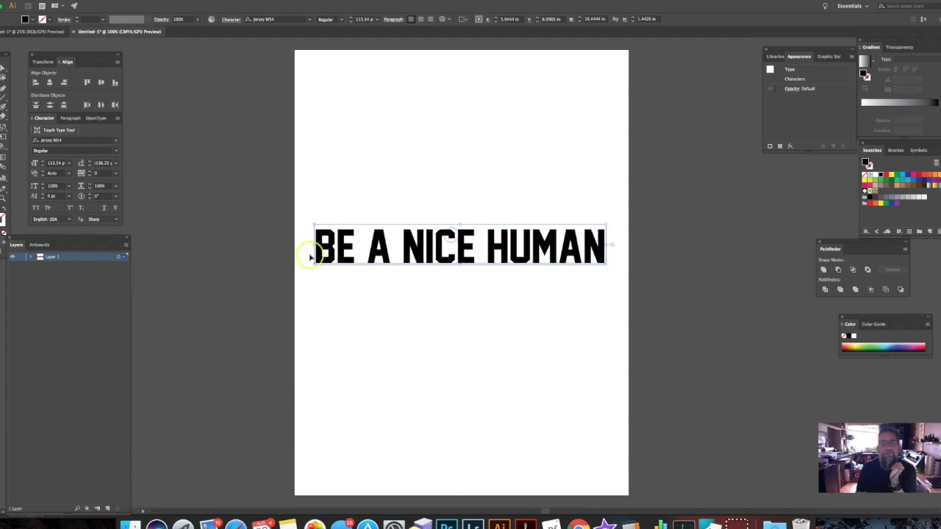
# - Convert the text to outlines and place it slightly lower on the artboard, roughly centred between its side edges
pyautogui.moveTo(505, 250); pyautogui.dragTo(496, 273)
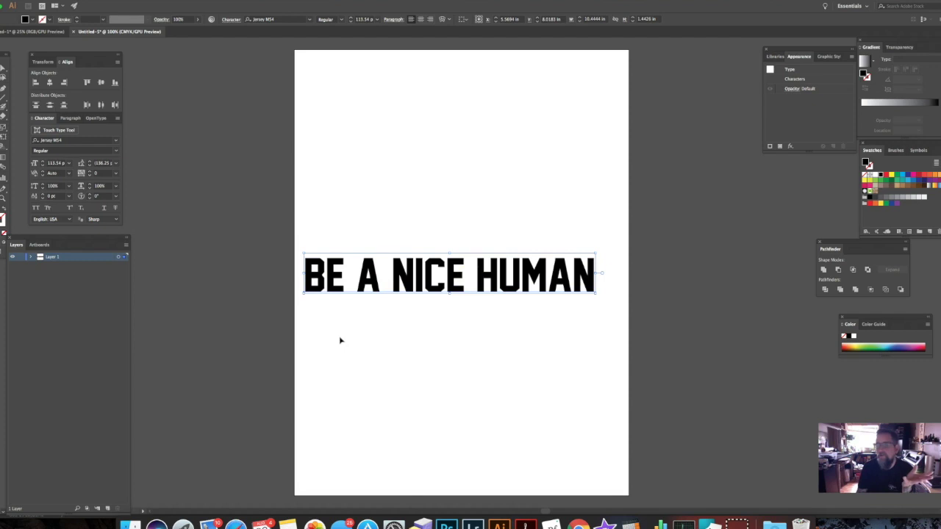
pyautogui.rightClick(403, 278)
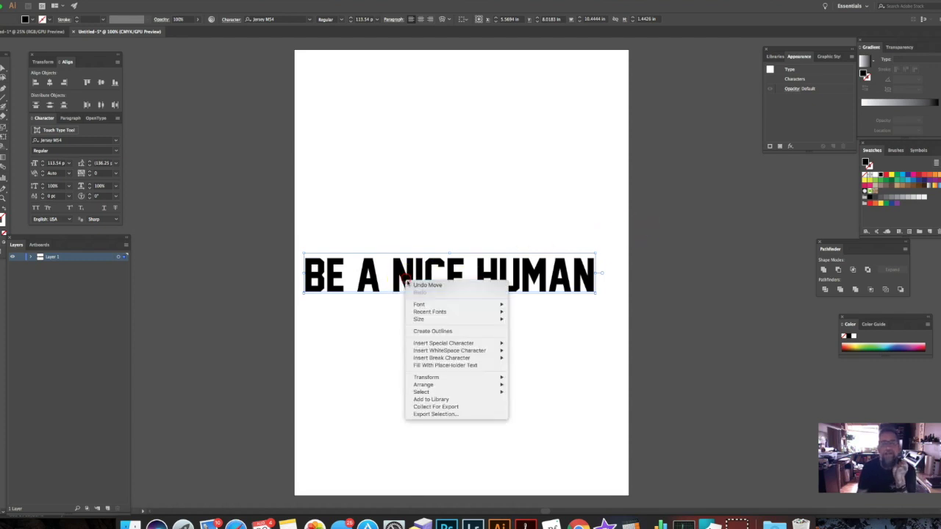
pyautogui.click(450, 332)
pyautogui.moveTo(434, 288)
pyautogui.mouseDown()
pyautogui.moveTo(434, 251)
pyautogui.moveTo(444, 289)
pyautogui.mouseUp()
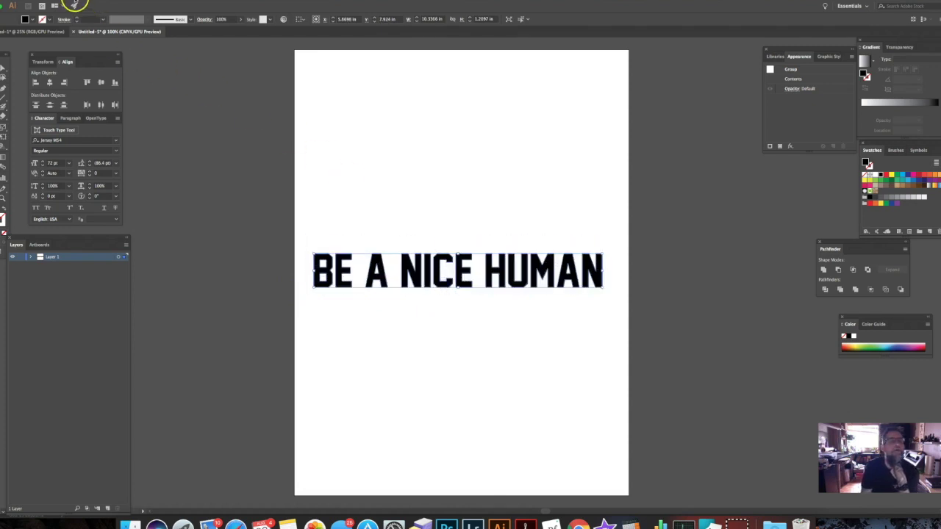
# - Ungroup the outlined text into separate letters and select the letter A on its own
pyautogui.click(76, 1)
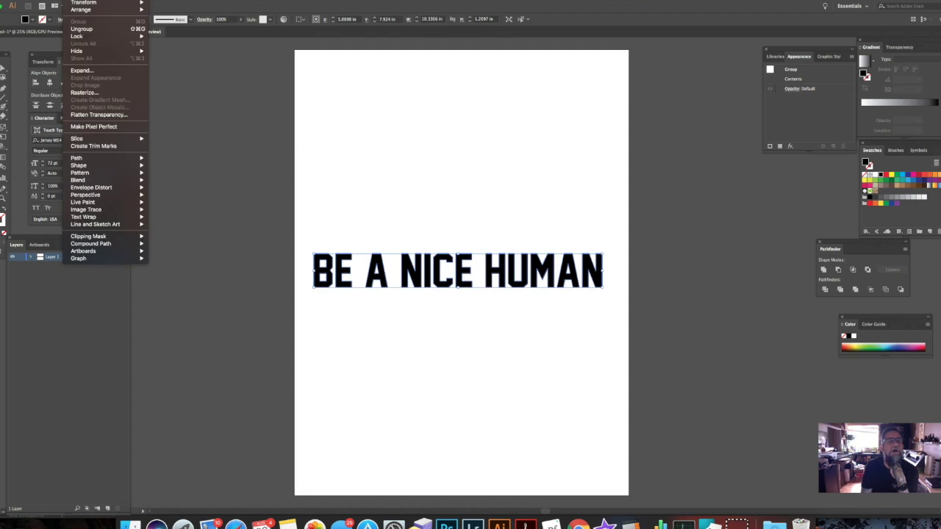
pyautogui.click(89, 31)
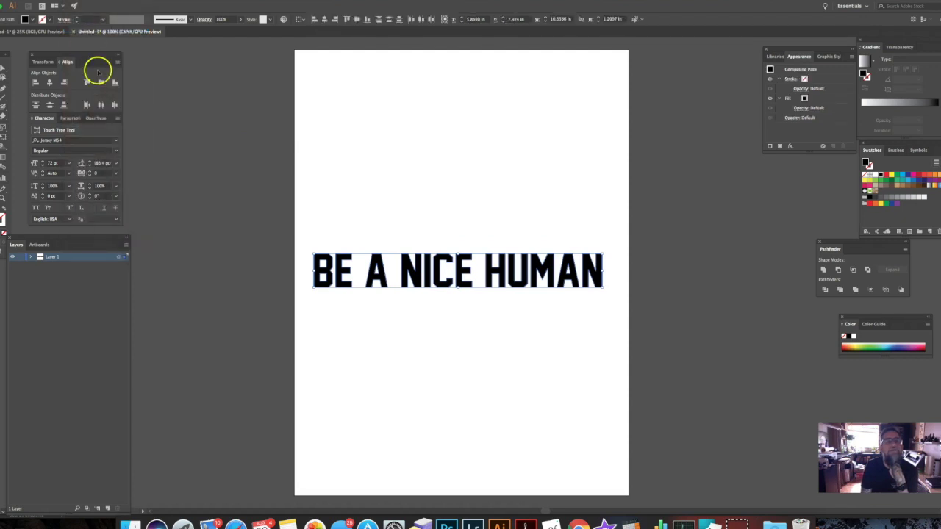
pyautogui.click(462, 330)
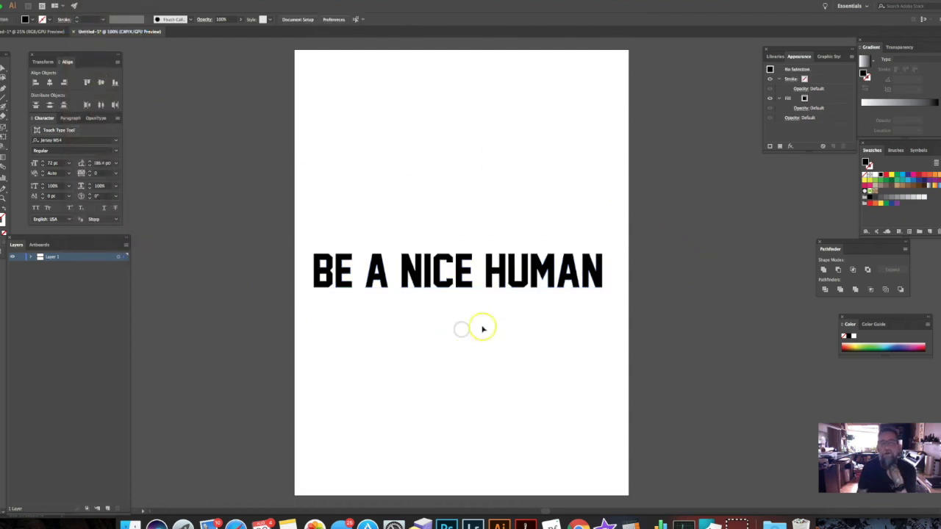
pyautogui.click(343, 291)
pyautogui.click(378, 284)
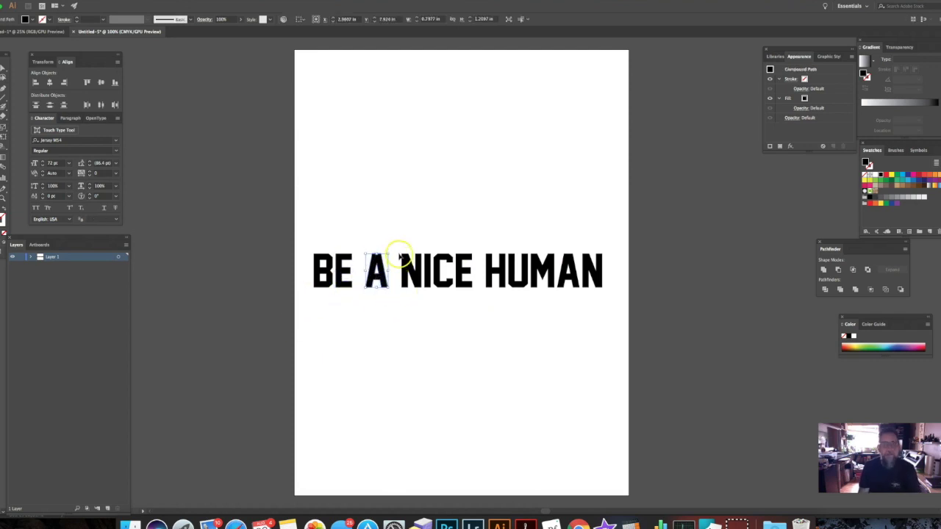
# - Enlarge the letter A to about 1.75 in high, and scale up the word HUMAN past the artboard's right edge
pyautogui.moveTo(387, 252); pyautogui.dragTo(394, 241)
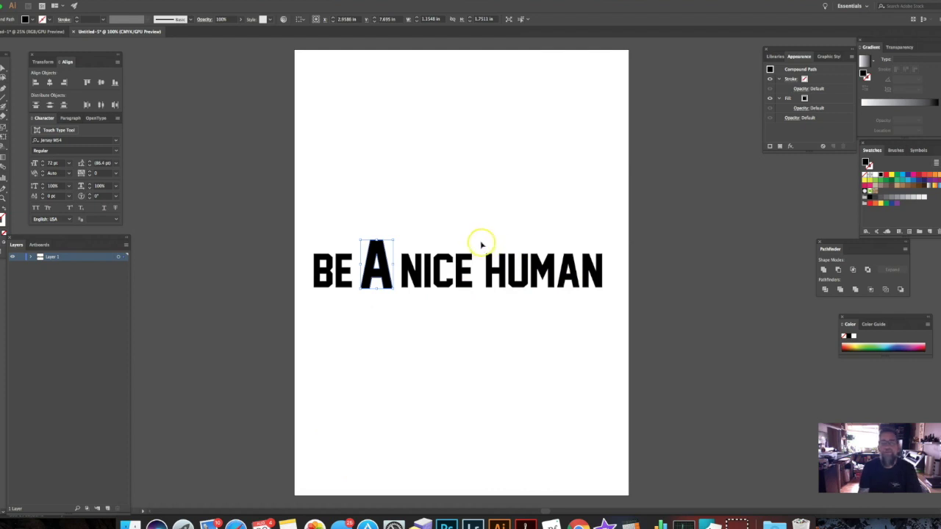
pyautogui.click(606, 280)
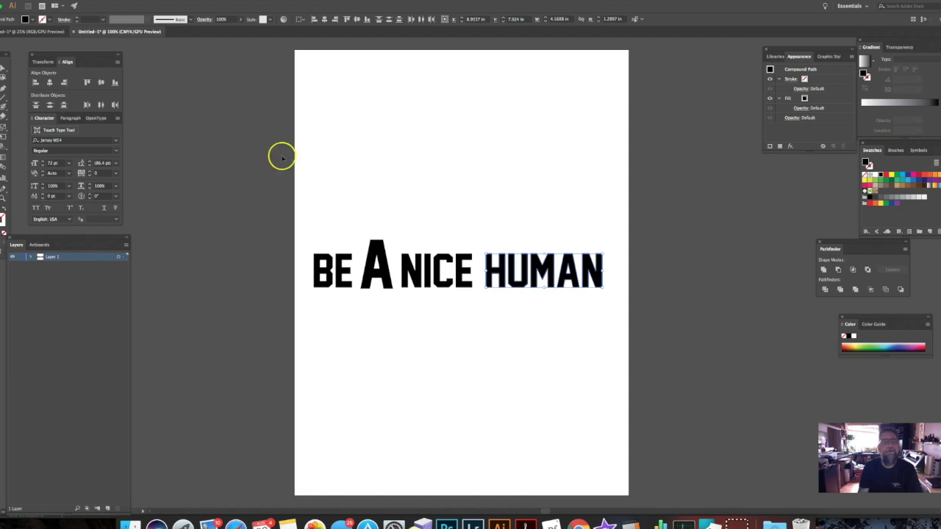
pyautogui.press('a')
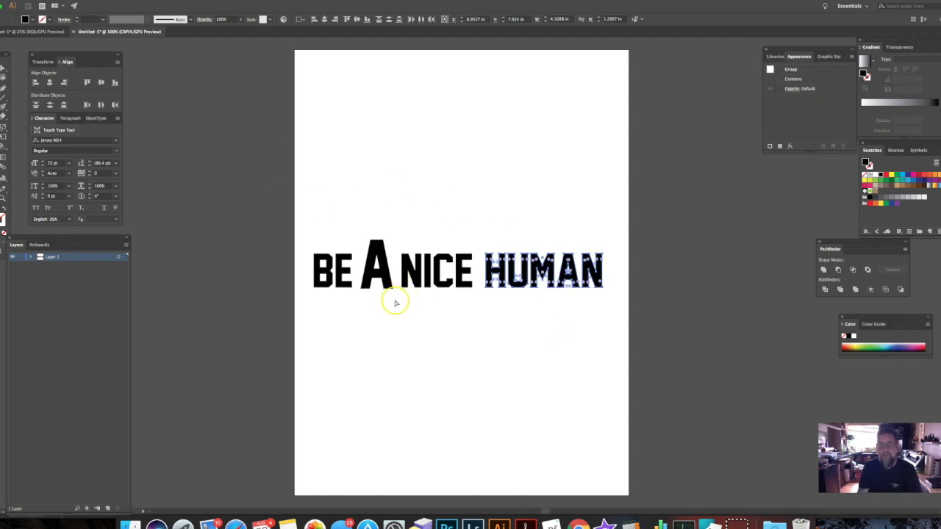
pyautogui.press('v')
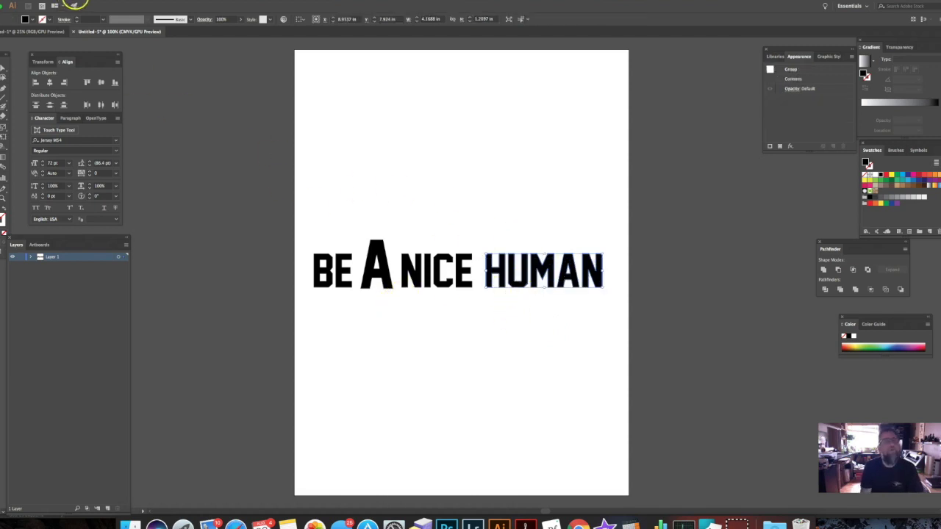
pyautogui.click(73, 4)
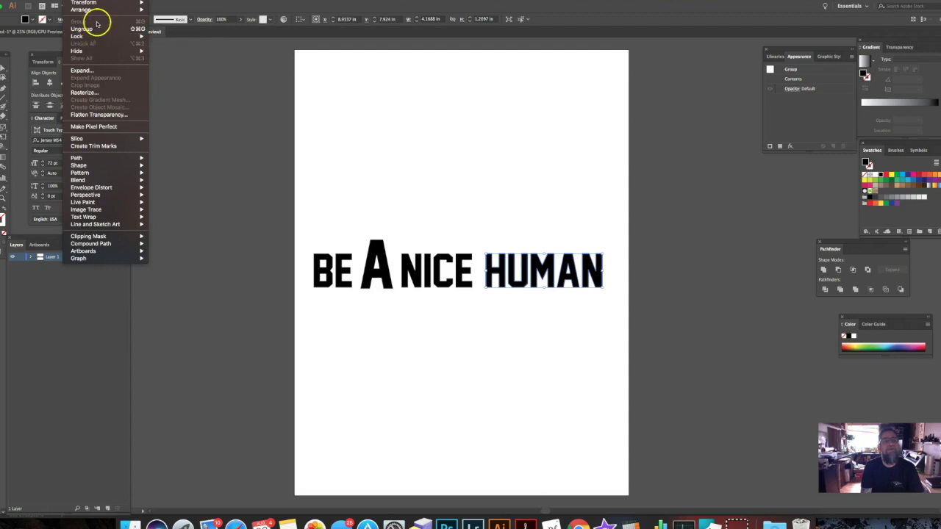
pyautogui.click(564, 321)
pyautogui.moveTo(574, 277); pyautogui.dragTo(660, 208)
pyautogui.click(465, 372)
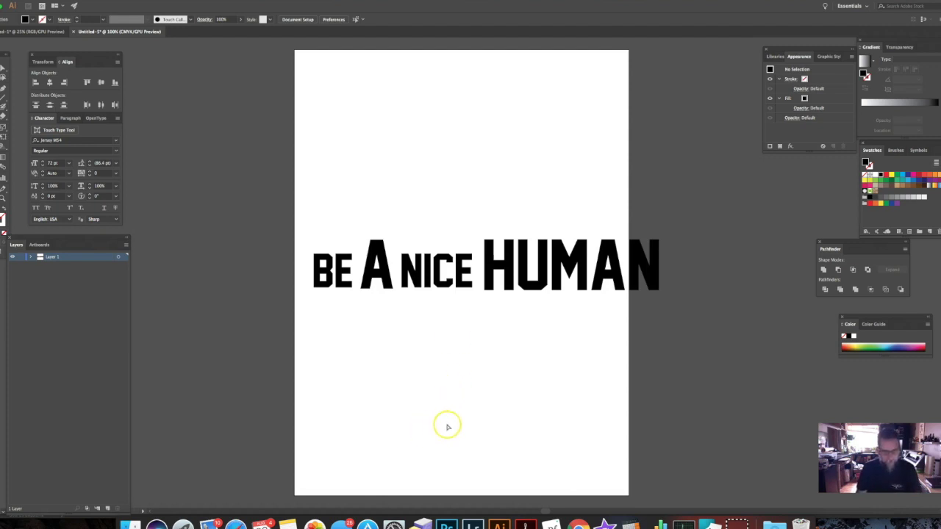
# - Undo the letter scaling, the ungrouping and the outlining until the phrase is live type again
pyautogui.press('super+z')
pyautogui.press('super+z')
pyautogui.press('super+z')
pyautogui.press('super+shift+z')
pyautogui.press('super+z')
pyautogui.press('super+z')
pyautogui.press('super+z')
pyautogui.press('super+z')
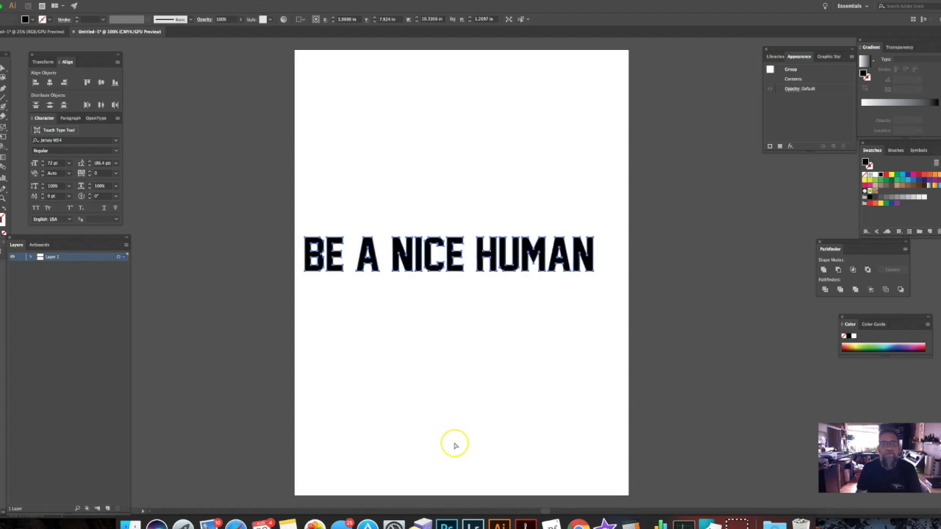
pyautogui.press('super+z')
pyautogui.press('super+z')
pyautogui.press('super+z')
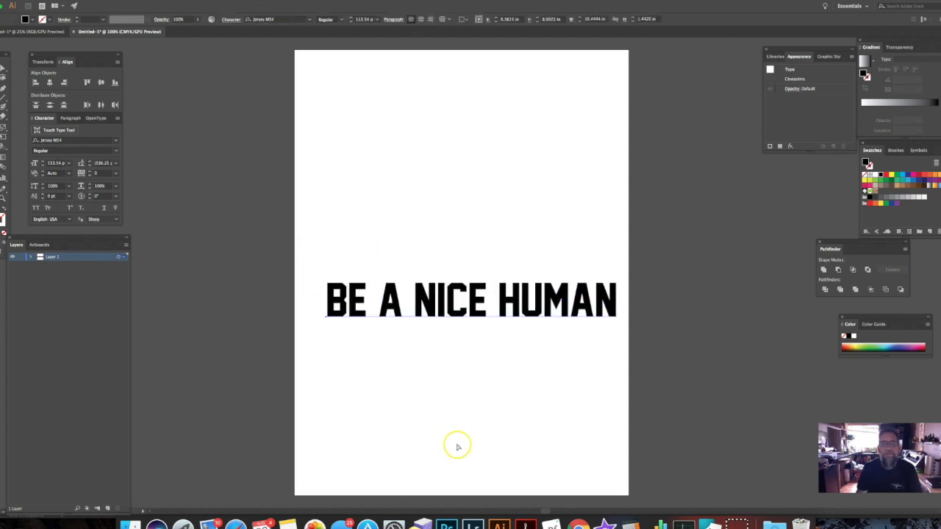
pyautogui.press('super+z')
# - Move the live text to mid-height on the artboard and expand it into outlines
pyautogui.moveTo(437, 176); pyautogui.dragTo(478, 247)
pyautogui.rightClick(445, 252)
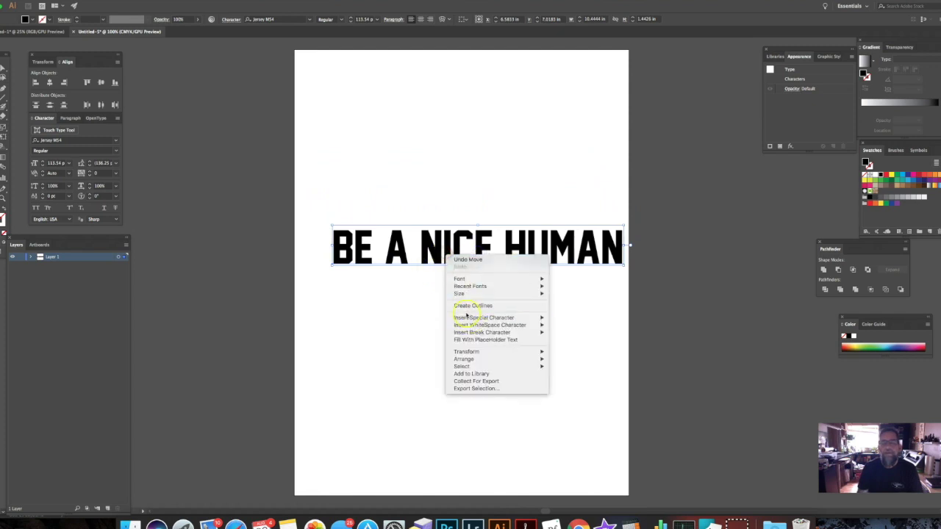
pyautogui.click(286, 207)
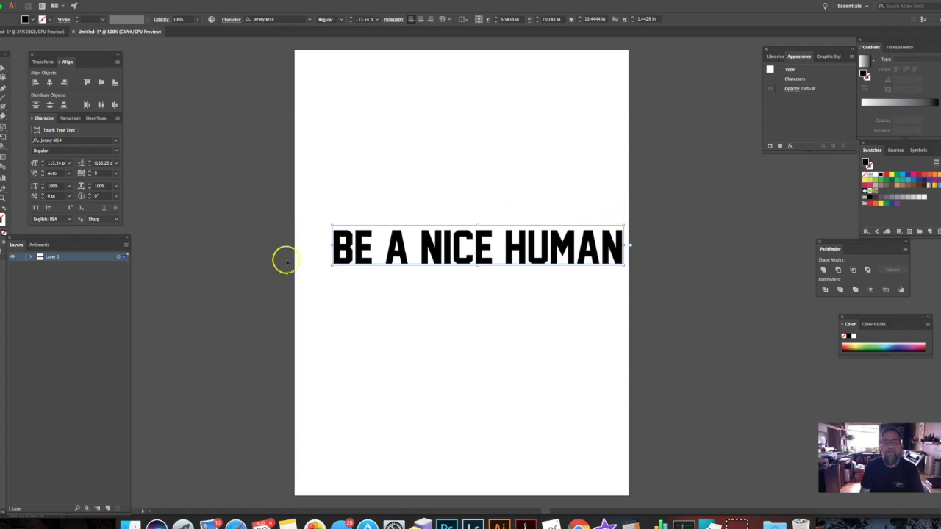
pyautogui.click(72, 1)
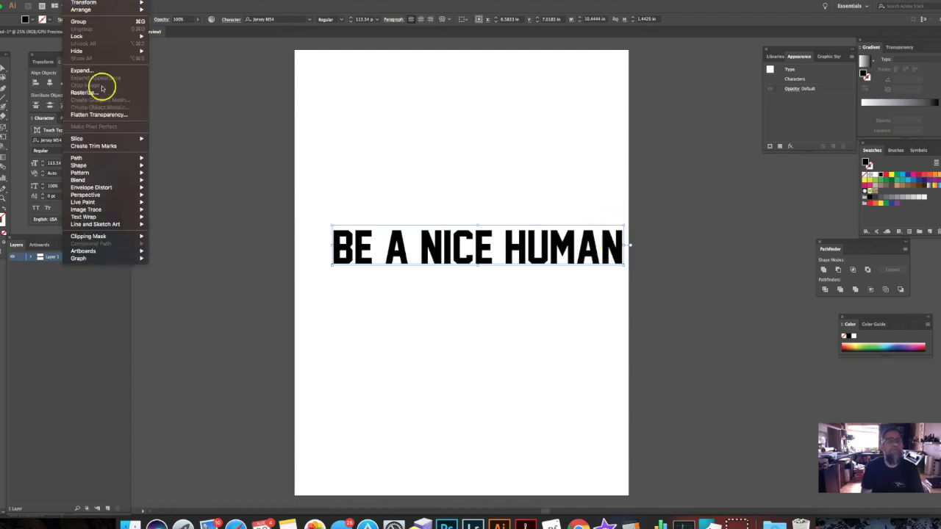
pyautogui.click(86, 71)
pyautogui.click(486, 356)
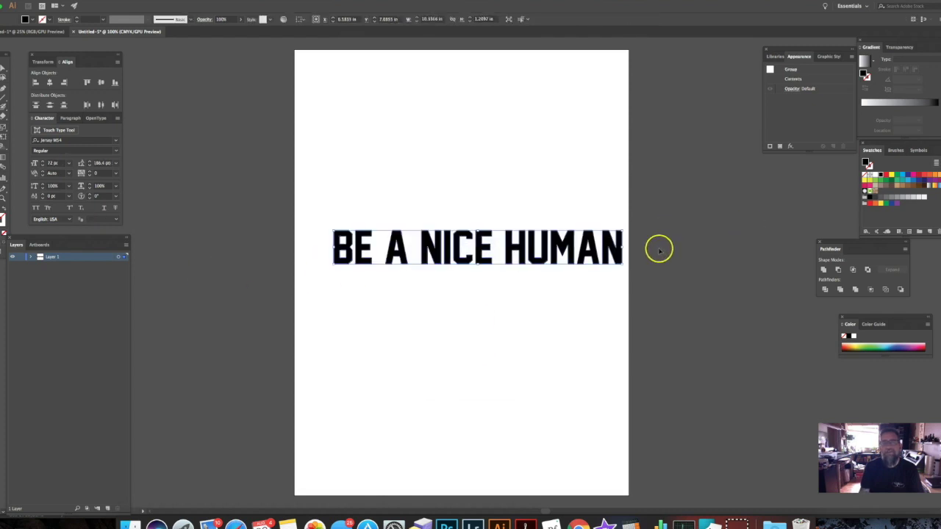
# - Ungroup the expanded text and rotate the letter A counter-clockwise on its own
pyautogui.click(73, 1)
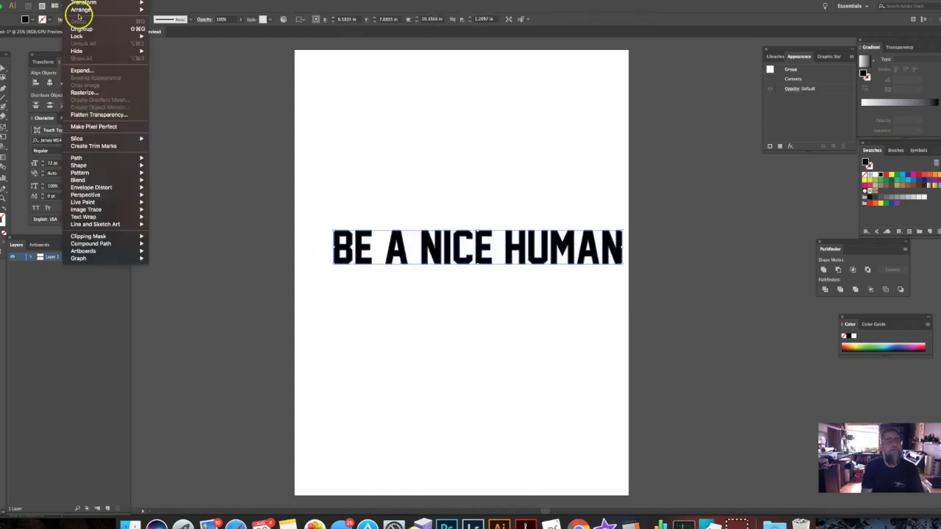
pyautogui.click(86, 32)
pyautogui.click(400, 287)
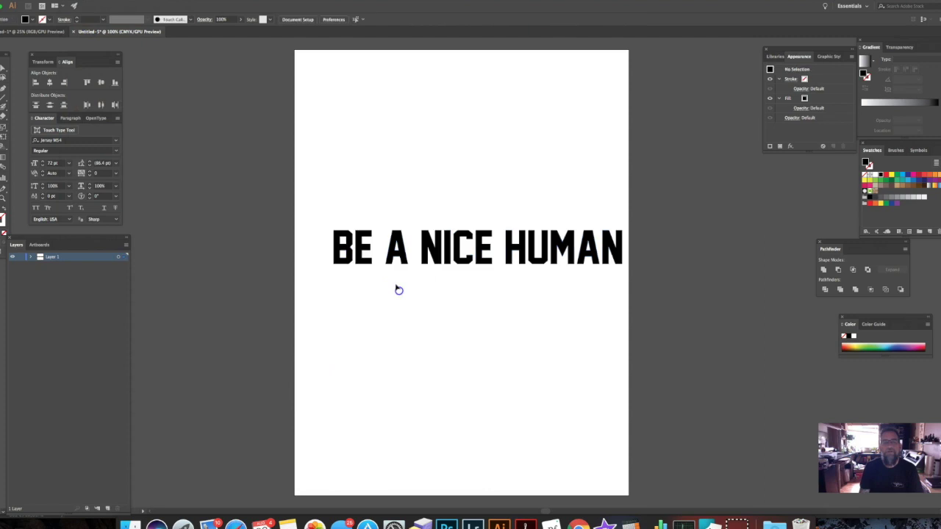
pyautogui.click(395, 253)
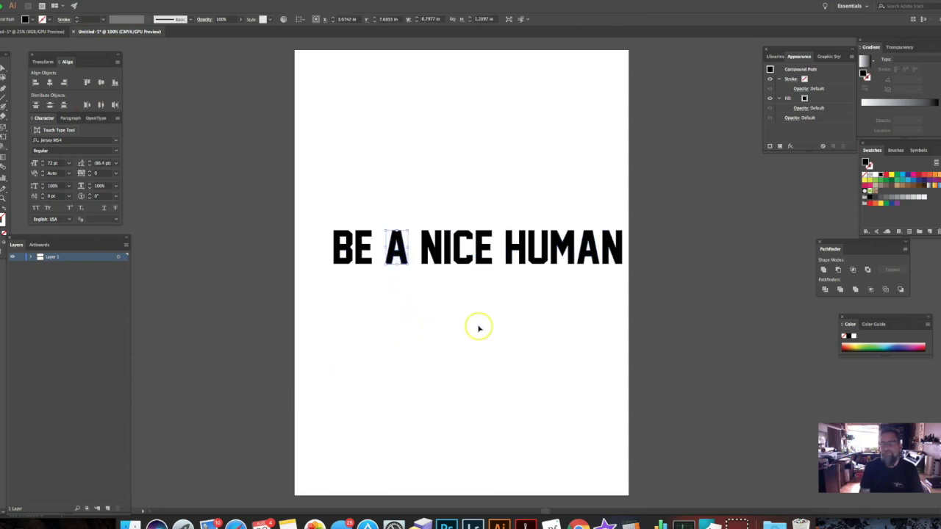
pyautogui.moveTo(410, 227); pyautogui.dragTo(397, 221)
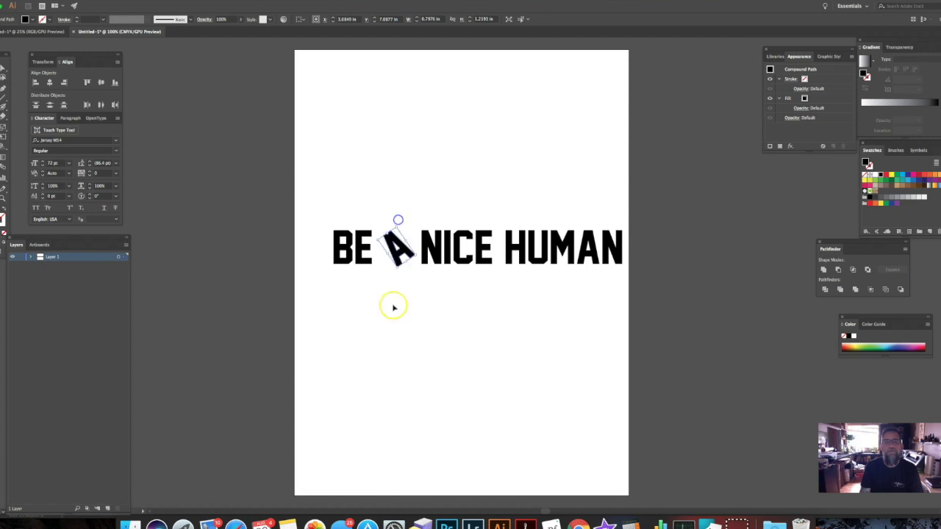
pyautogui.click(380, 318)
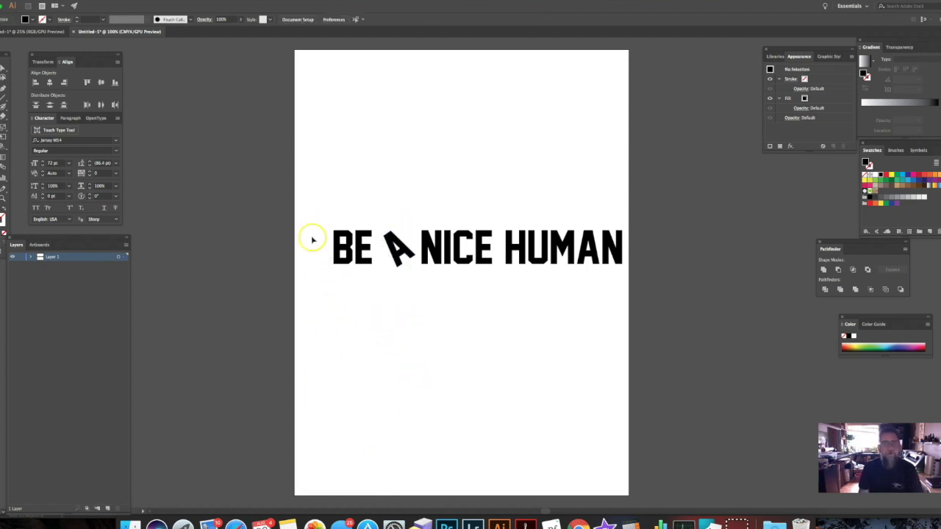
# - Undo the rotation, ungrouping and expansion, and move the live text to the top of the artboard
pyautogui.press('super+z')
pyautogui.press('super+z')
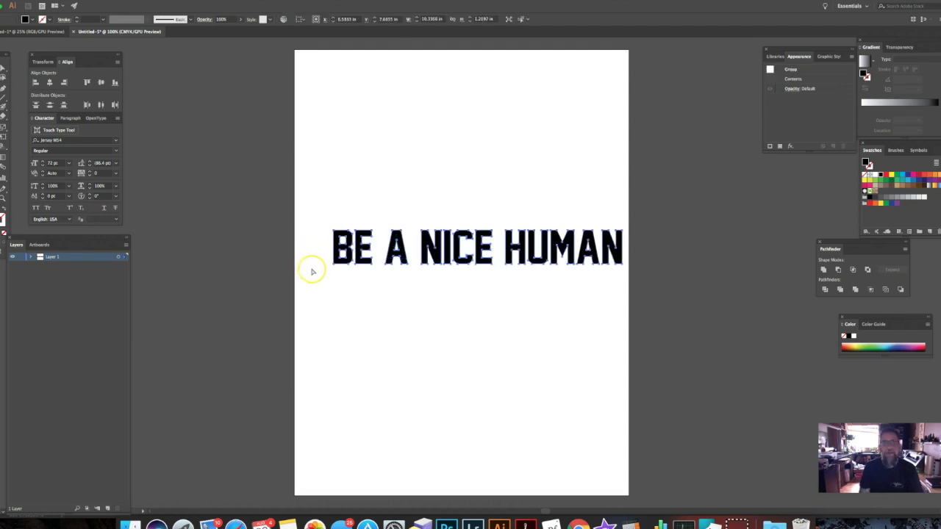
pyautogui.press('super+z')
pyautogui.moveTo(397, 250); pyautogui.dragTo(377, 95)
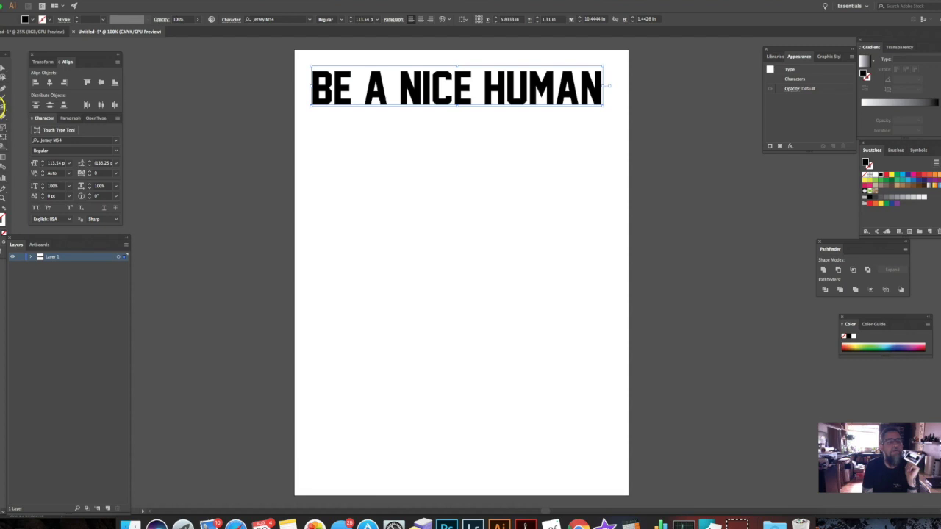
# - Try drawing a black ellipse about 7.7 in wide and 3 in high below the text, and undo it
pyautogui.moveTo(9, 108); pyautogui.dragTo(25, 125)
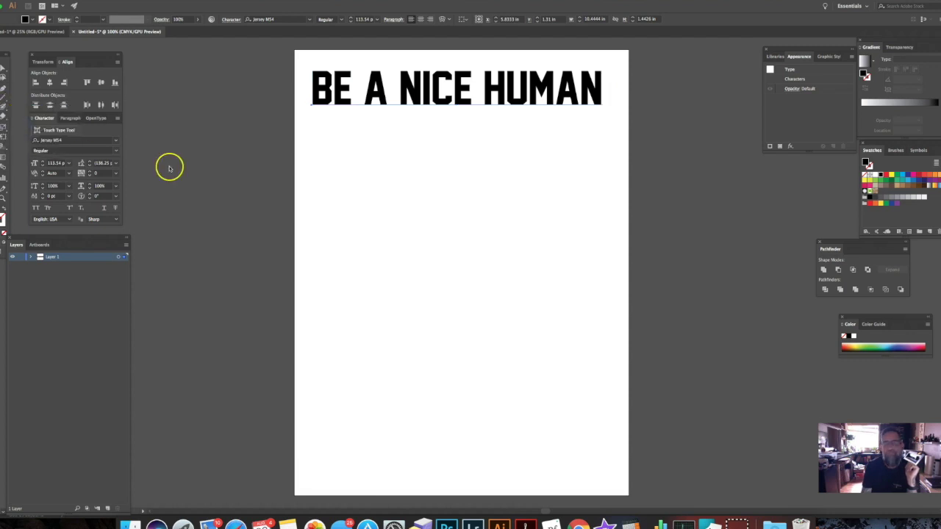
pyautogui.moveTo(380, 209); pyautogui.dragTo(597, 294)
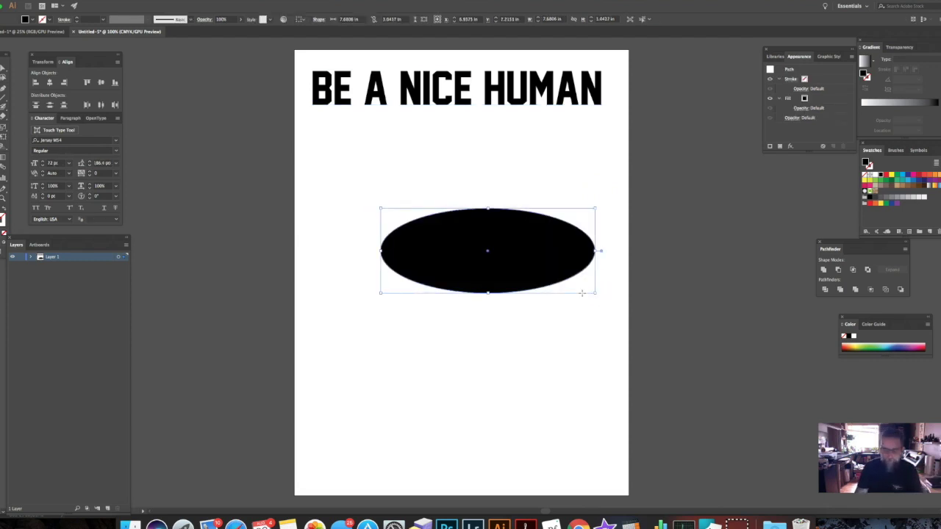
pyautogui.press('super+z')
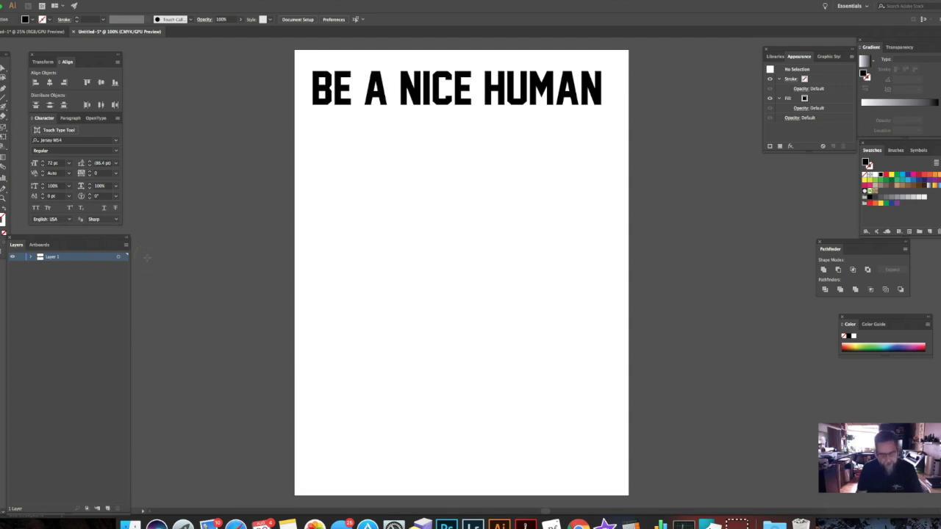
# - Draw a circle about 6.83 in across from its centre below the text, and give it no fill and a 1 pt black stroke
pyautogui.click(561, 297)
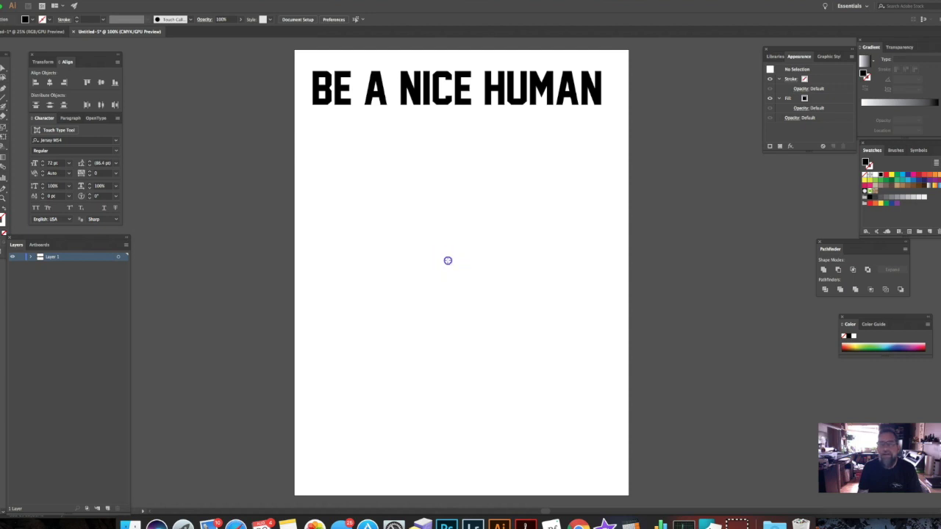
pyautogui.moveTo(454, 264); pyautogui.dragTo(542, 322)
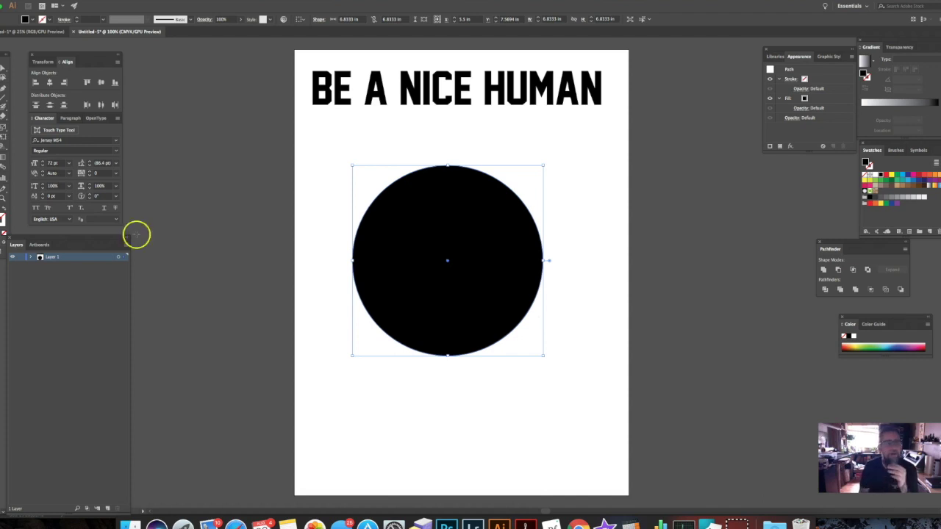
pyautogui.click(4, 211)
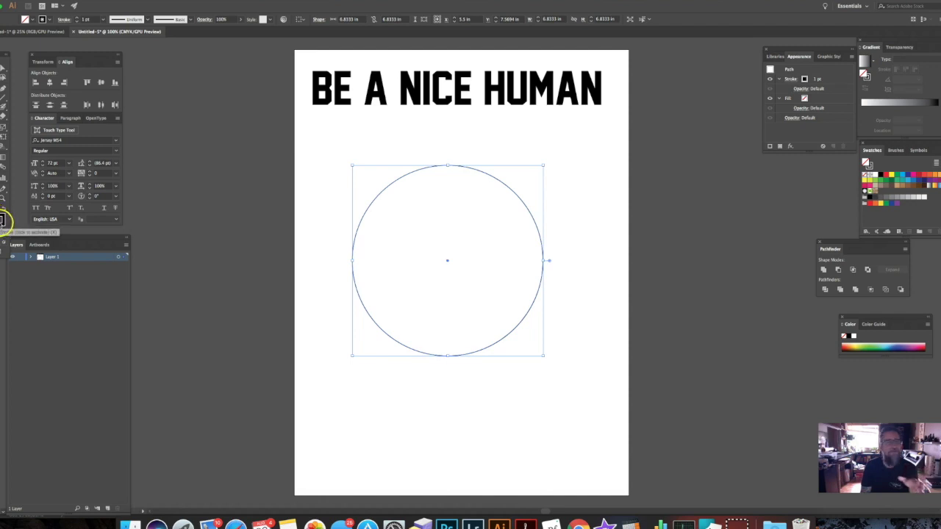
pyautogui.click(4, 219)
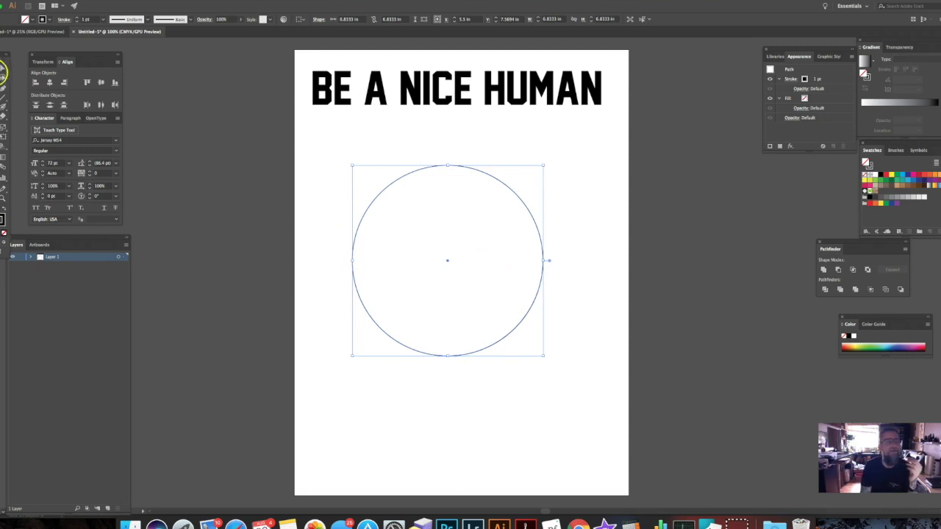
# - Move the circle partly off the artboard's left edge
pyautogui.click(2, 68)
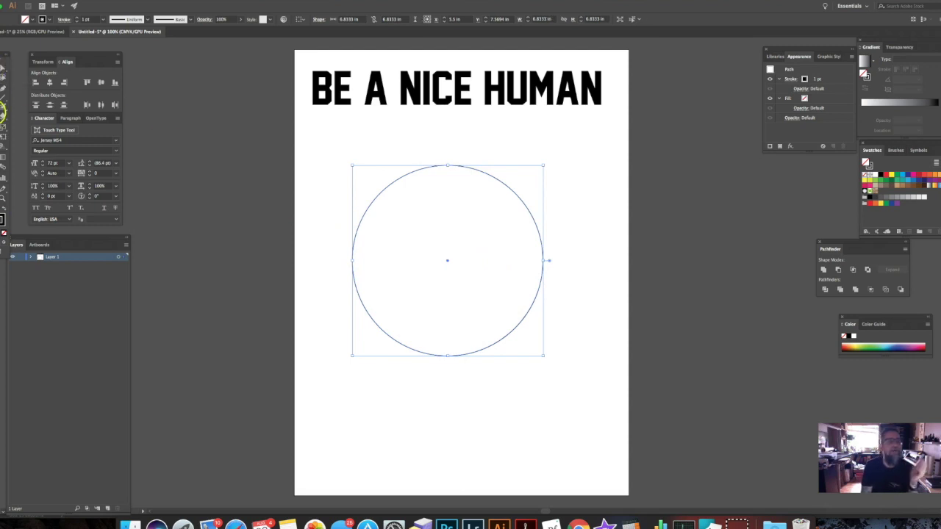
pyautogui.click(495, 321)
pyautogui.moveTo(500, 340)
pyautogui.mouseDown()
pyautogui.moveTo(508, 338)
pyautogui.moveTo(450, 381)
pyautogui.moveTo(542, 340)
pyautogui.moveTo(510, 348)
pyautogui.moveTo(509, 369)
pyautogui.moveTo(444, 343)
pyautogui.moveTo(333, 357)
pyautogui.moveTo(475, 185)
pyautogui.moveTo(428, 274)
pyautogui.moveTo(357, 355)
pyautogui.moveTo(311, 348)
pyautogui.mouseUp()
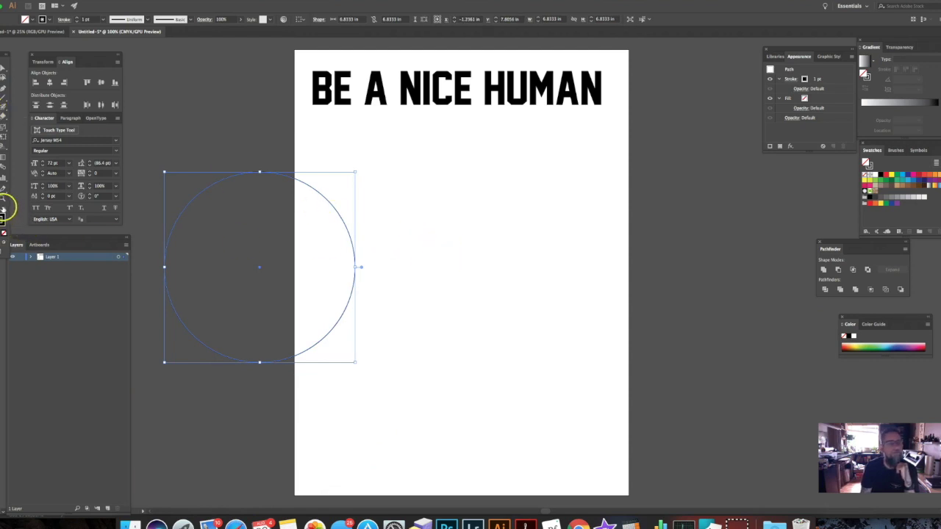
# - With a black fill and no stroke, draw a rectangle about 2.86 by 1.58 in near the middle of the artboard
pyautogui.click(209, 120)
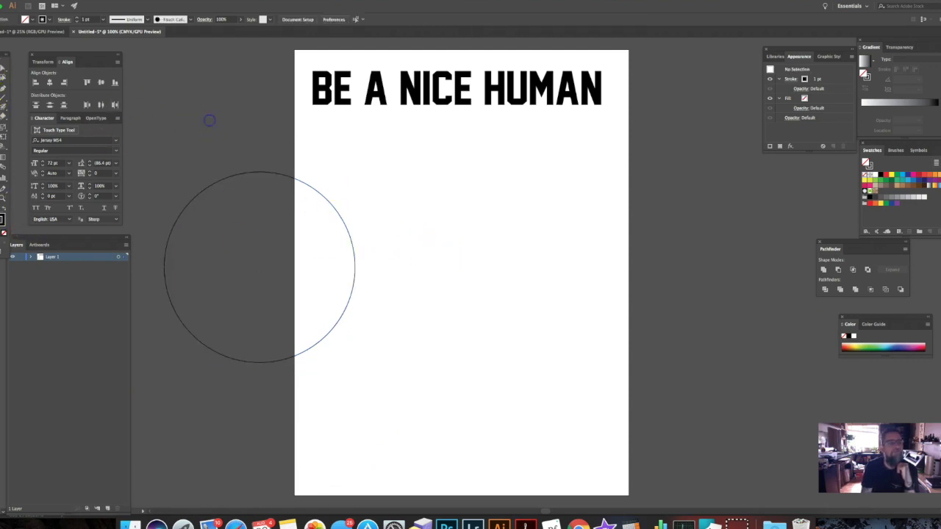
pyautogui.click(5, 208)
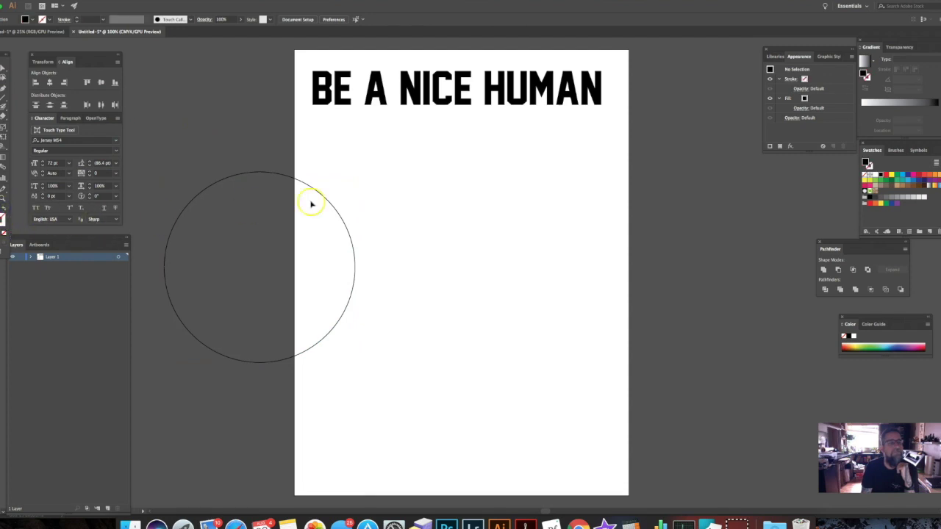
pyautogui.click(3, 107)
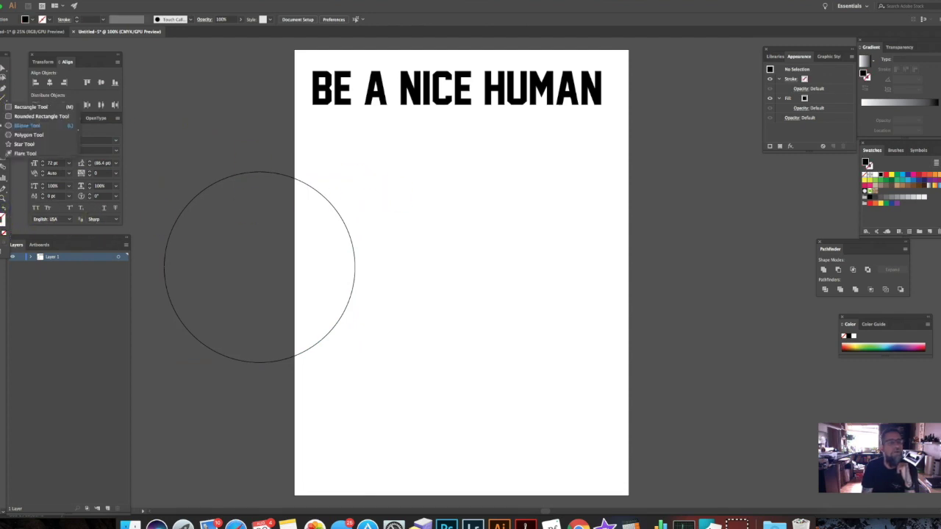
pyautogui.click(8, 107)
pyautogui.moveTo(416, 244); pyautogui.dragTo(496, 287)
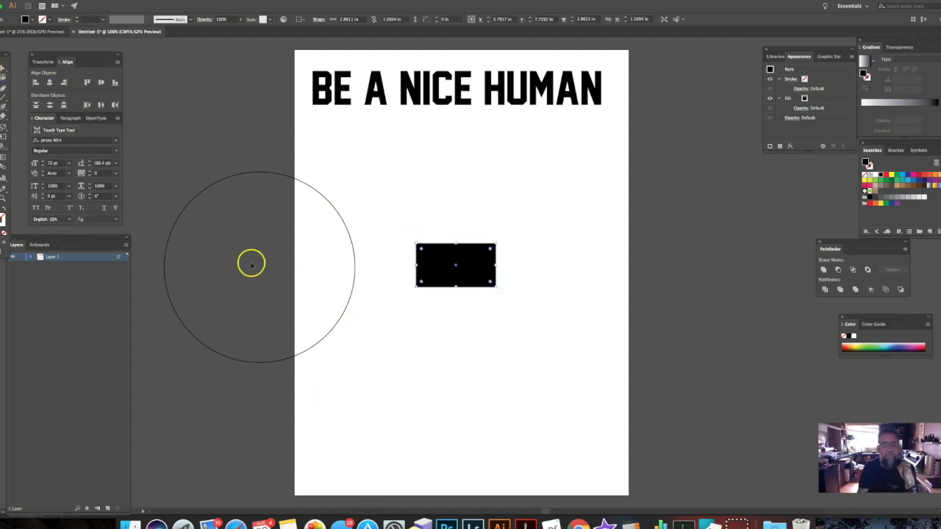
# - Move the circle around the black rectangle and align both shapes on their horizontal centres
pyautogui.moveTo(185, 206)
pyautogui.mouseDown()
pyautogui.moveTo(242, 187)
pyautogui.moveTo(376, 208)
pyautogui.moveTo(391, 223)
pyautogui.mouseUp()
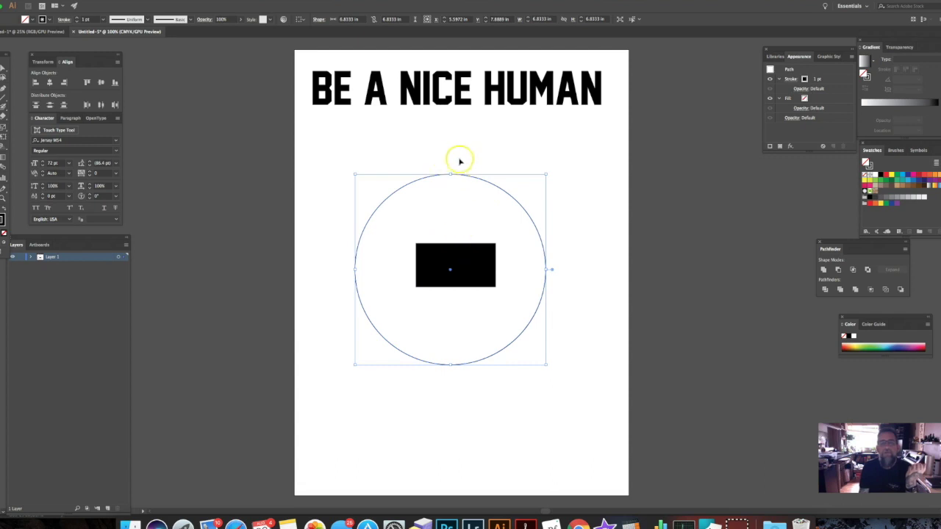
pyautogui.moveTo(426, 151); pyautogui.dragTo(506, 371)
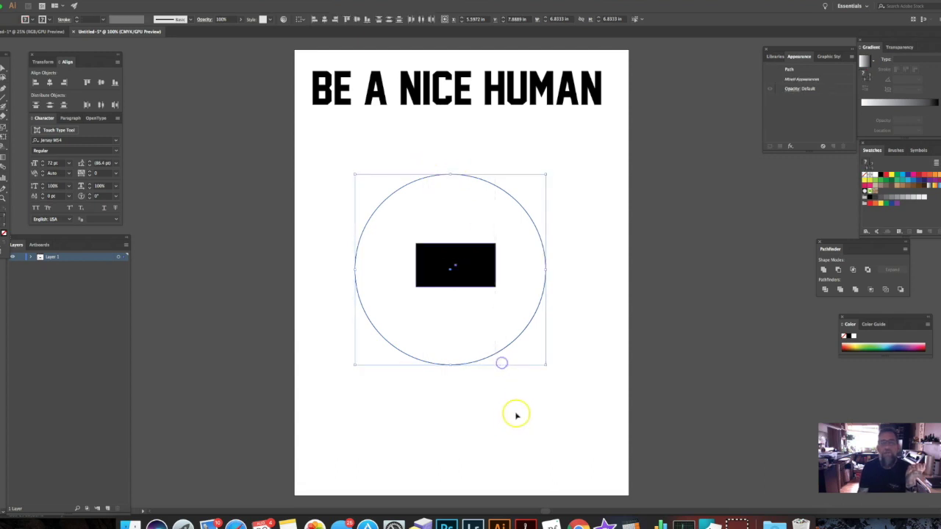
pyautogui.click(325, 22)
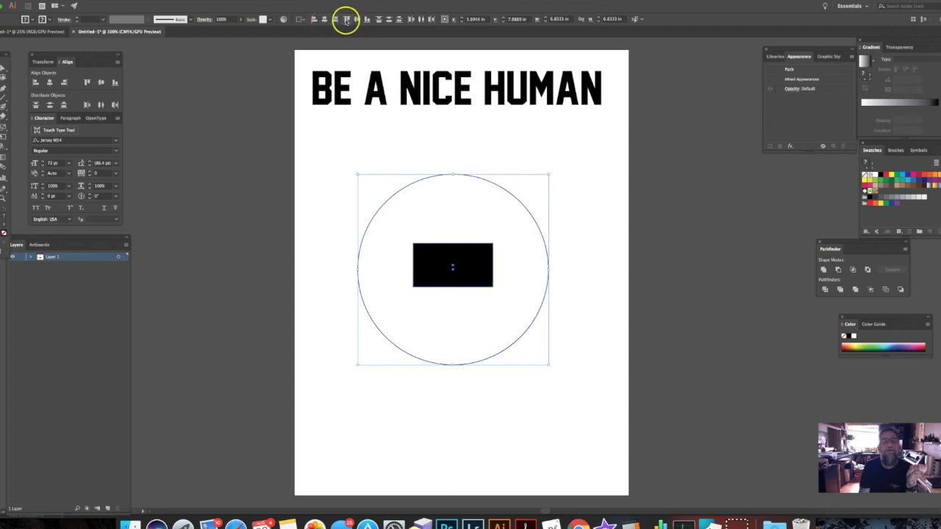
# - Align the circle and the black rectangle on their vertical centres and deselect them
pyautogui.click(357, 21)
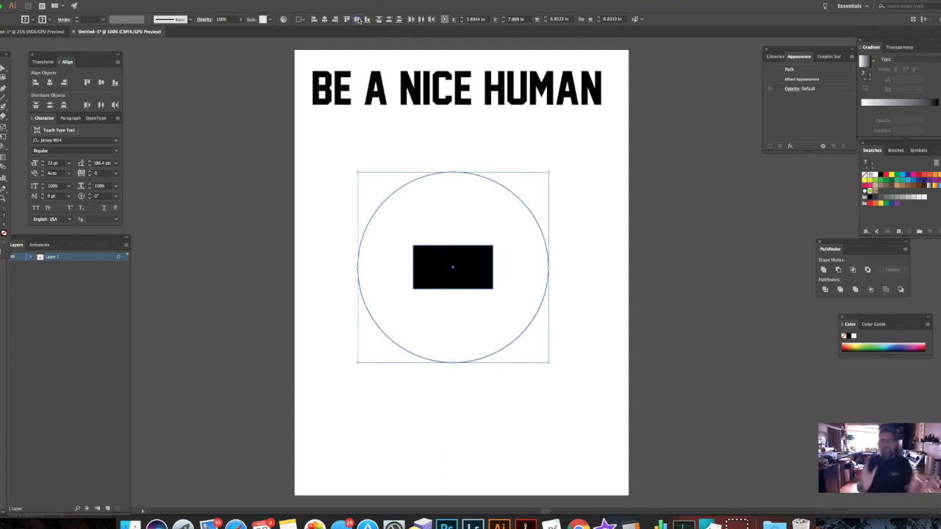
pyautogui.click(412, 153)
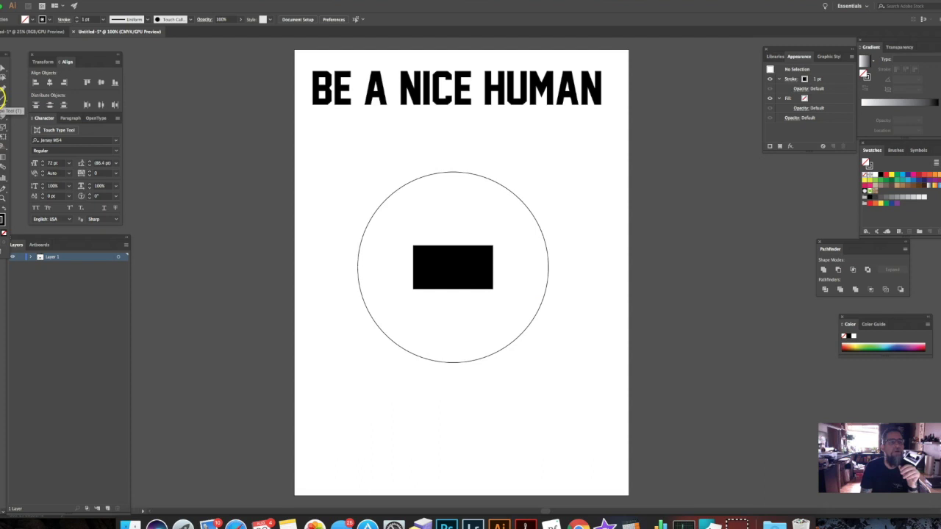
# - Place type on a path along the circle, starting near its top, with the text "BE A NICE HUMAN"
pyautogui.click(2, 95)
pyautogui.click(25, 118)
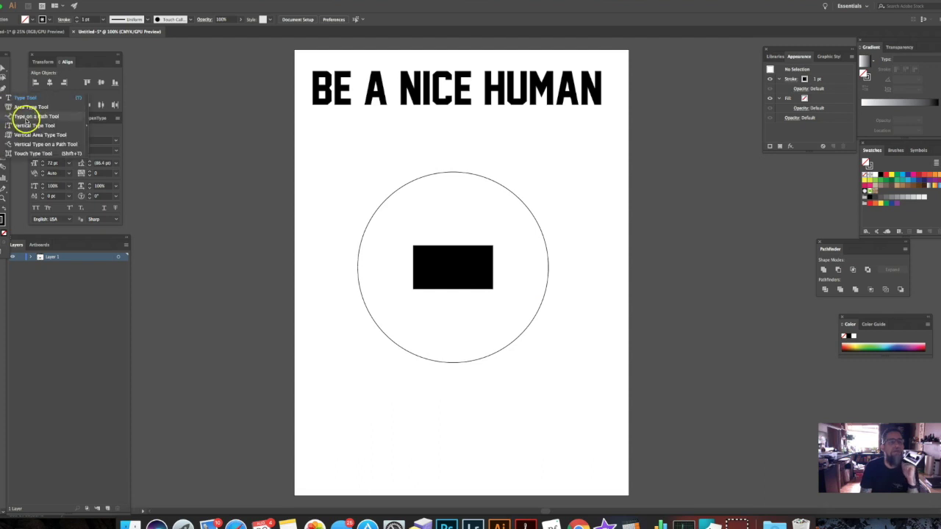
pyautogui.click(4, 126)
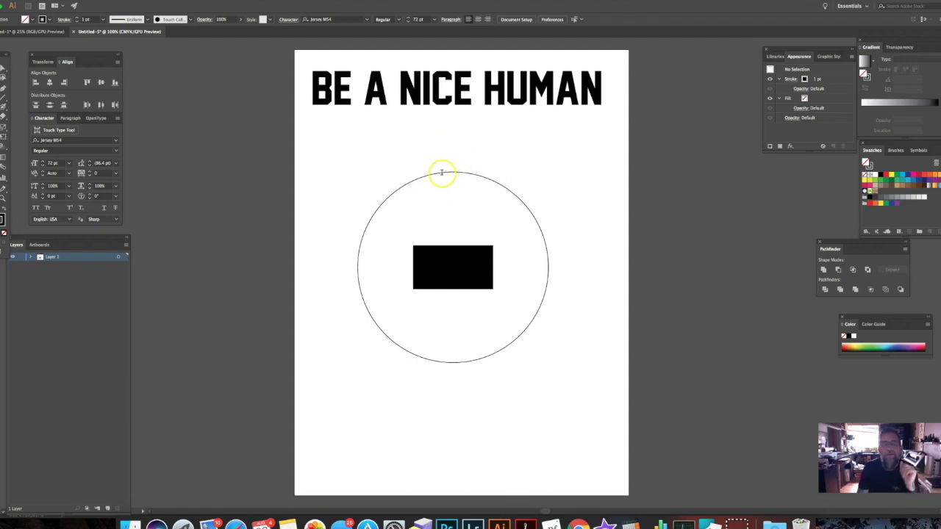
pyautogui.click(441, 172)
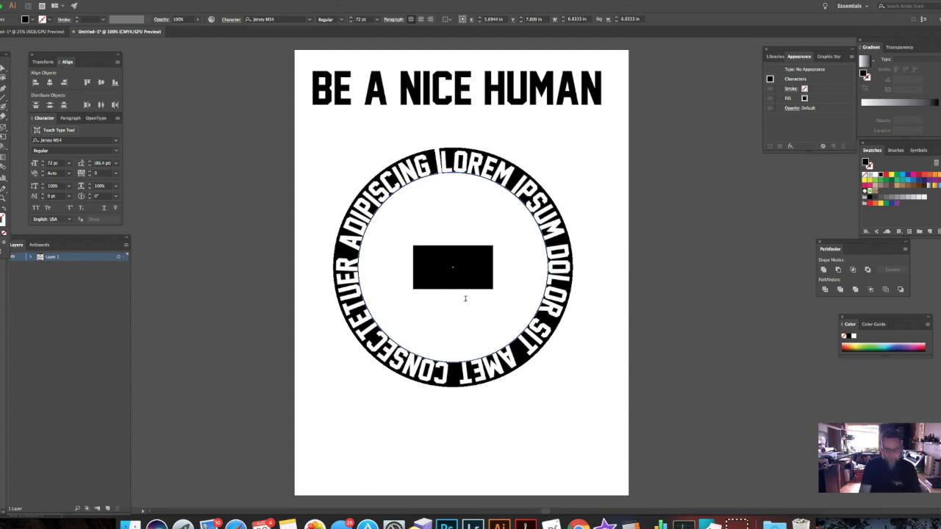
pyautogui.write('BE')
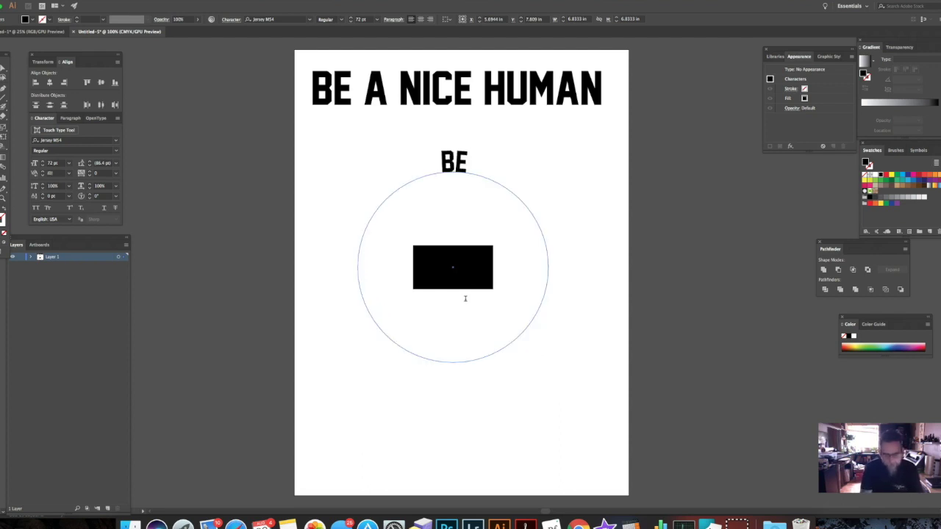
pyautogui.write(' A NICE HUMAN')
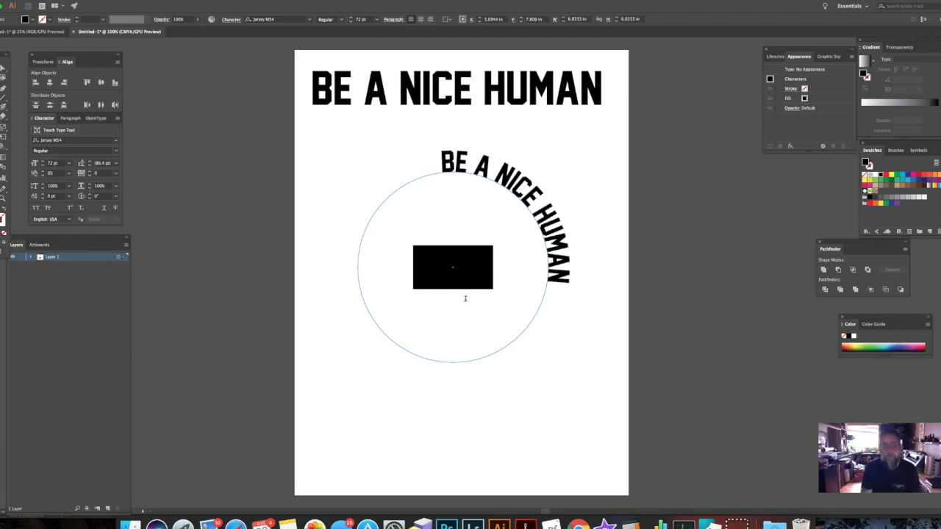
pyautogui.press('Escape')
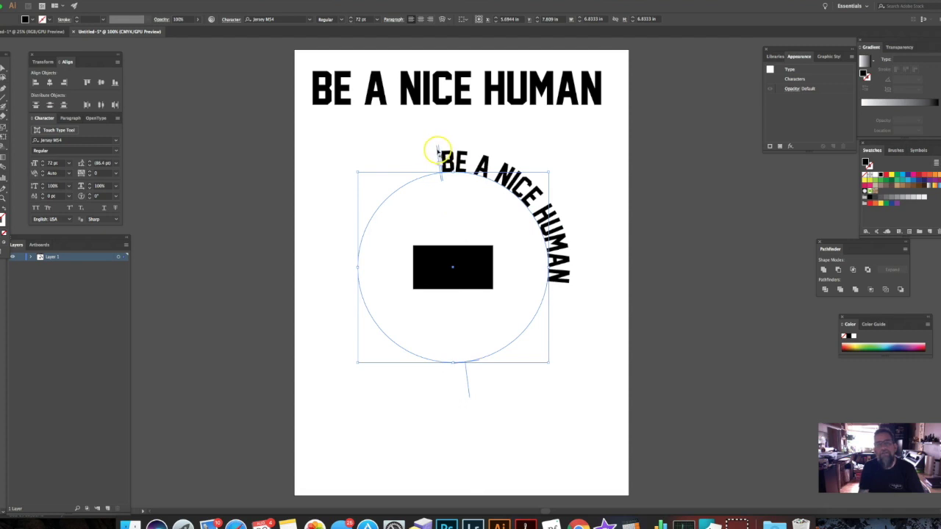
# - Set the path text's start and end brackets at the circle's left and right side points and centre-align the text between them
pyautogui.moveTo(436, 151); pyautogui.dragTo(433, 152)
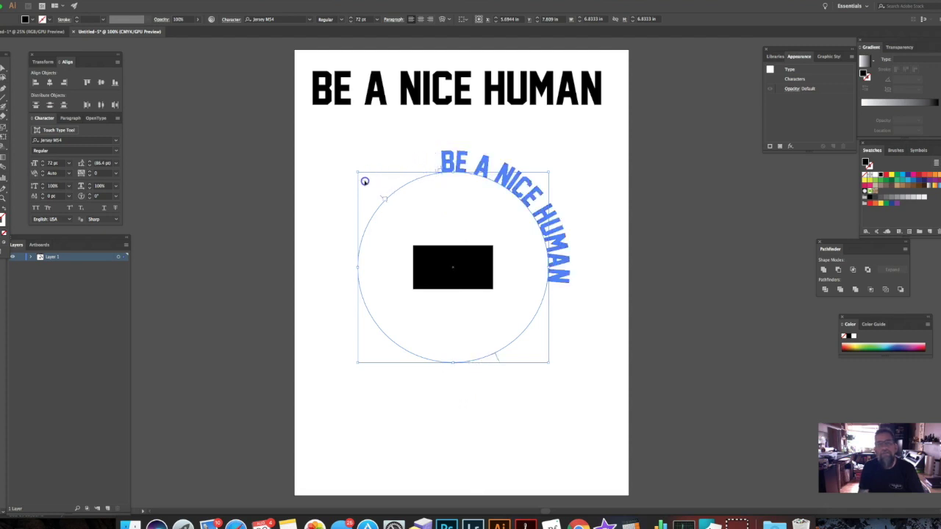
pyautogui.moveTo(327, 281); pyautogui.dragTo(585, 267)
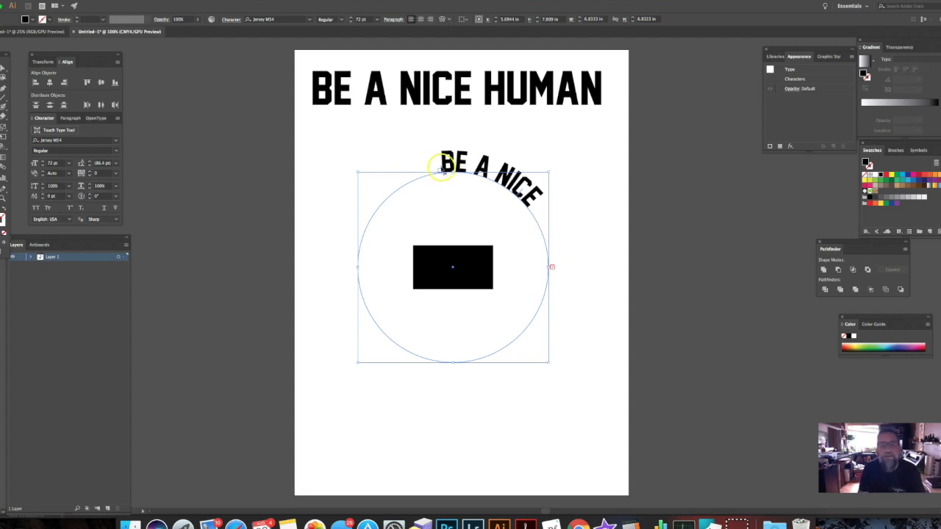
pyautogui.moveTo(441, 167); pyautogui.dragTo(353, 267)
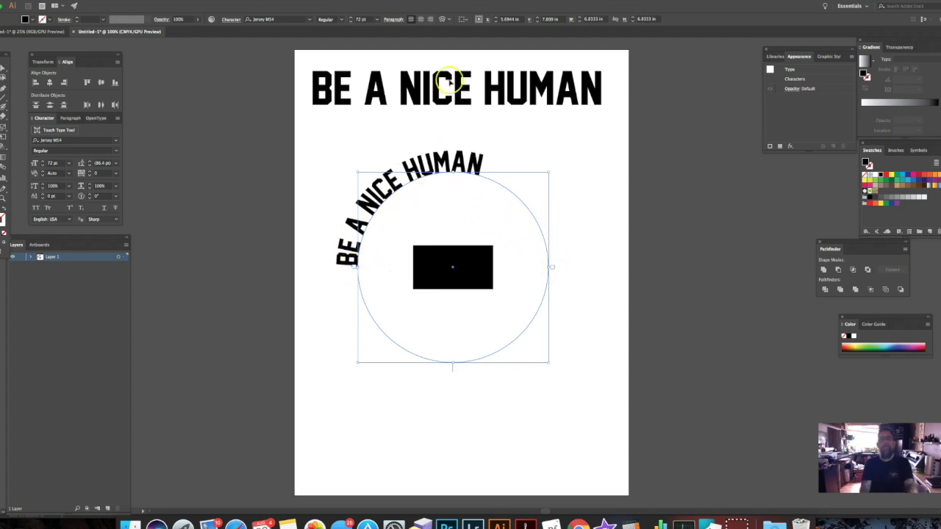
pyautogui.click(421, 19)
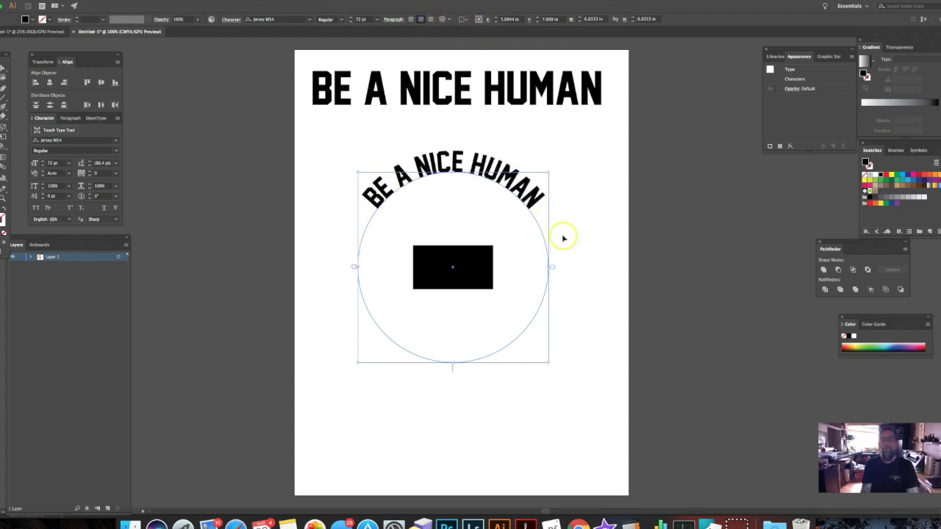
pyautogui.click(261, 287)
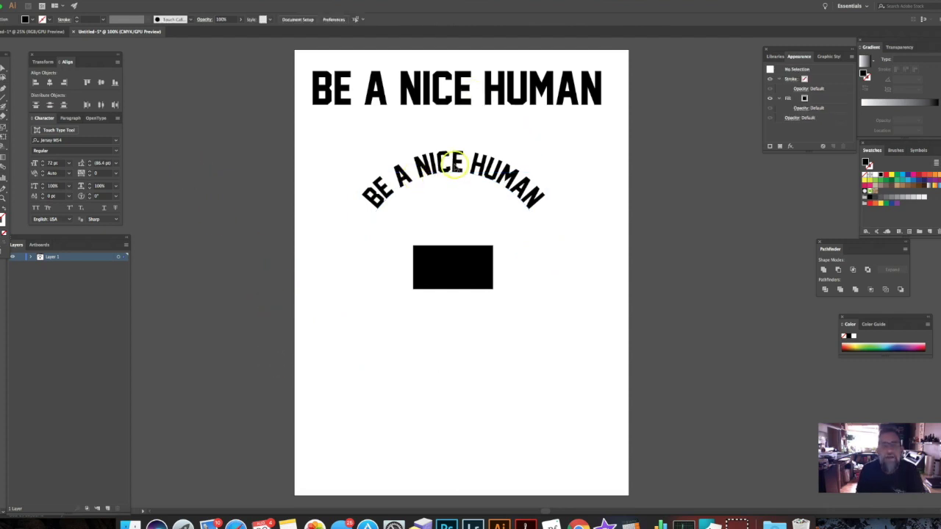
# - Add the word "PLEASE" to the end of the curved "BE A NICE HUMAN" text
pyautogui.click(452, 163)
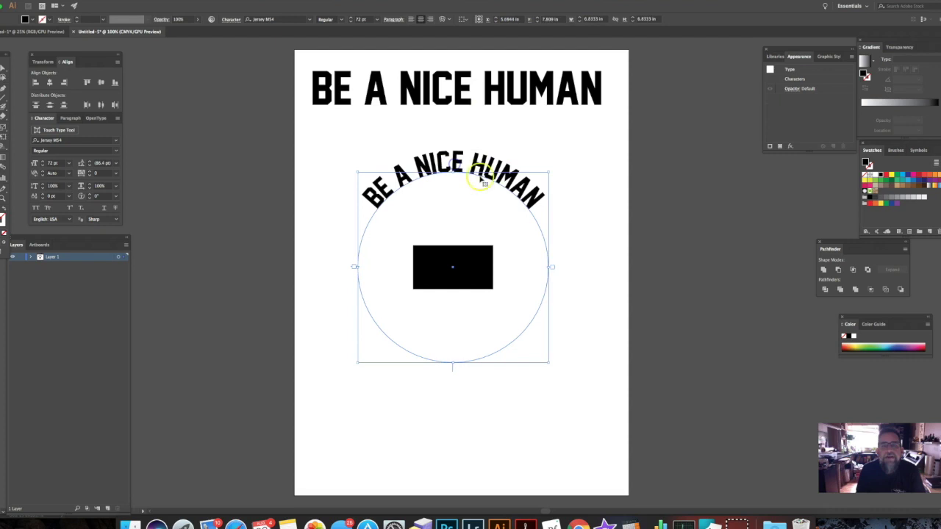
pyautogui.doubleClick(535, 205)
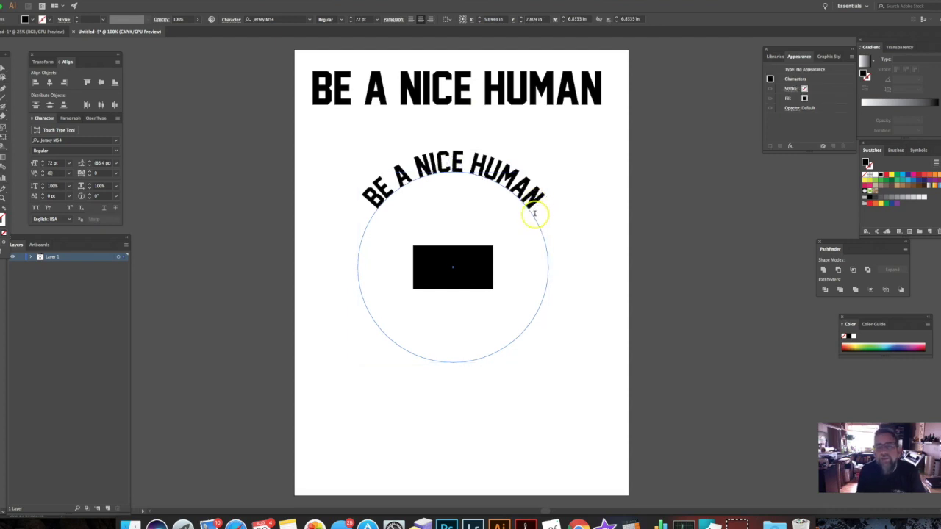
pyautogui.write('P')
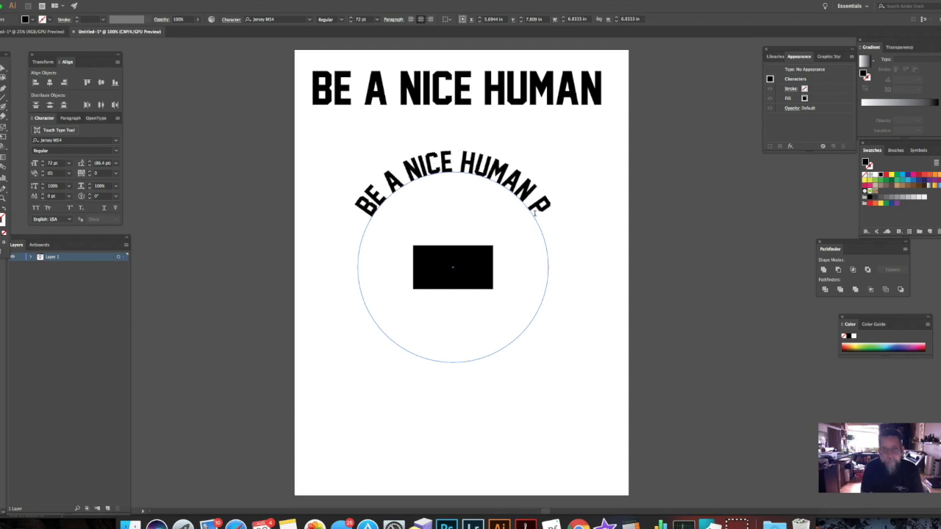
pyautogui.write('LEASE')
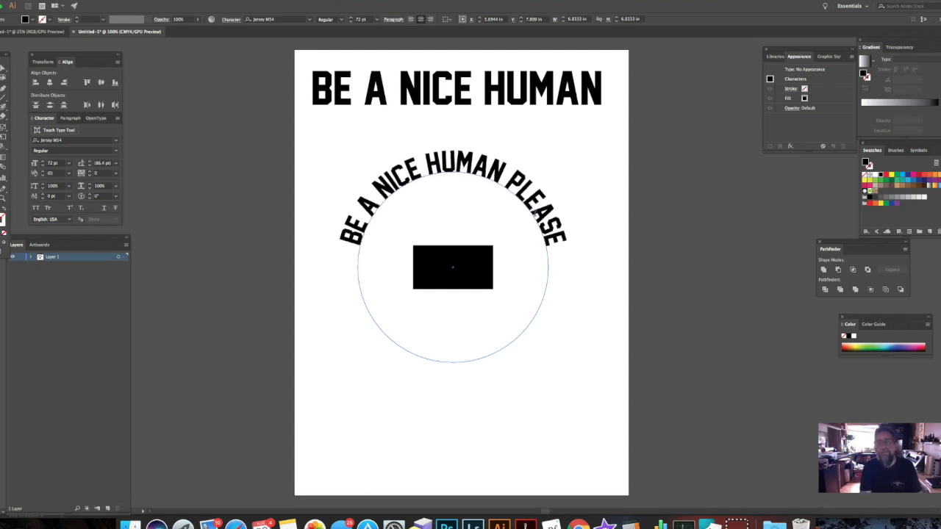
pyautogui.click(4, 67)
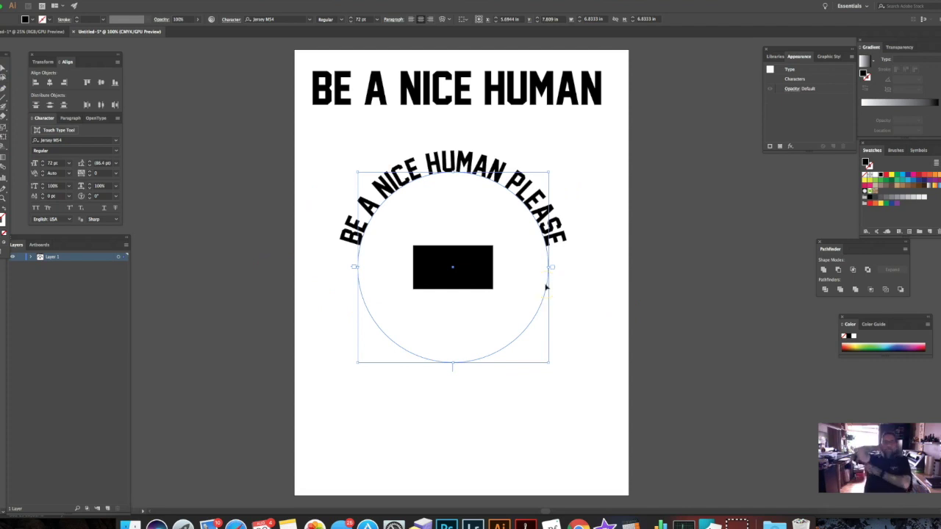
pyautogui.click(605, 383)
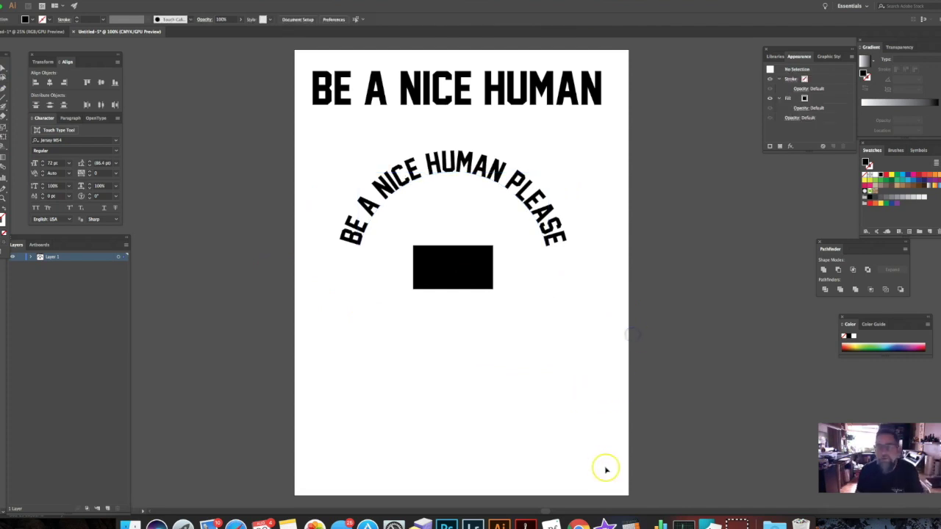
# - In the curved text's Type on a Path options, set Align to Path to Center with the preview on, and apply it
pyautogui.click(385, 191)
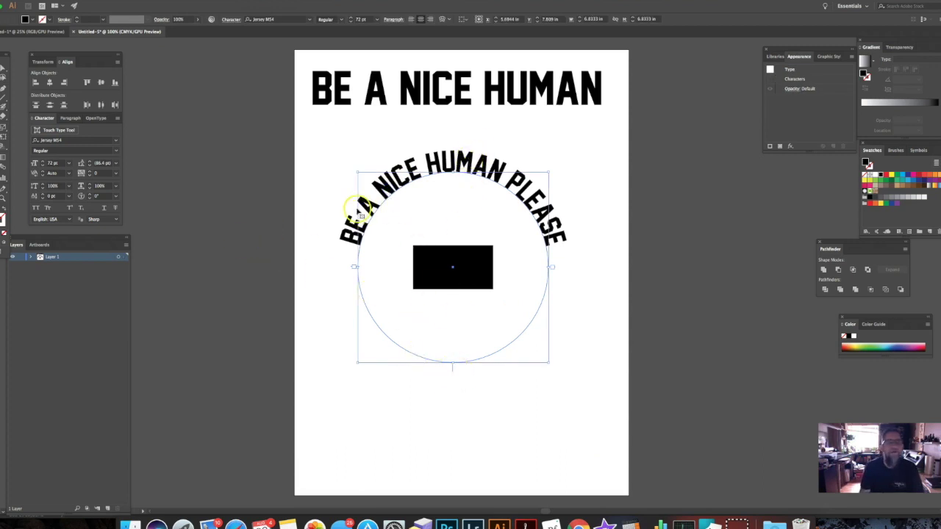
pyautogui.click(115, 9)
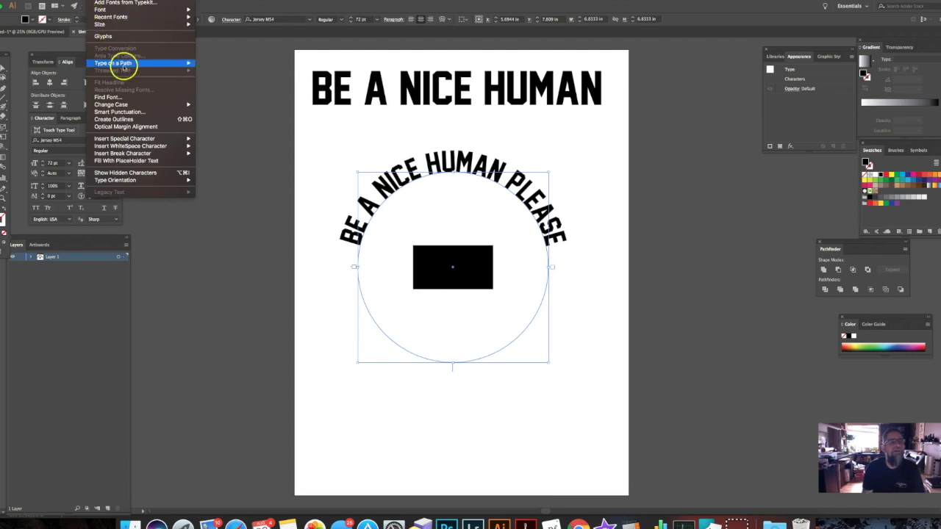
pyautogui.moveTo(123, 65)
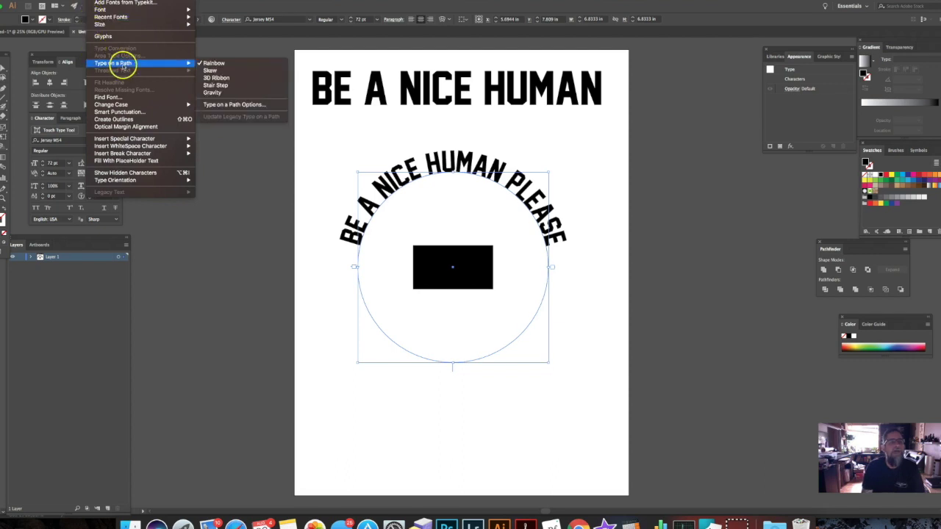
pyautogui.click(240, 107)
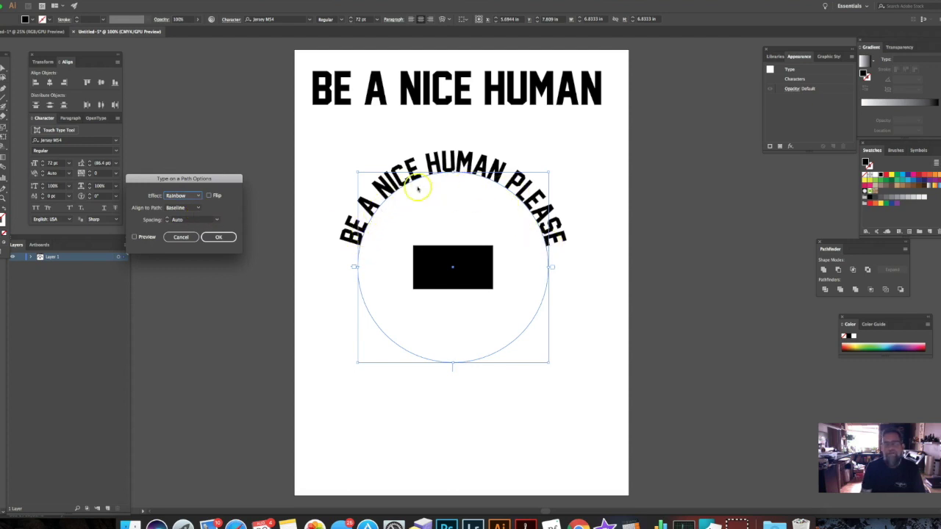
pyautogui.click(198, 210)
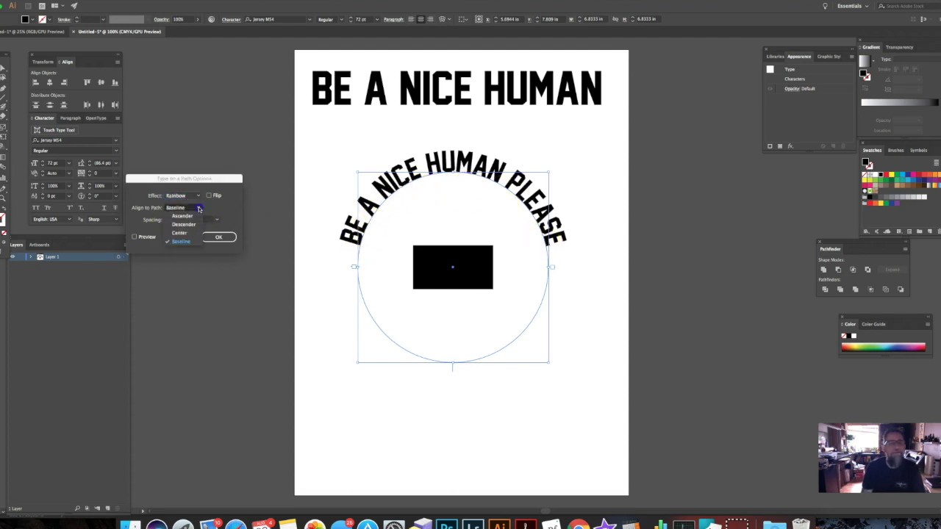
pyautogui.click(184, 233)
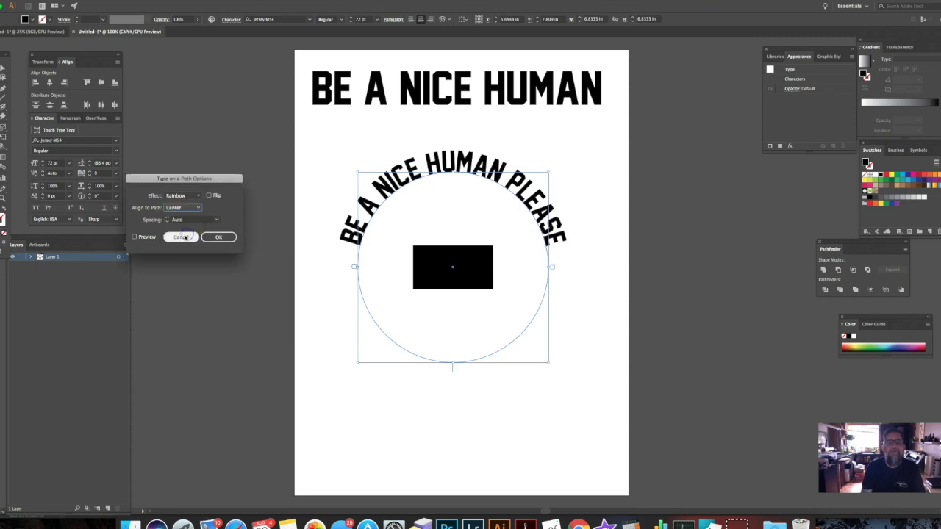
pyautogui.click(137, 236)
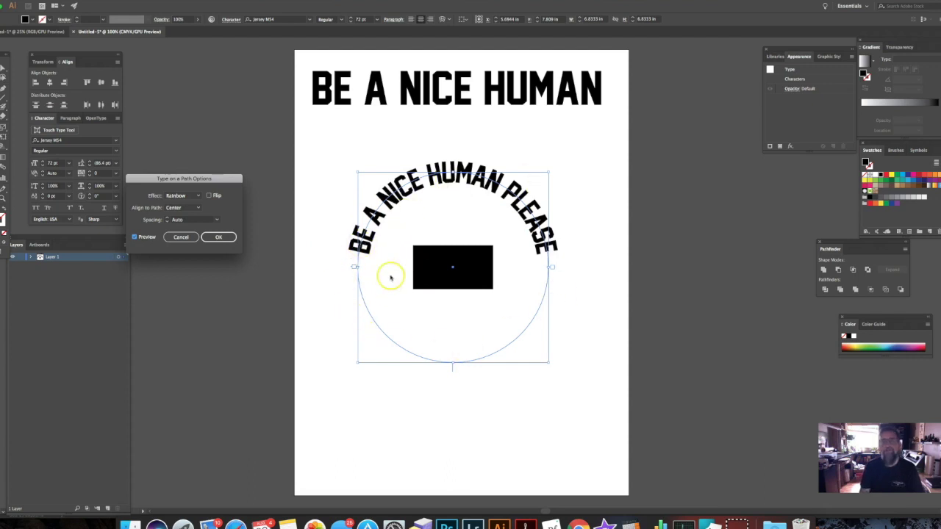
pyautogui.click(218, 237)
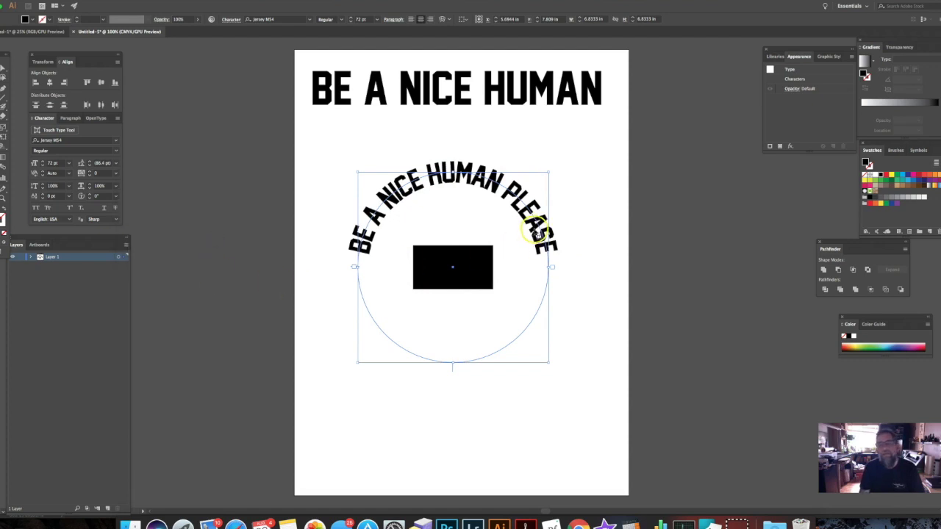
# - Duplicate the curved text and place the copy beyond the artboard's right edge, roughly level with the original
pyautogui.press('a')
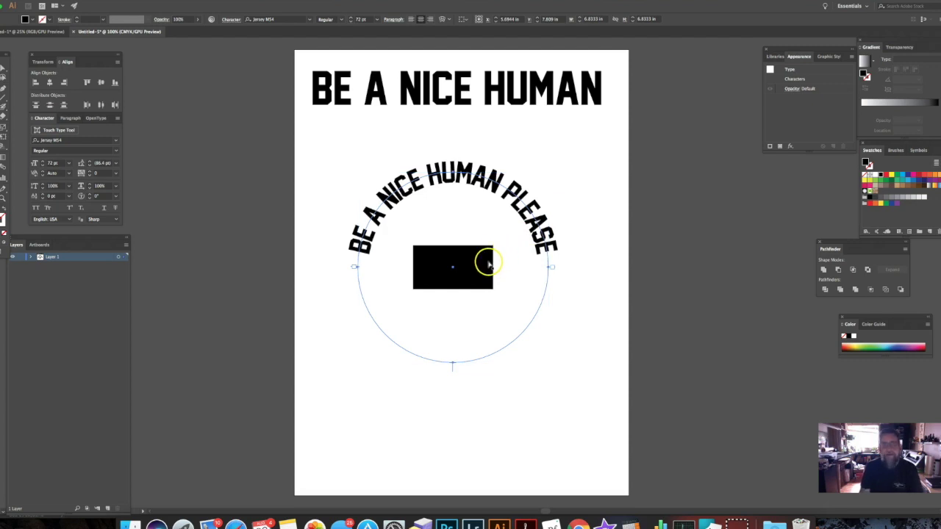
pyautogui.hotkey('ctrl', 'v')
pyautogui.moveTo(382, 234); pyautogui.dragTo(601, 336)
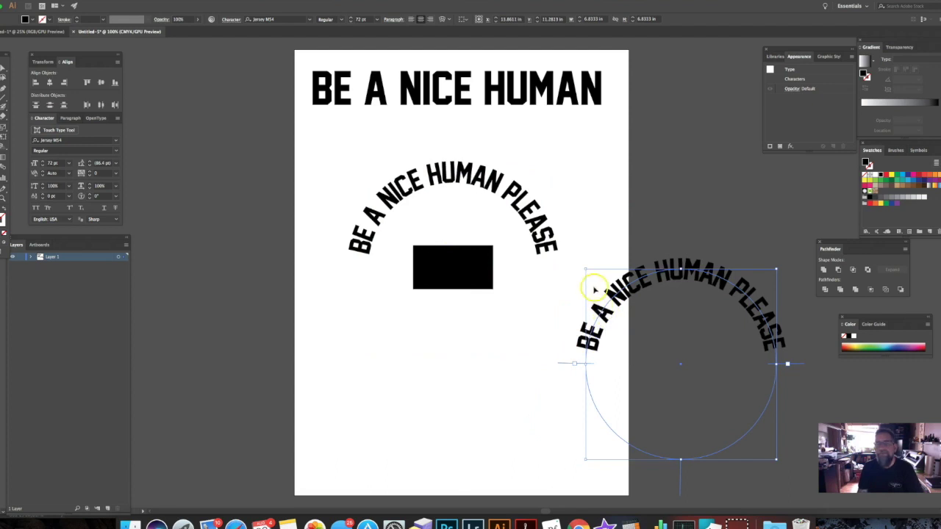
pyautogui.moveTo(541, 300); pyautogui.dragTo(295, 299)
pyautogui.moveTo(419, 286); pyautogui.dragTo(491, 183)
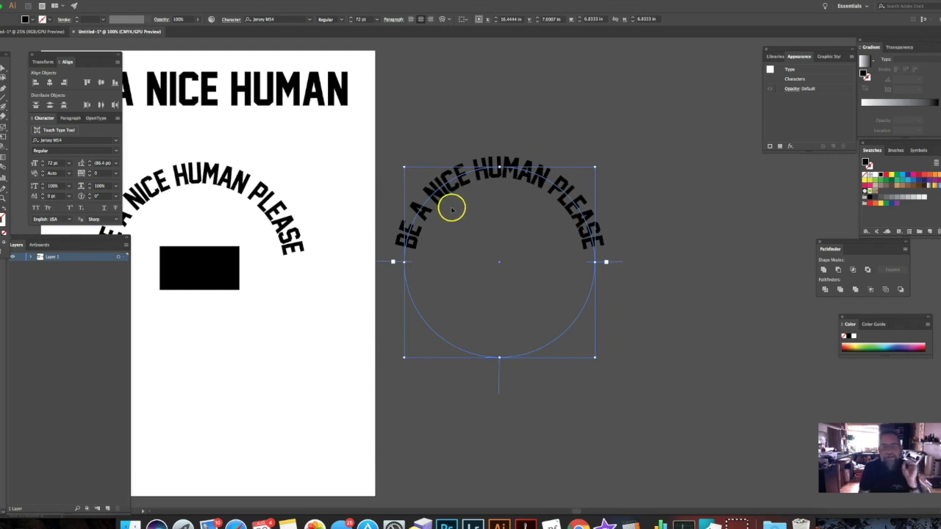
# - Replace the copied curved text with "THNK YOU" and flip it across the path so it reads upright along the circle's bottom
pyautogui.tripleClick(414, 238)
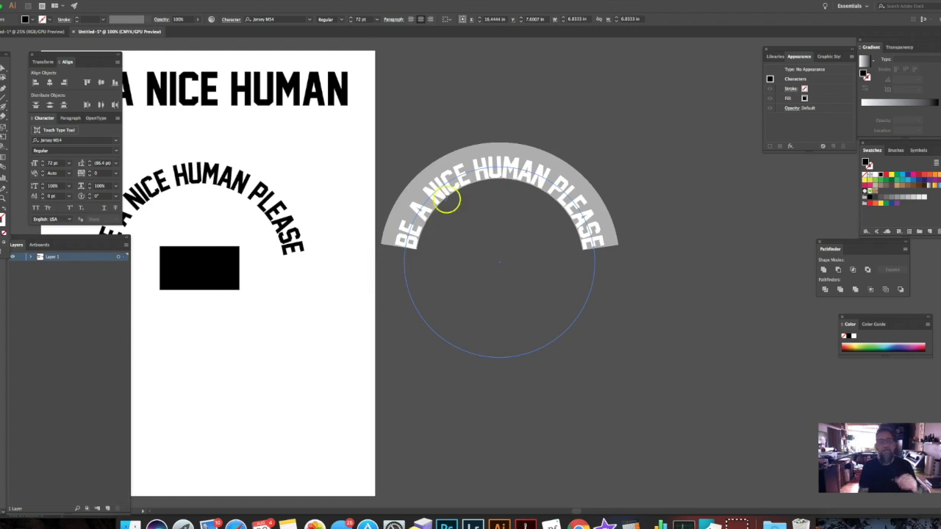
pyautogui.write('THNK')
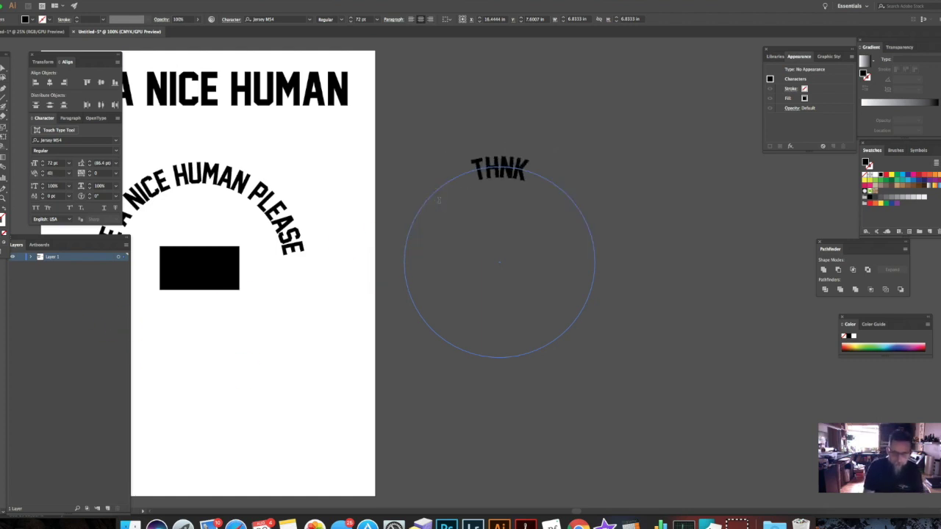
pyautogui.write(' YOU')
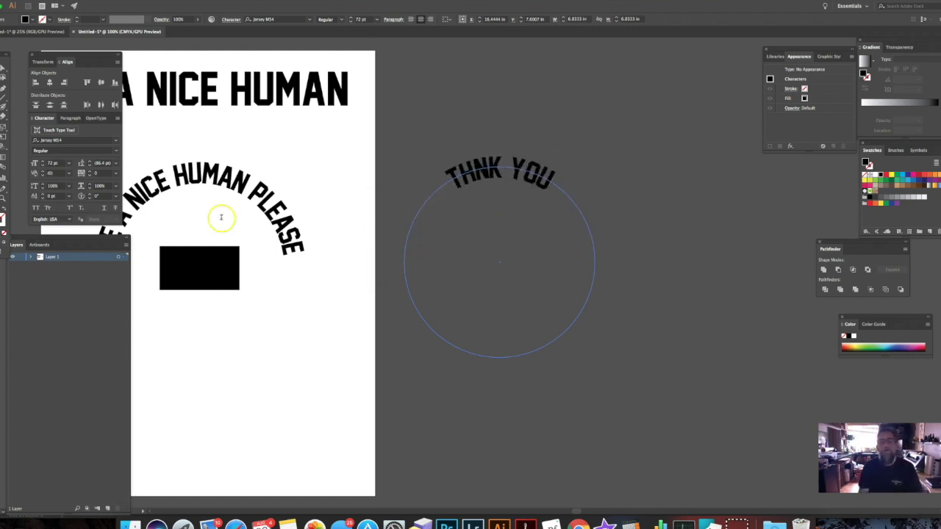
pyautogui.press('Escape')
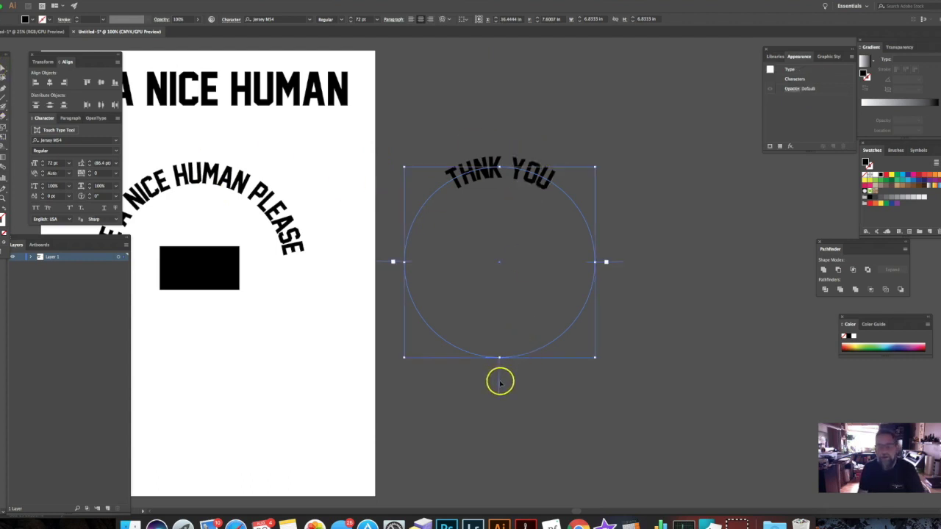
pyautogui.moveTo(500, 384); pyautogui.dragTo(499, 353)
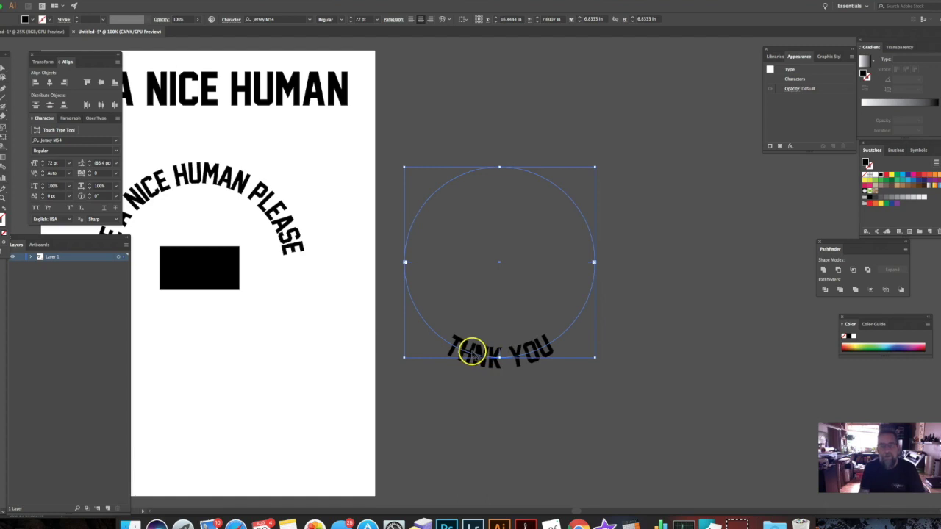
# - Insert an "A" into the curved "THNK YOU" text so that it reads "THANK YOU"
pyautogui.doubleClick(474, 353)
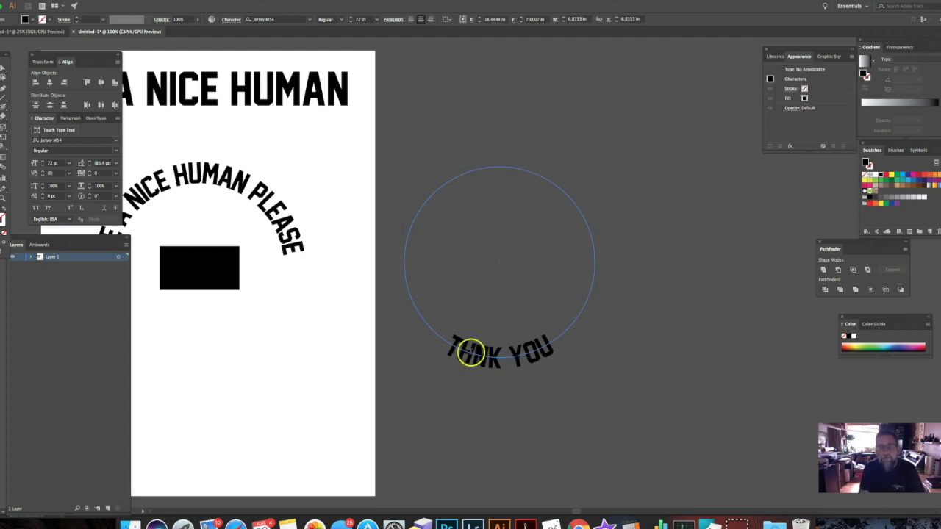
pyautogui.write('A')
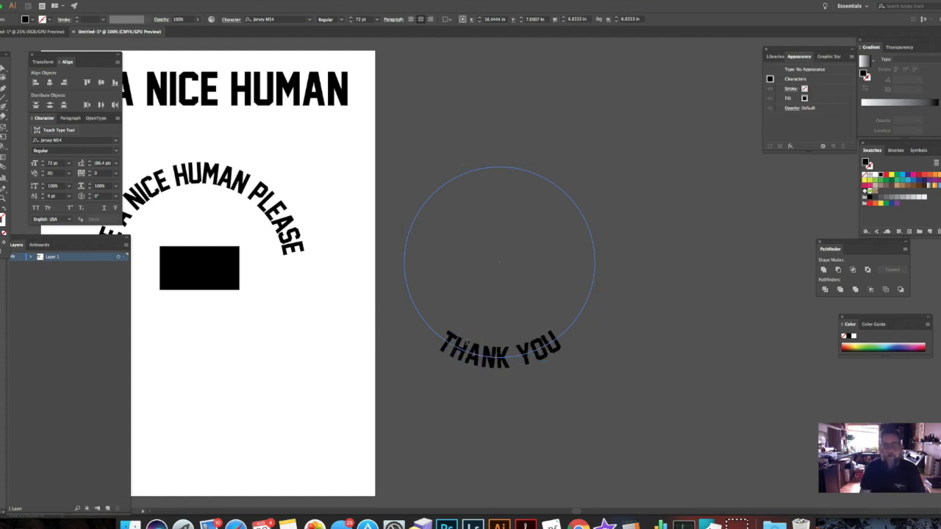
pyautogui.click(3, 65)
# - Move the "THANK YOU" circle onto the "BE A NICE HUMAN PLEASE" circle and align their centers horizontally and vertically
pyautogui.press('space')
pyautogui.moveTo(379, 390); pyautogui.dragTo(556, 360)
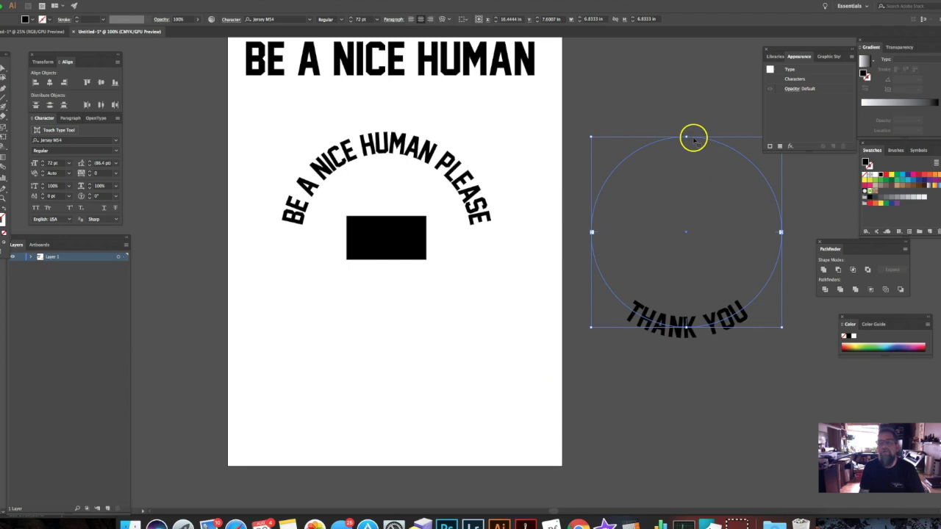
pyautogui.moveTo(713, 141); pyautogui.dragTo(471, 192)
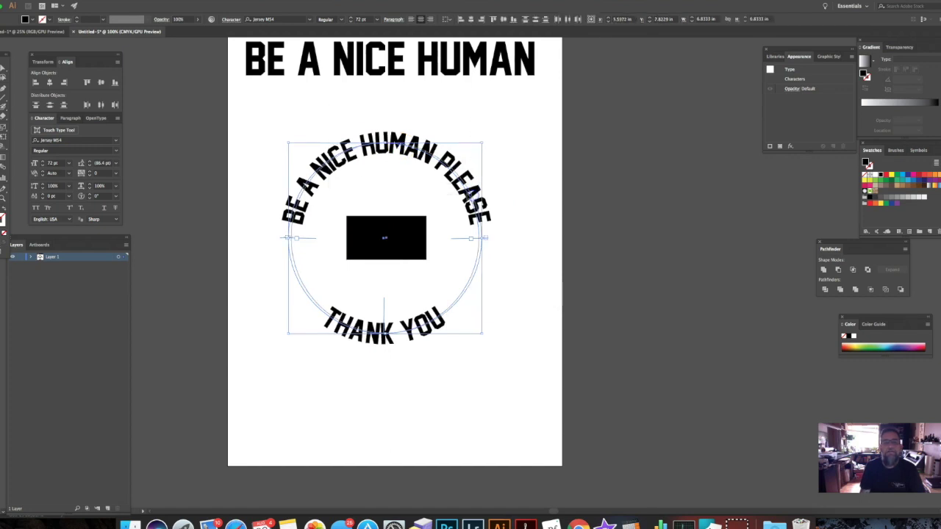
pyautogui.click(472, 21)
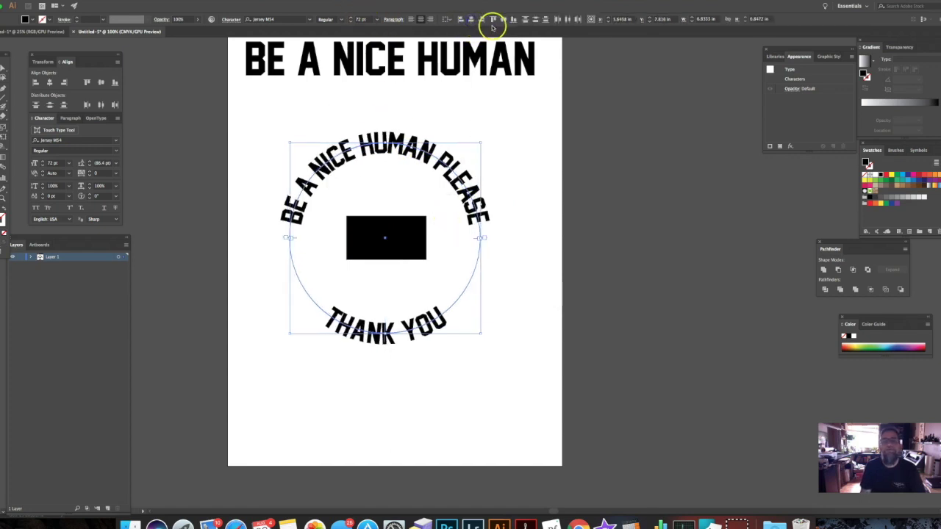
pyautogui.click(504, 20)
pyautogui.click(598, 253)
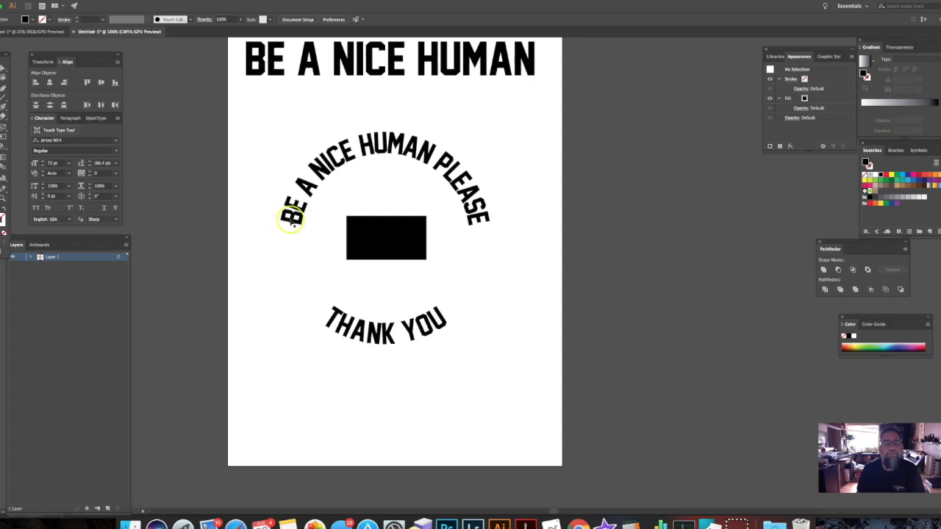
# - Group the two curved texts and shift the group slightly to the right
pyautogui.click(319, 301)
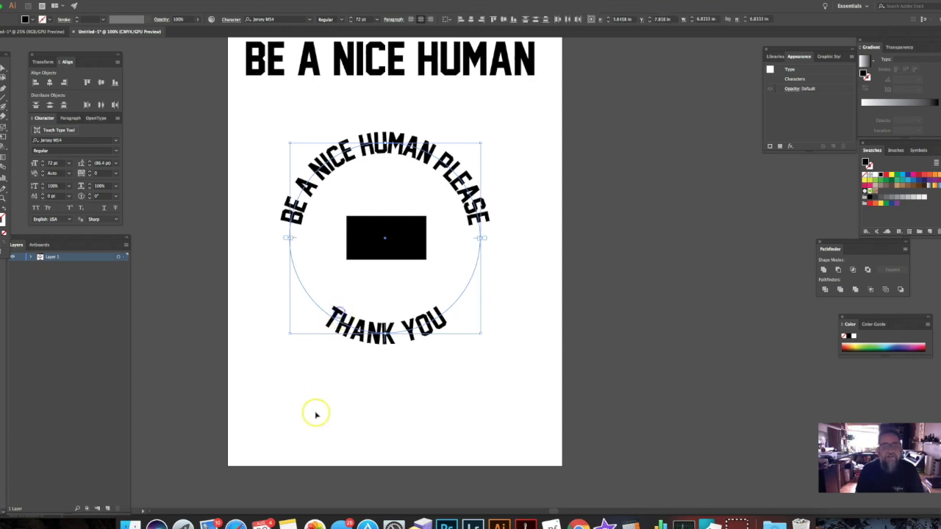
pyautogui.press('super+g')
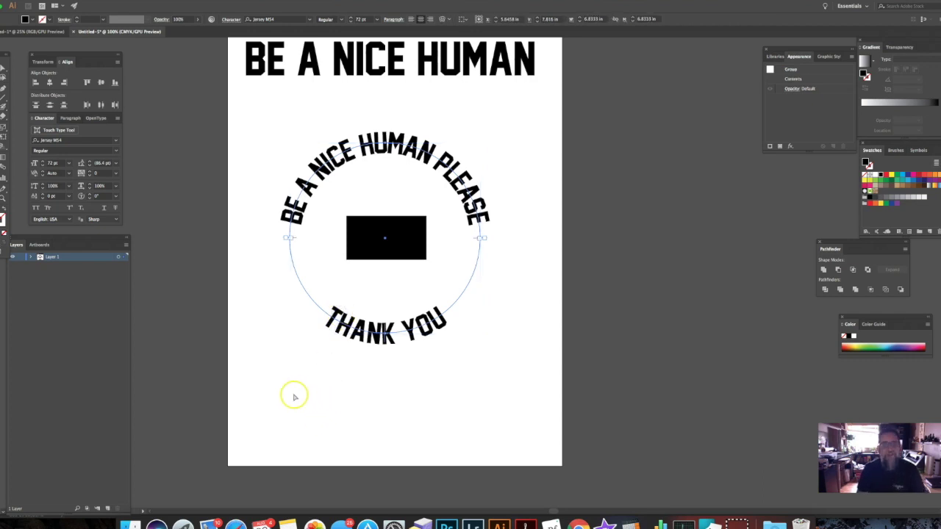
pyautogui.click(527, 162)
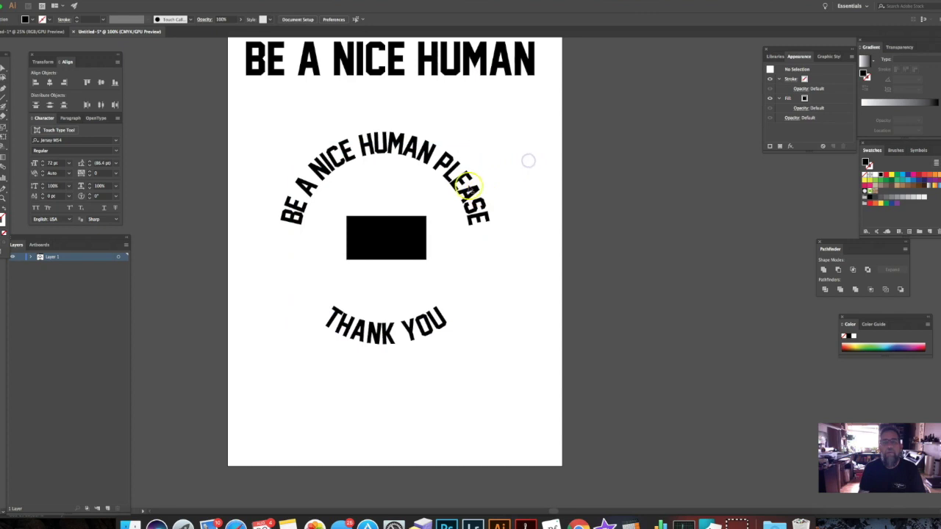
pyautogui.moveTo(460, 181); pyautogui.dragTo(480, 191)
# - Inside the group, change the font of the curved "BE A NICE HUMAN PLEASE" text to iNked God and leave isolation mode
pyautogui.doubleClick(408, 141)
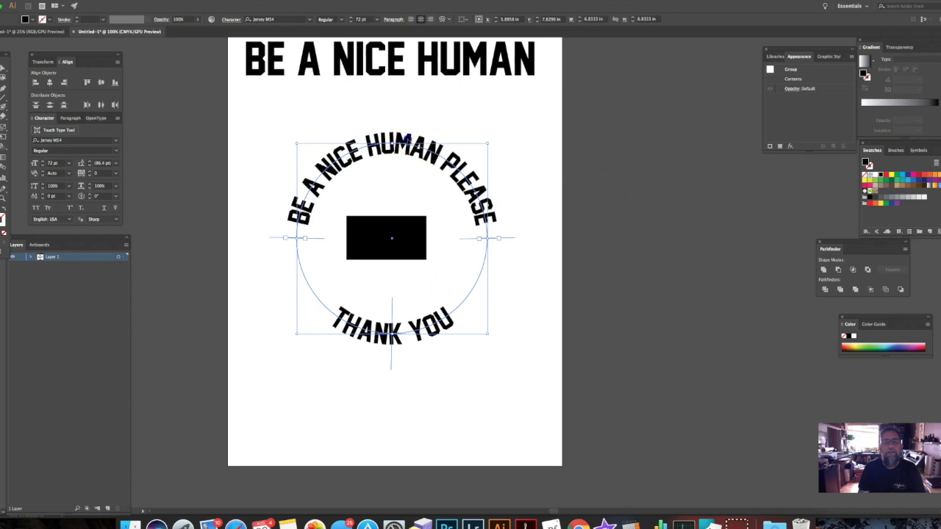
pyautogui.click(407, 139)
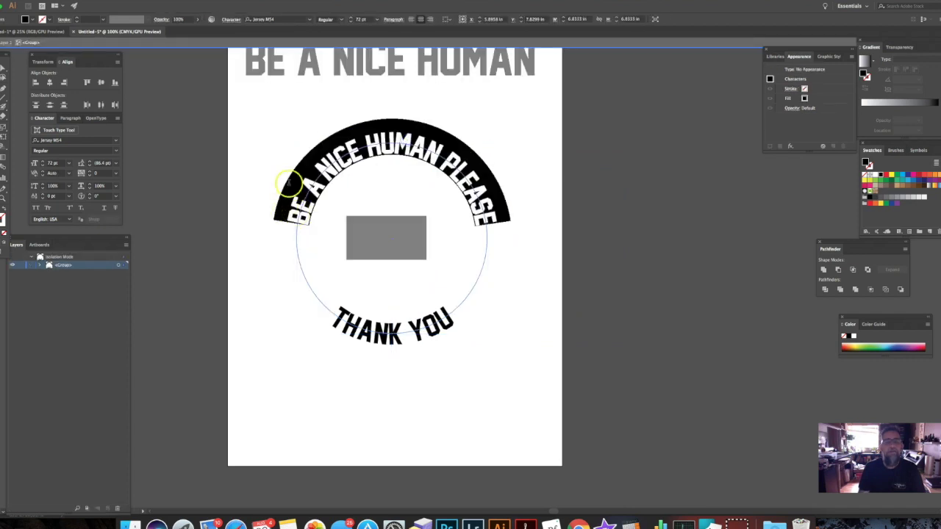
pyautogui.click(309, 19)
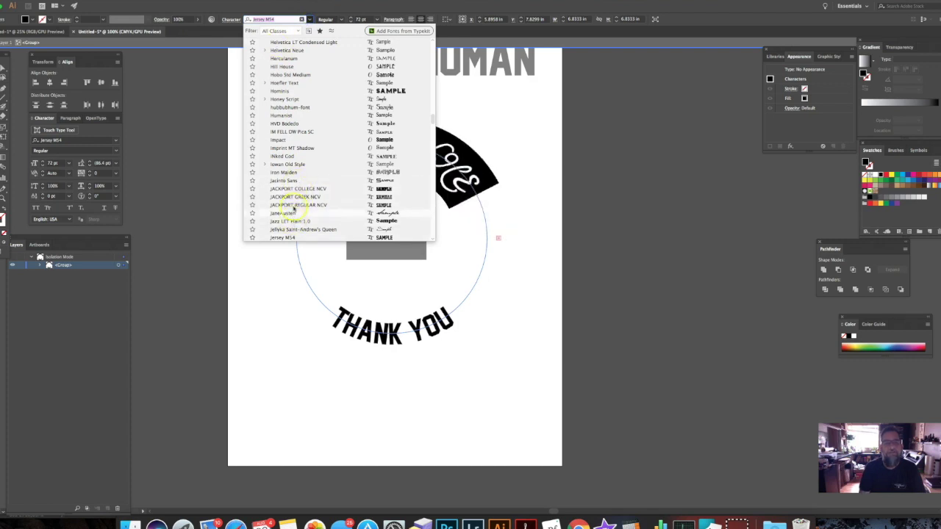
pyautogui.click(296, 156)
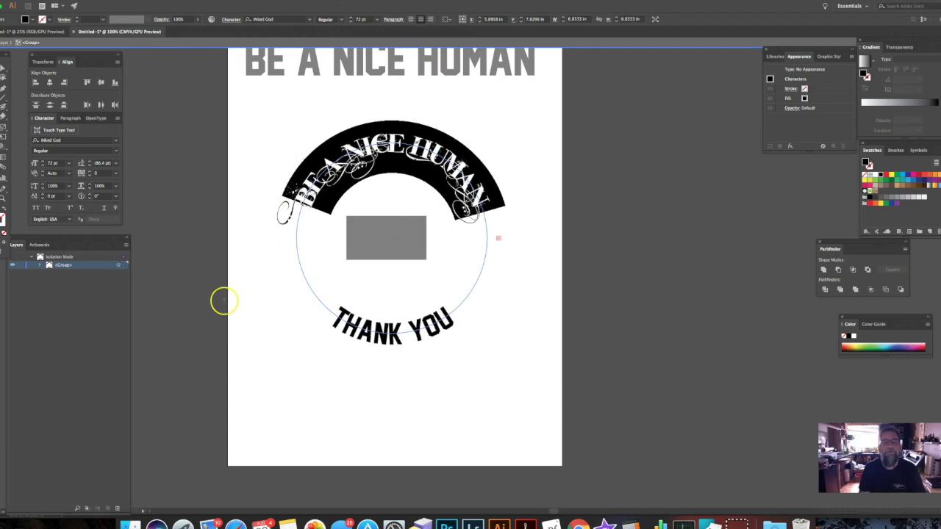
pyautogui.press('Escape')
pyautogui.press('Escape')
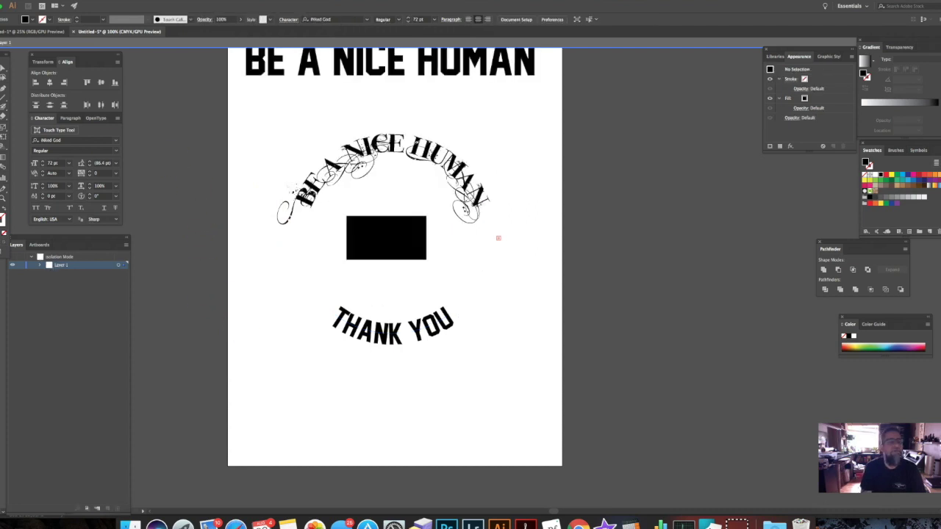
pyautogui.click(489, 332)
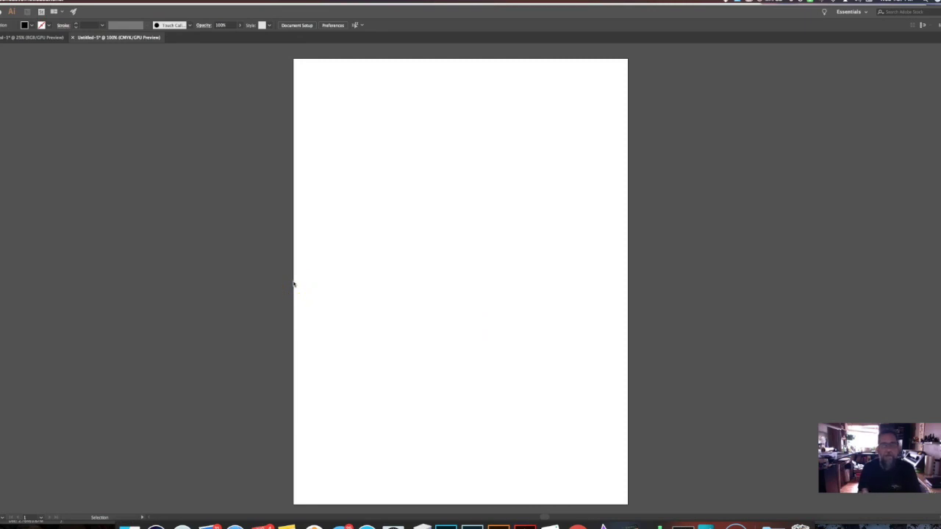
# - Draw a freehand wavy line about 17.5 in wide across the blank artboard, extending past both its sides
pyautogui.press('Tab')
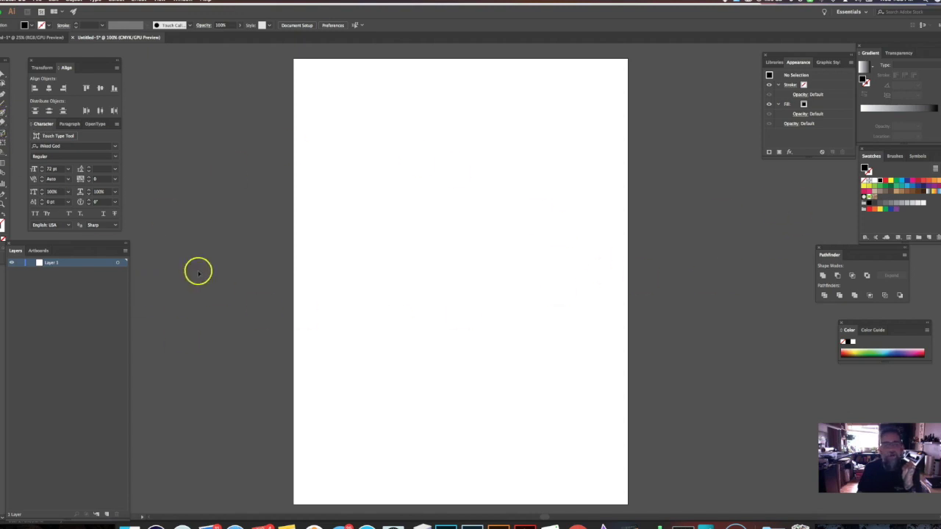
pyautogui.click(4, 111)
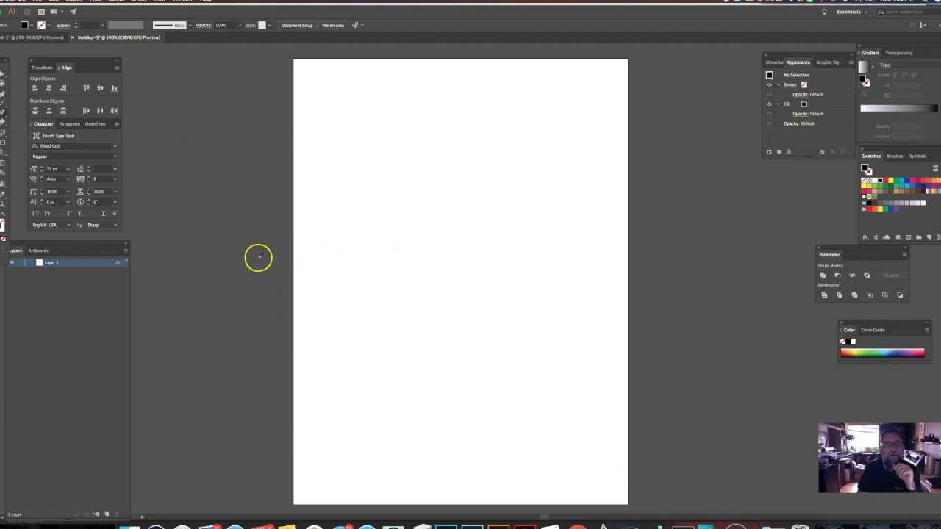
pyautogui.moveTo(257, 256)
pyautogui.mouseDown()
pyautogui.moveTo(335, 225)
pyautogui.moveTo(414, 230)
pyautogui.moveTo(500, 256)
pyautogui.moveTo(640, 275)
pyautogui.moveTo(747, 252)
pyautogui.mouseUp()
pyautogui.click(755, 242)
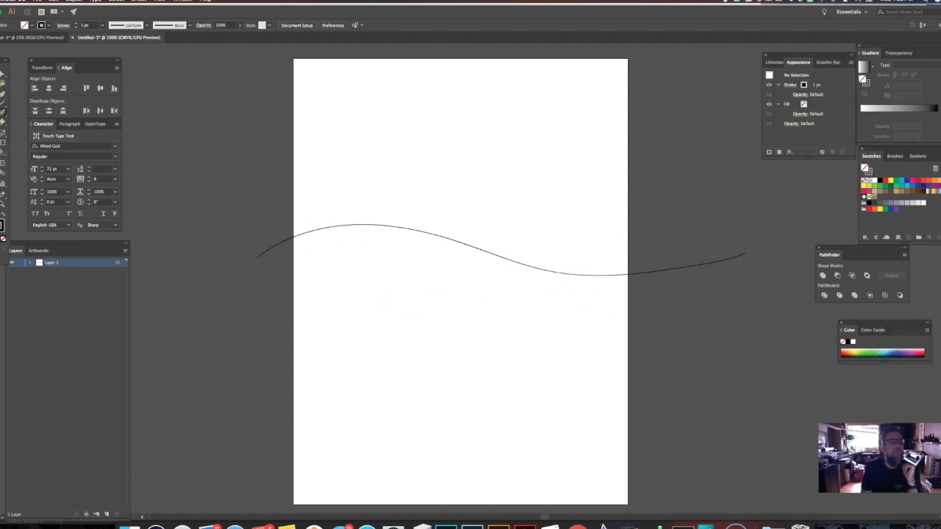
# - Place the text "I LOVE BEANIE BABIES" along the wavy line with the Type on a Path Tool
pyautogui.click(1, 74)
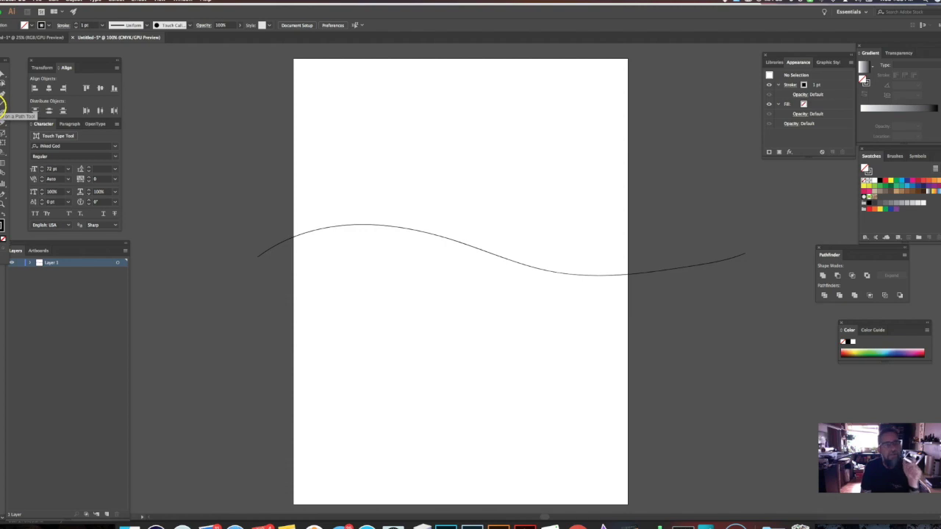
pyautogui.click(3, 112)
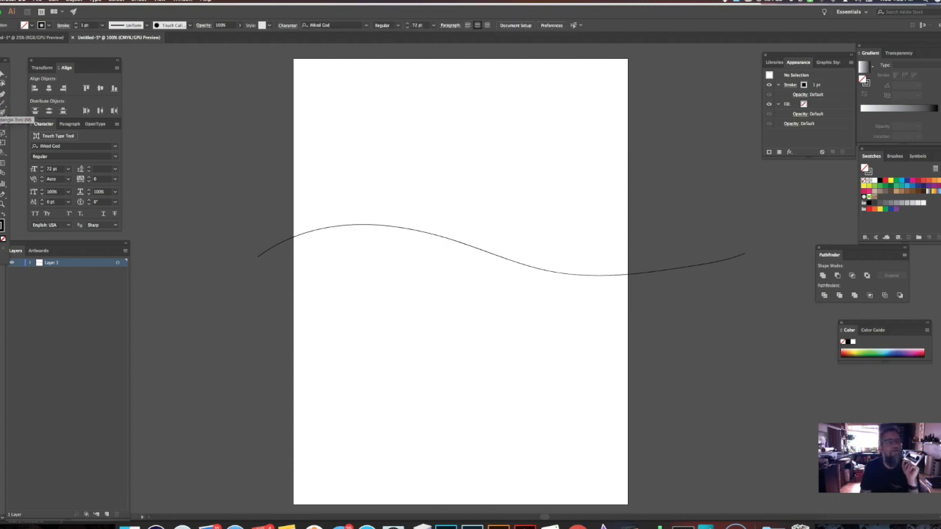
pyautogui.click(361, 224)
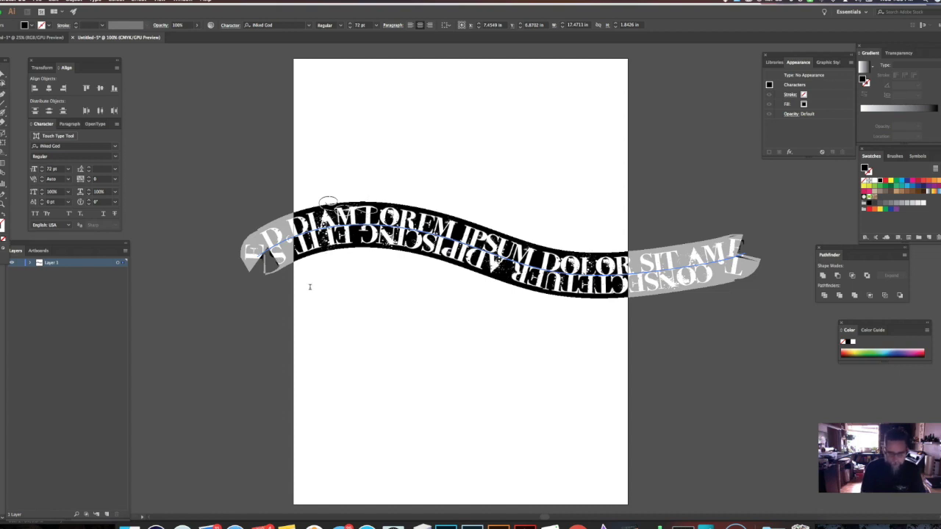
pyautogui.write('I LOVE')
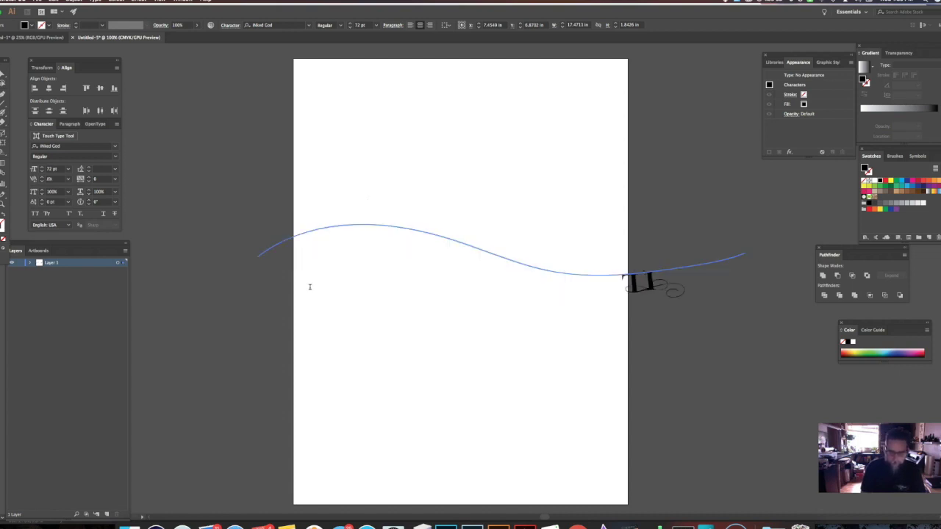
pyautogui.write(' BEANIE BABIES')
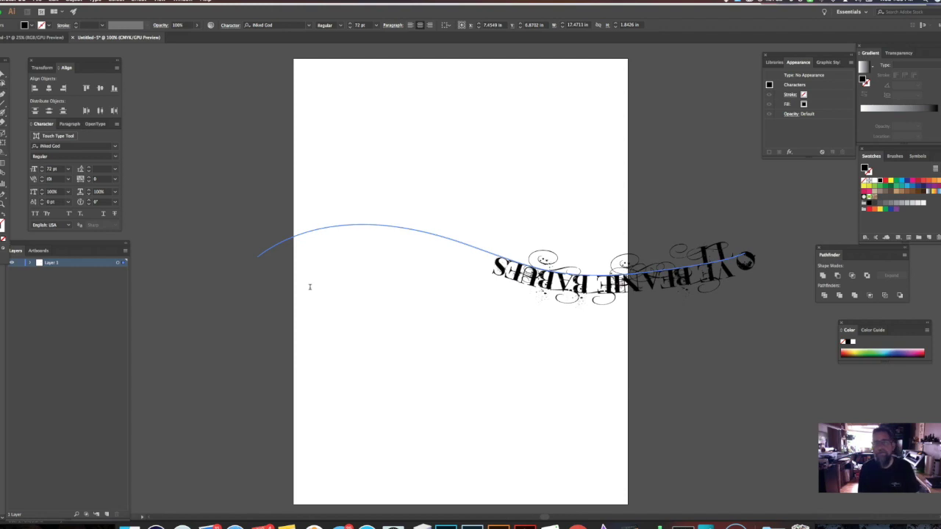
pyautogui.press('BackSpace')
pyautogui.press('BackSpace')
pyautogui.press('BackSpace')
pyautogui.press('BackSpace')
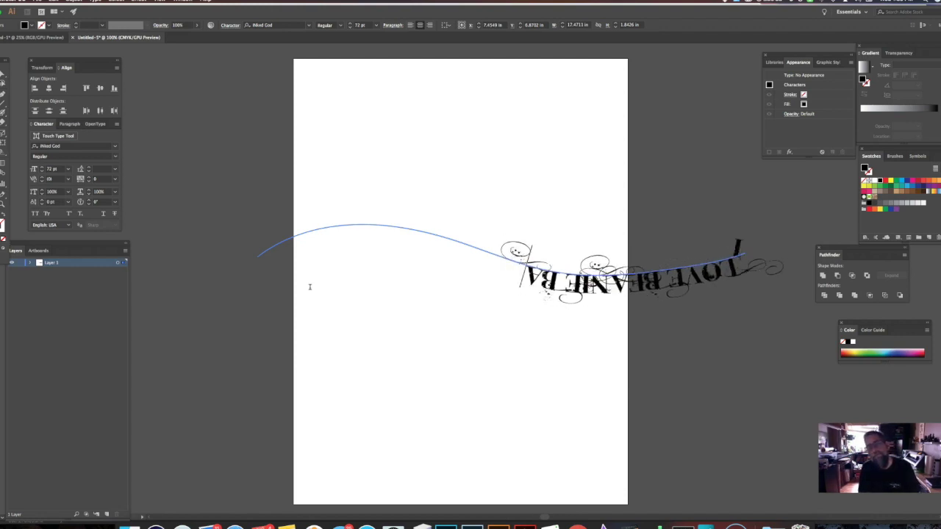
pyautogui.write('BIES')
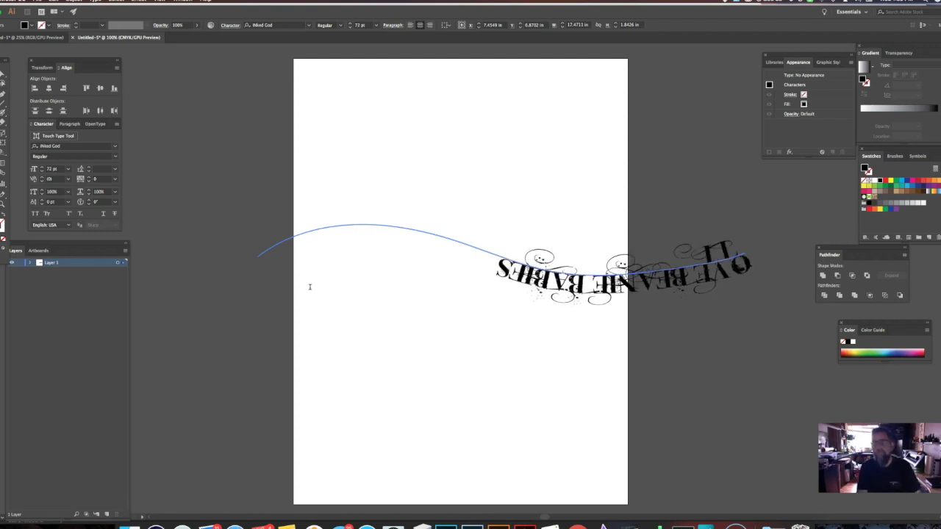
pyautogui.click(3, 75)
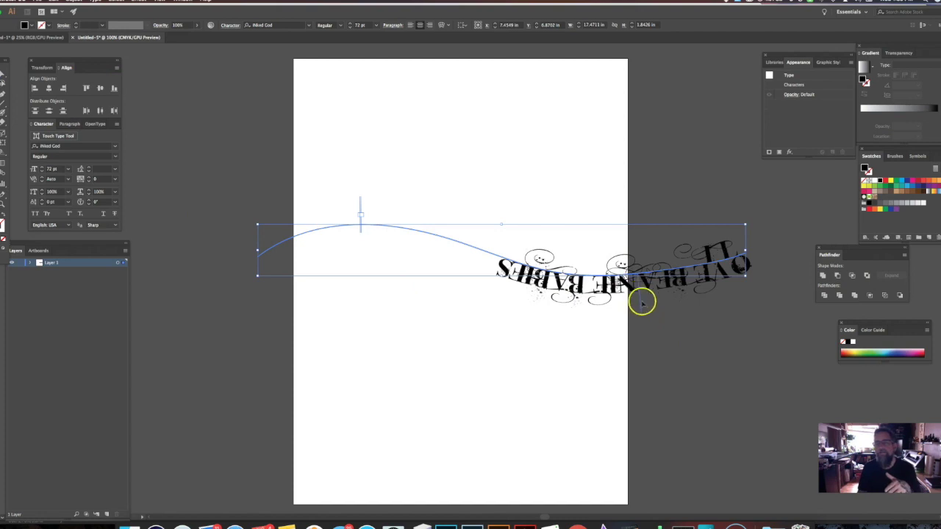
# - Flip the path text to the upper side of the wavy line and extend its start and end brackets to the line's ends
pyautogui.click(352, 215)
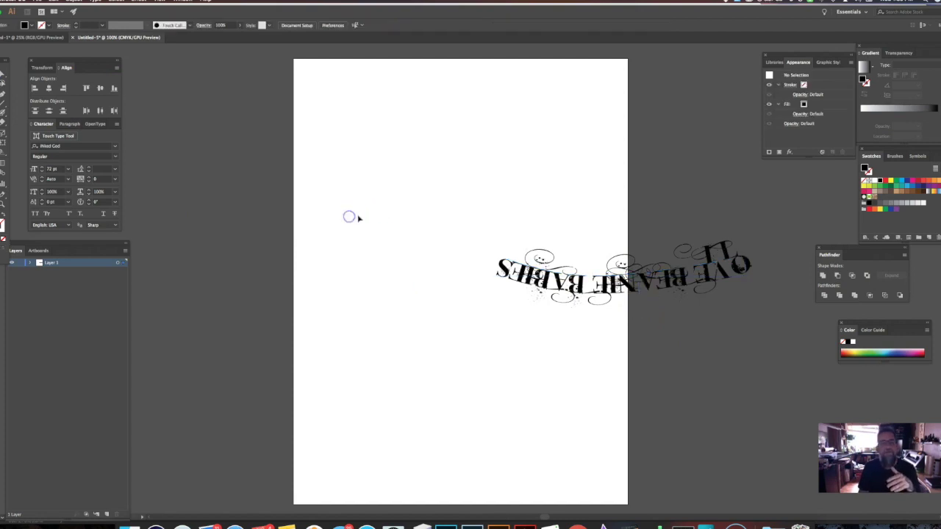
pyautogui.click(515, 268)
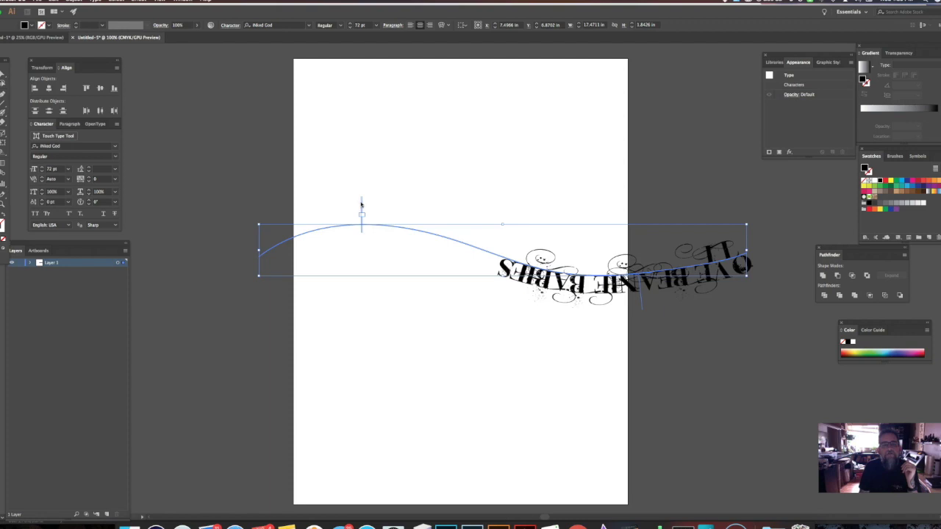
pyautogui.moveTo(361, 203); pyautogui.dragTo(749, 257)
pyautogui.click(363, 221)
pyautogui.moveTo(361, 220); pyautogui.dragTo(258, 254)
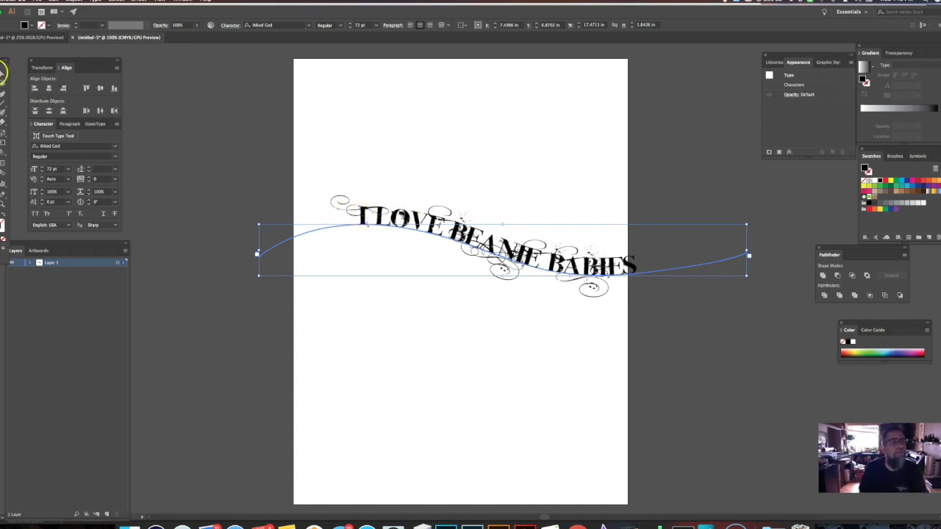
# - Change the font of the whole wavy text to Franklin Gothic
pyautogui.tripleClick(362, 214)
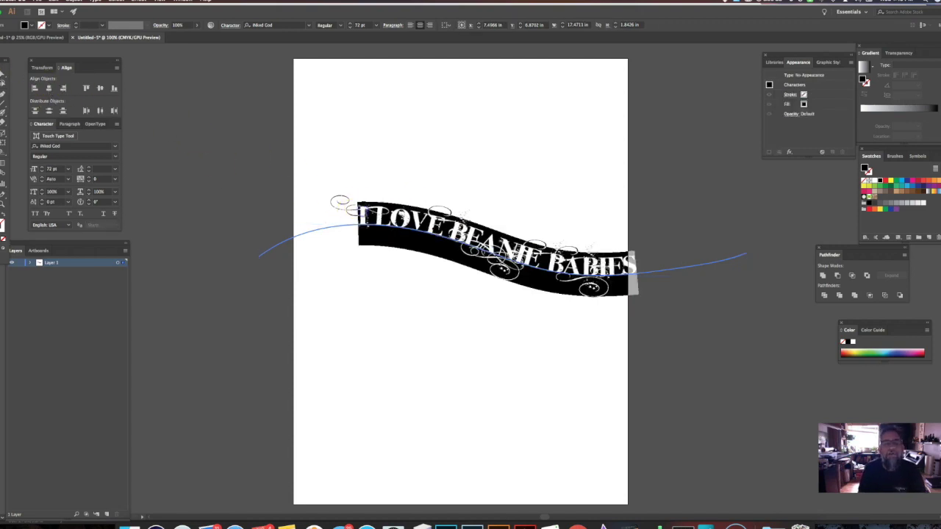
pyautogui.click(309, 26)
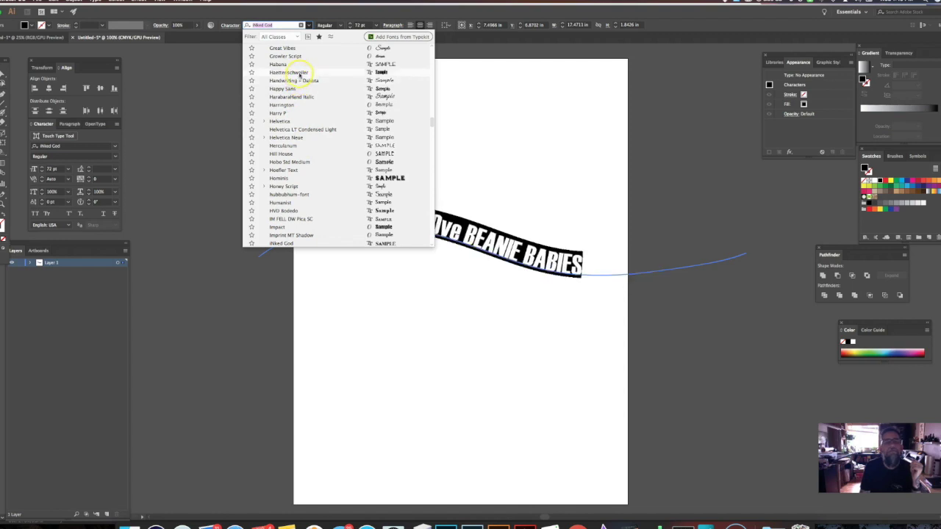
pyautogui.scroll(10, 300, 77)
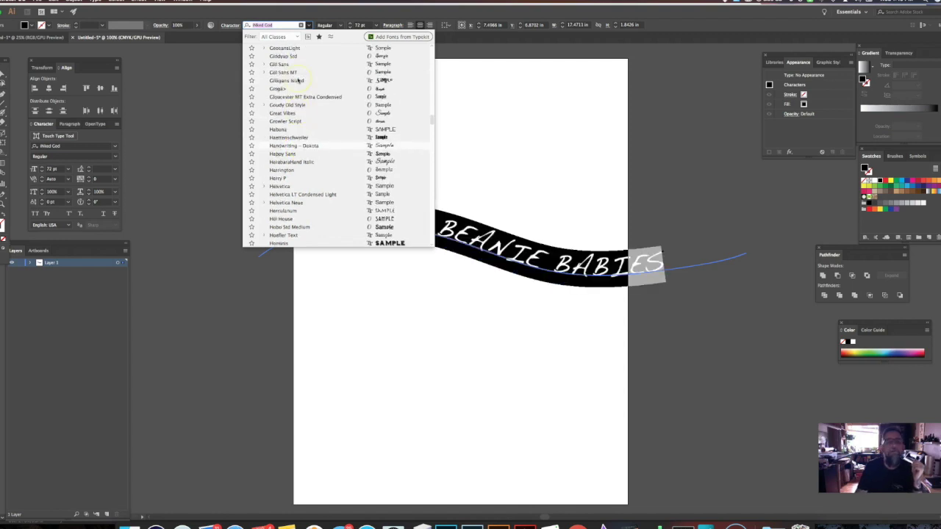
pyautogui.scroll(3, 299, 81)
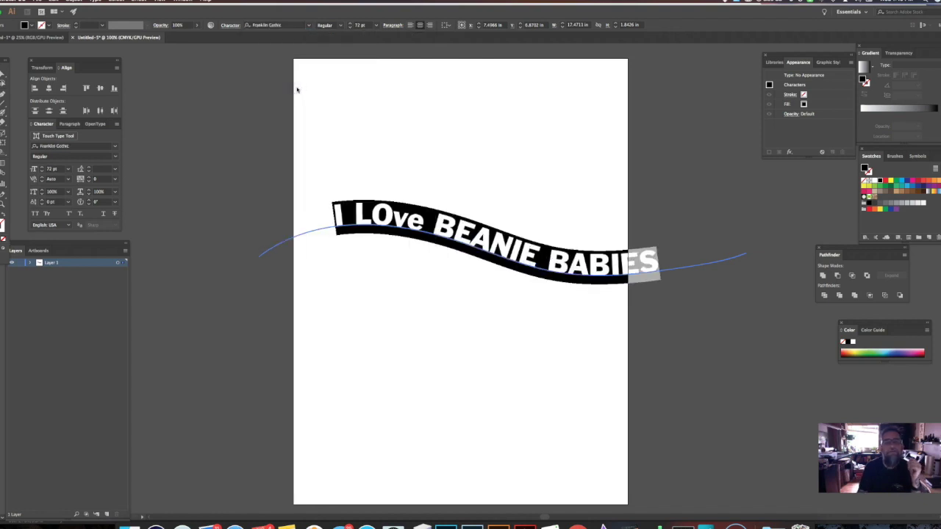
# - Replace the lowercase "ve" in the wavy text's second word with "VE" so that it reads "LOVE"
pyautogui.click(397, 231)
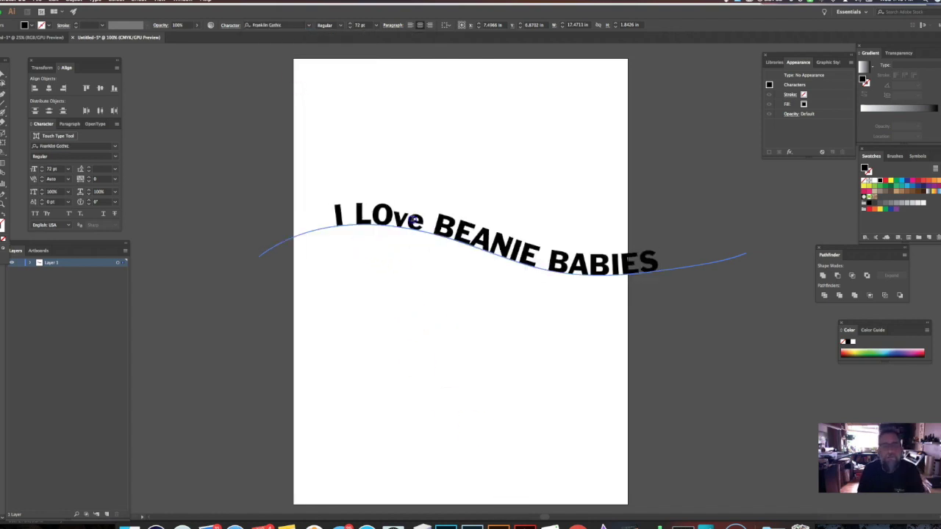
pyautogui.moveTo(426, 220); pyautogui.dragTo(394, 218)
pyautogui.write('VE')
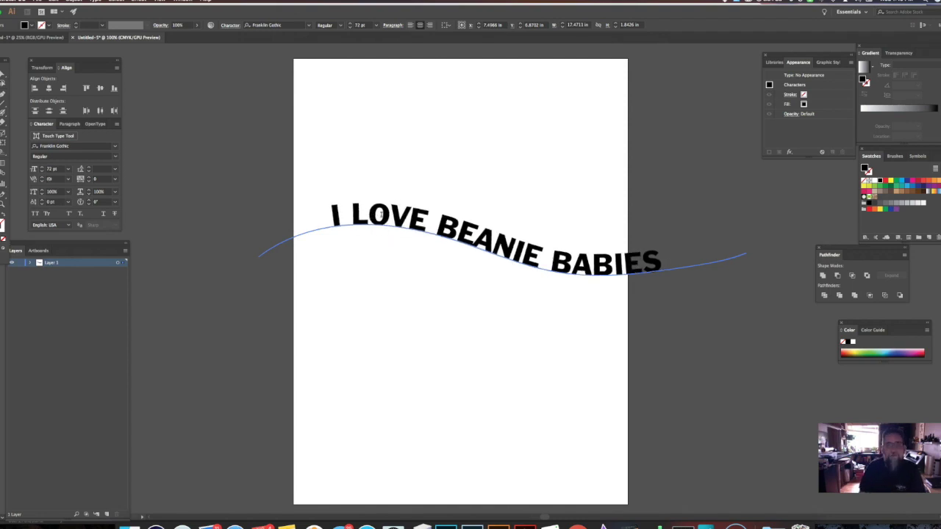
pyautogui.click(2, 73)
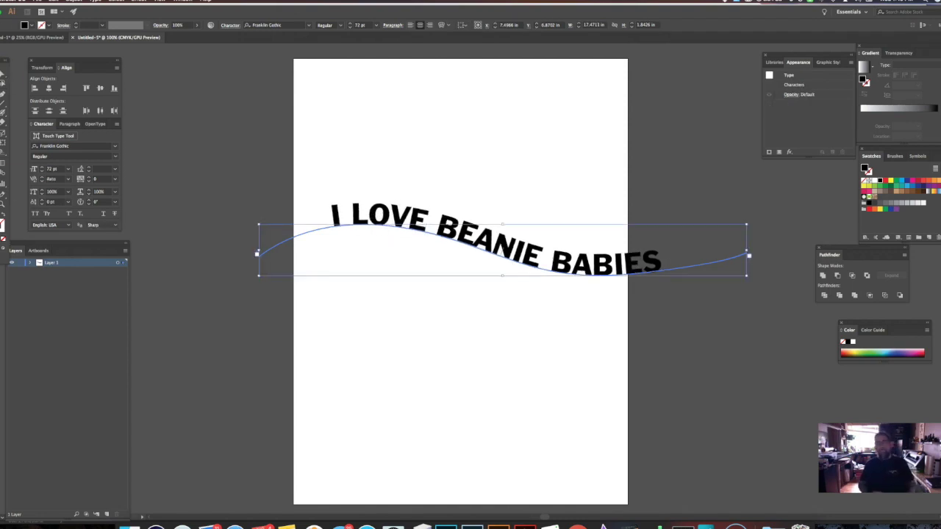
pyautogui.click(257, 401)
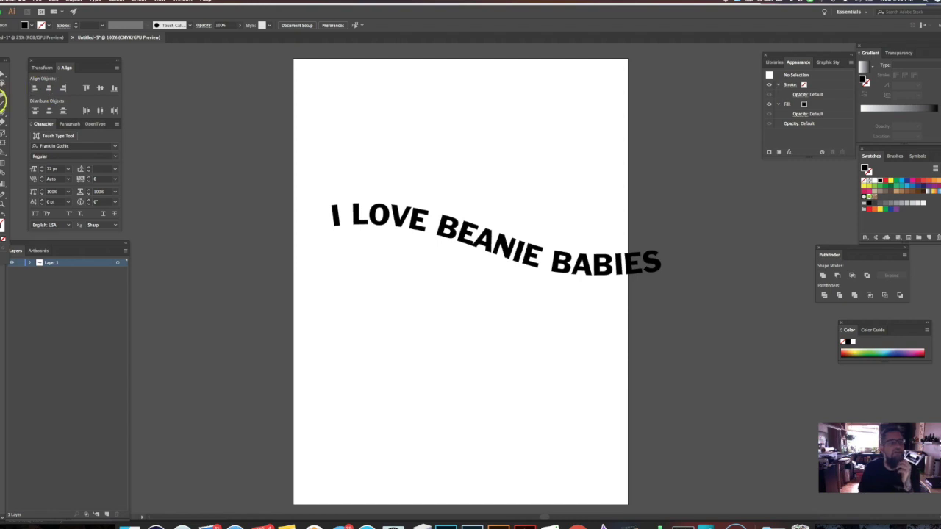
pyautogui.click(379, 225)
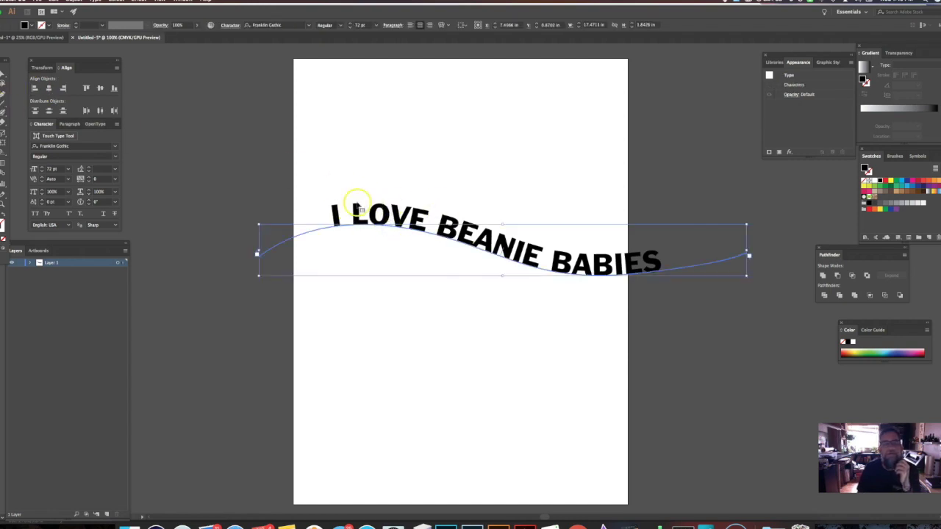
pyautogui.doubleClick(630, 259)
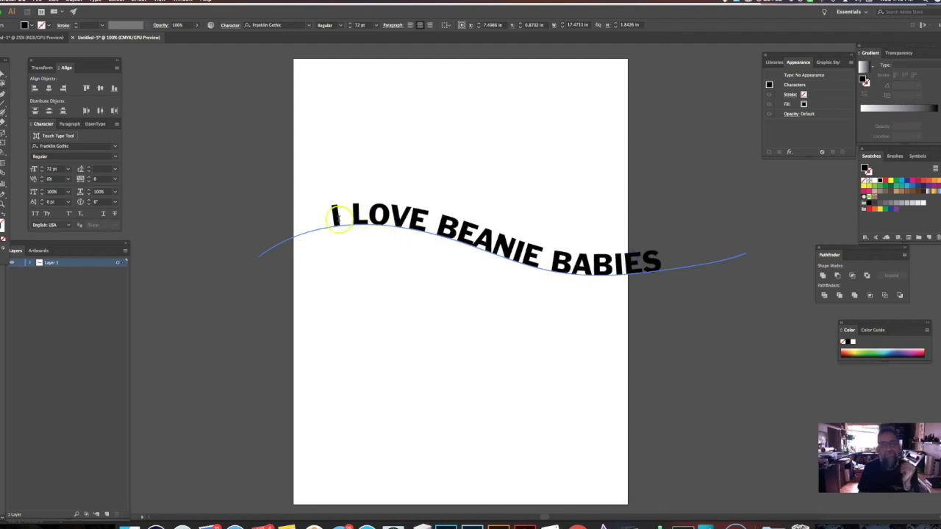
# - Stretch the wavy path text vertically at its upper and lower edges to a height of about 2.97 in
pyautogui.click(3, 73)
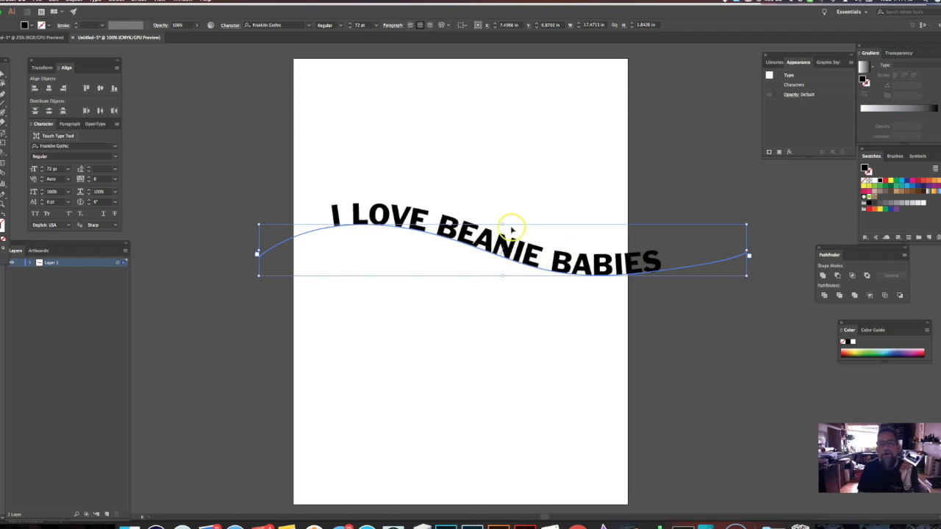
pyautogui.moveTo(504, 216); pyautogui.dragTo(504, 194)
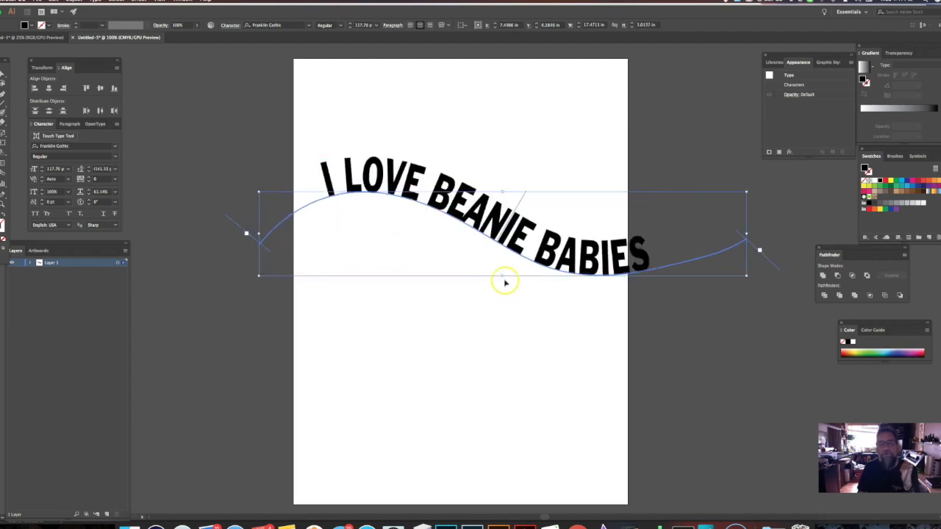
pyautogui.moveTo(504, 275); pyautogui.dragTo(506, 300)
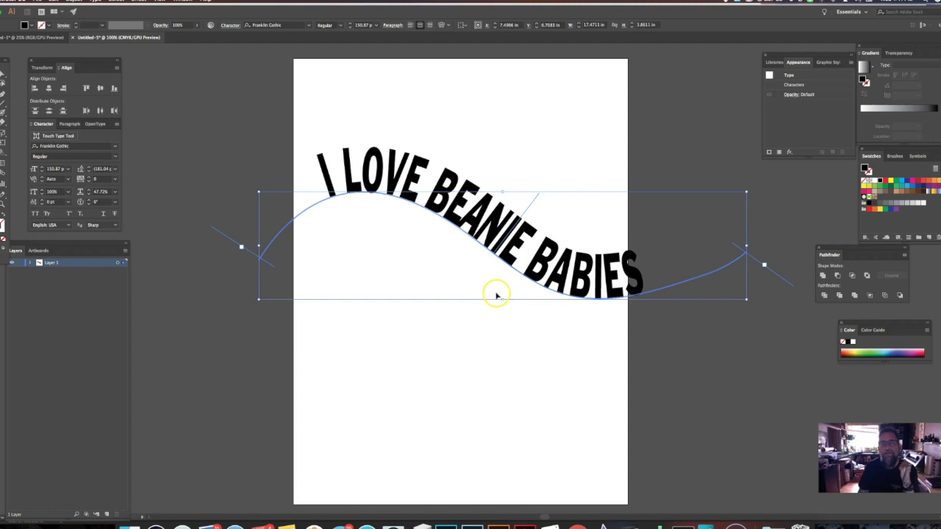
pyautogui.moveTo(501, 299); pyautogui.dragTo(503, 275)
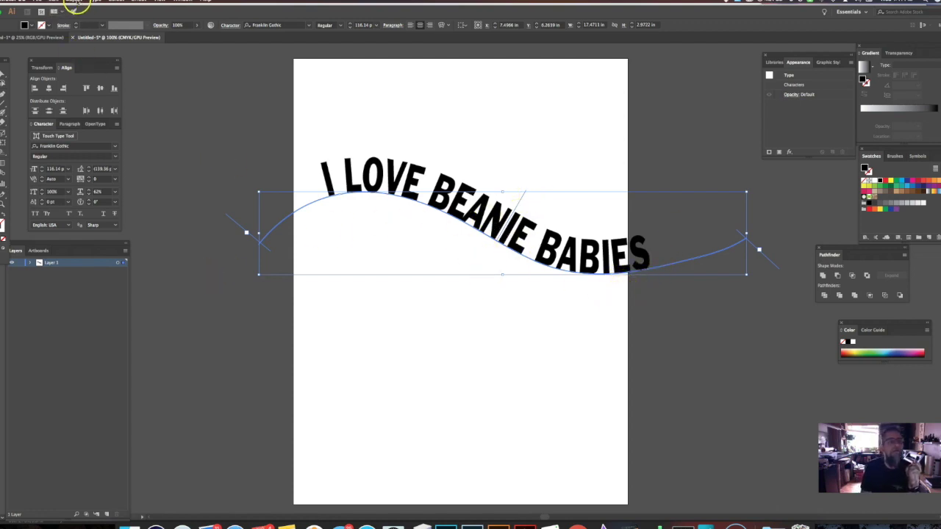
# - Open the Type on a Path Options for the wavy text and preview it with Align to Path set to Center
pyautogui.click(74, 2)
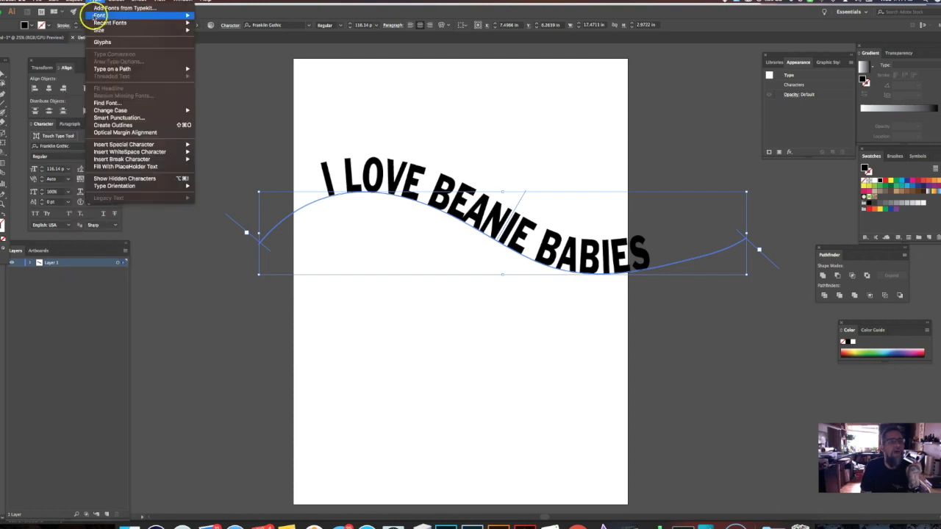
pyautogui.moveTo(130, 67)
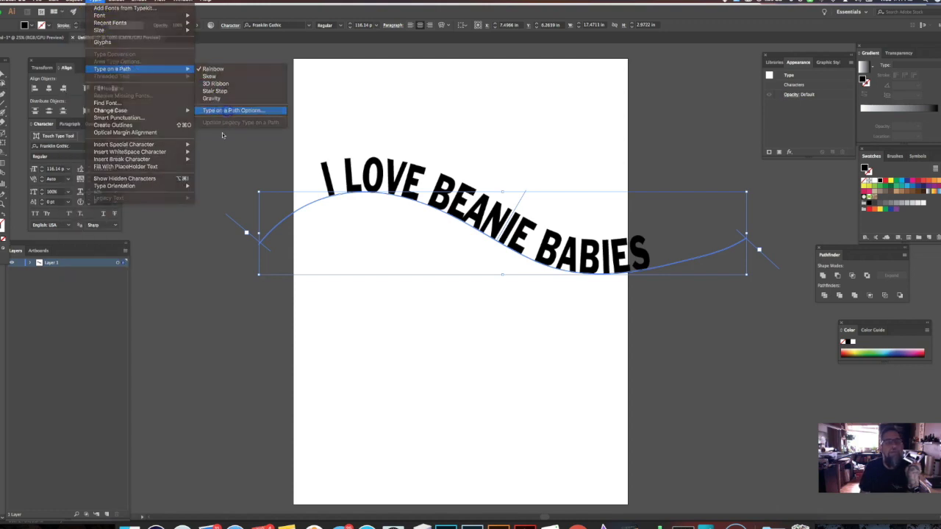
pyautogui.click(232, 110)
pyautogui.click(186, 213)
pyautogui.click(179, 239)
pyautogui.click(135, 243)
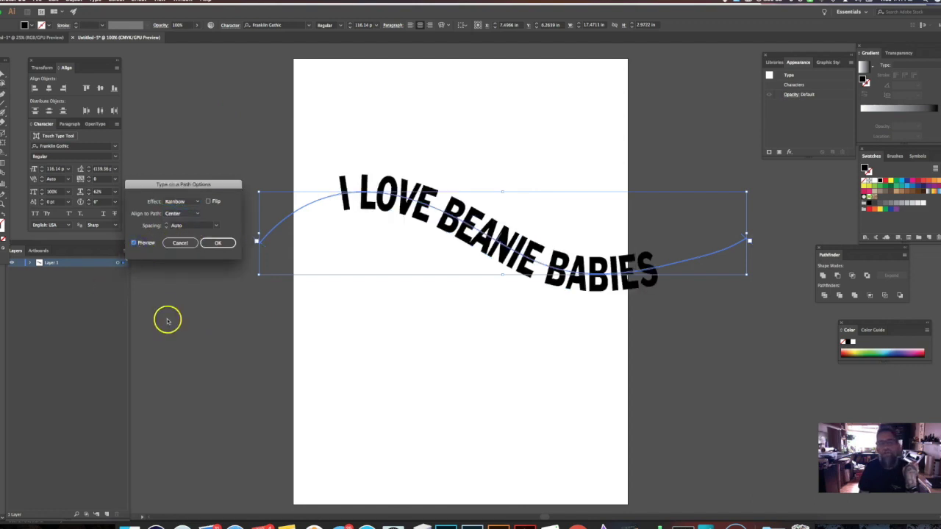
# - Set the wavy text's Align to Path option back to Baseline and apply the path options
pyautogui.click(194, 213)
pyautogui.click(182, 247)
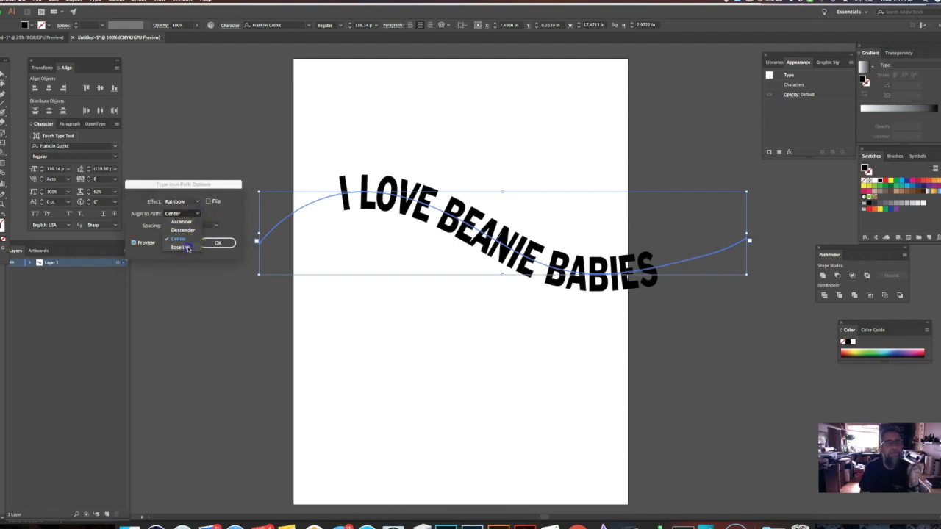
pyautogui.click(212, 243)
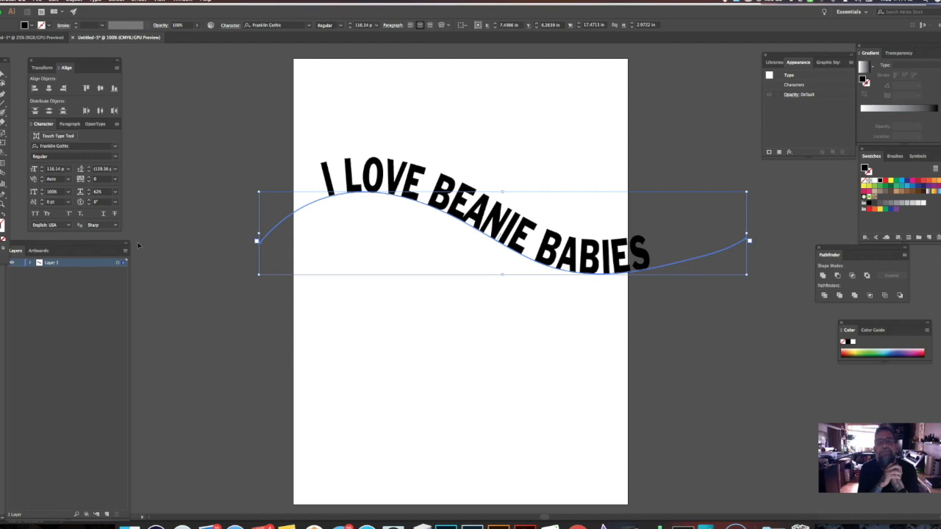
# - Move the wavy text so that all its words fit between the artboard's side edges in the upper half
pyautogui.moveTo(430, 205); pyautogui.dragTo(409, 280)
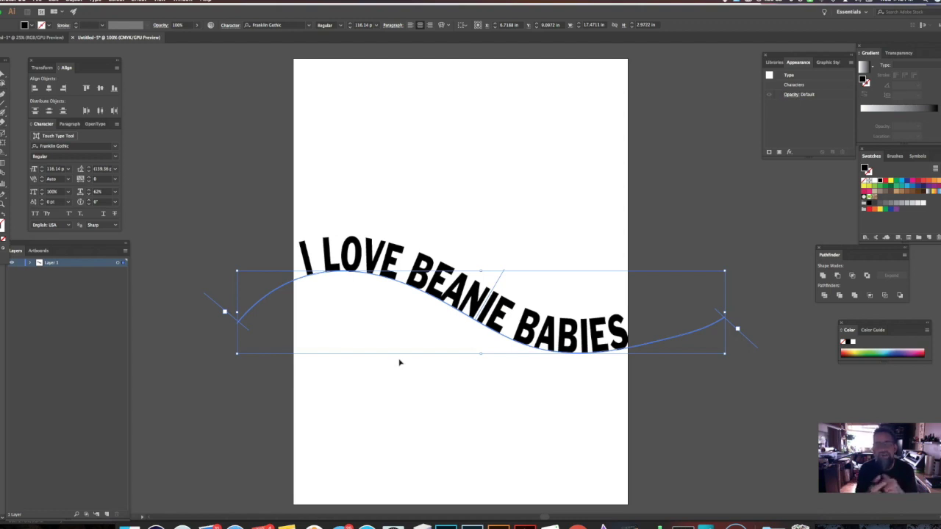
pyautogui.click(602, 326)
pyautogui.moveTo(458, 315); pyautogui.dragTo(456, 219)
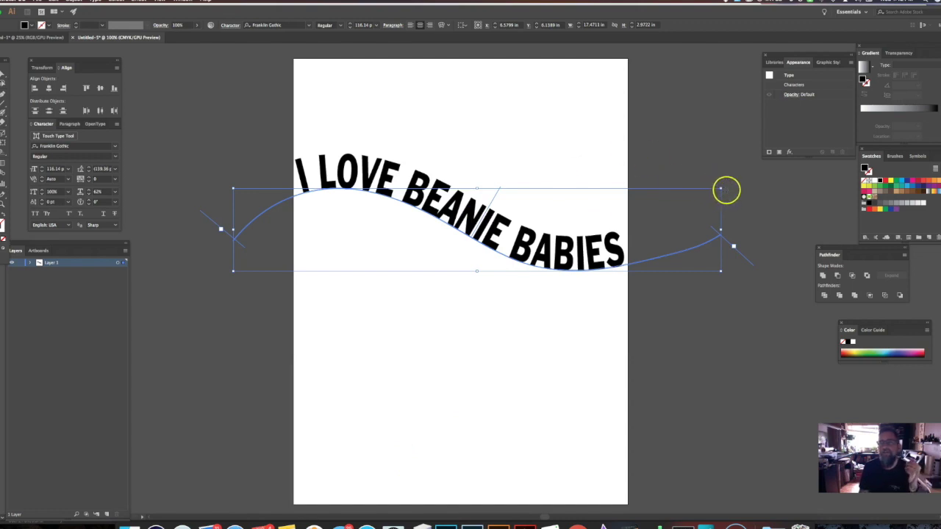
# - Resize the wavy text together with its path from the upper corner of its bounding box
pyautogui.moveTo(721, 189); pyautogui.dragTo(796, 176)
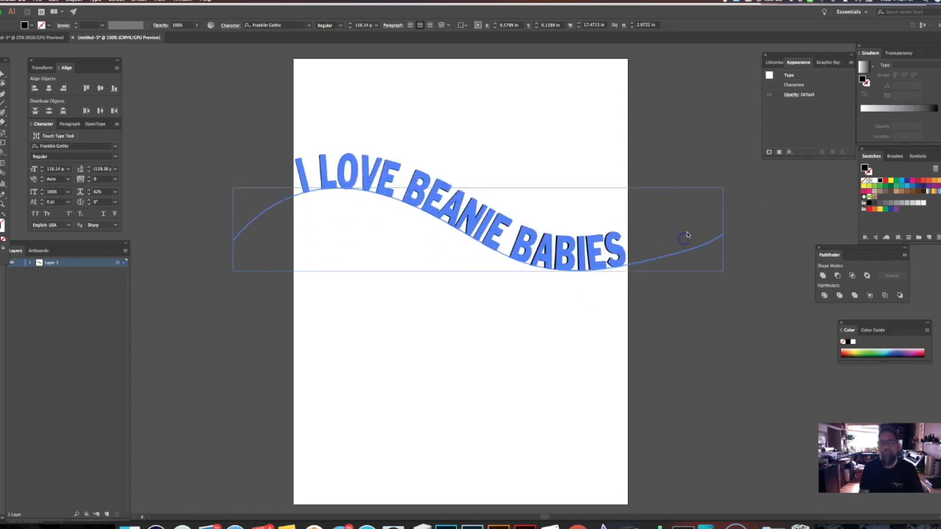